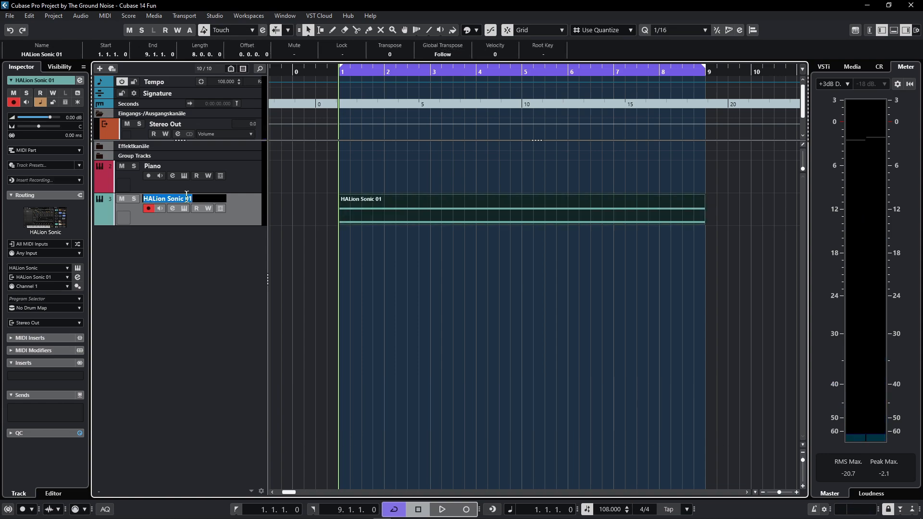
- Rename the HALion Sonic track and its part to 'Flux' and play it back once
{"action": "type", "text": "Fl"}
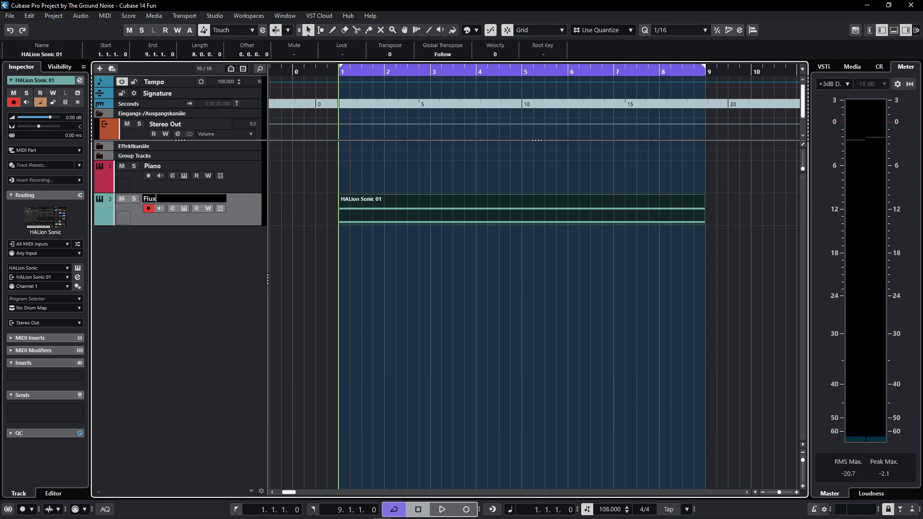
{"action": "type", "text": "ux"}
{"action": "key", "text": "Return"}
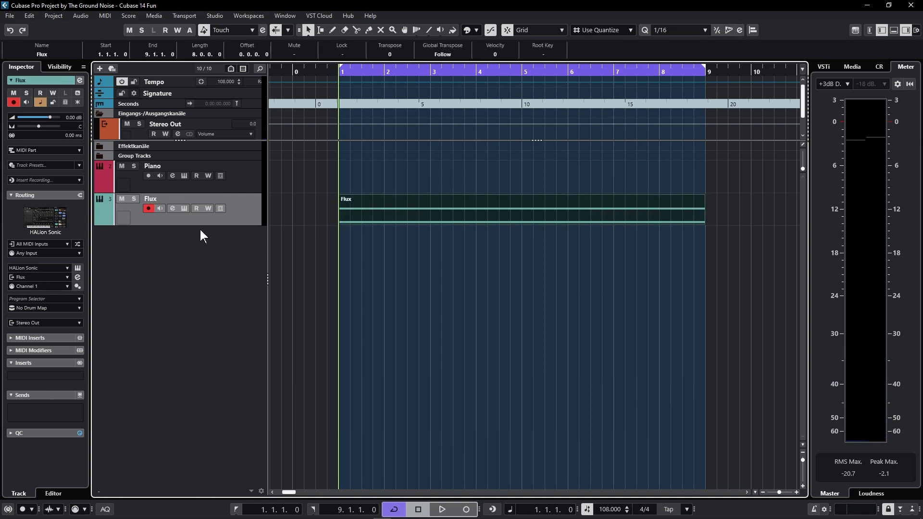
{"action": "key", "text": "space"}
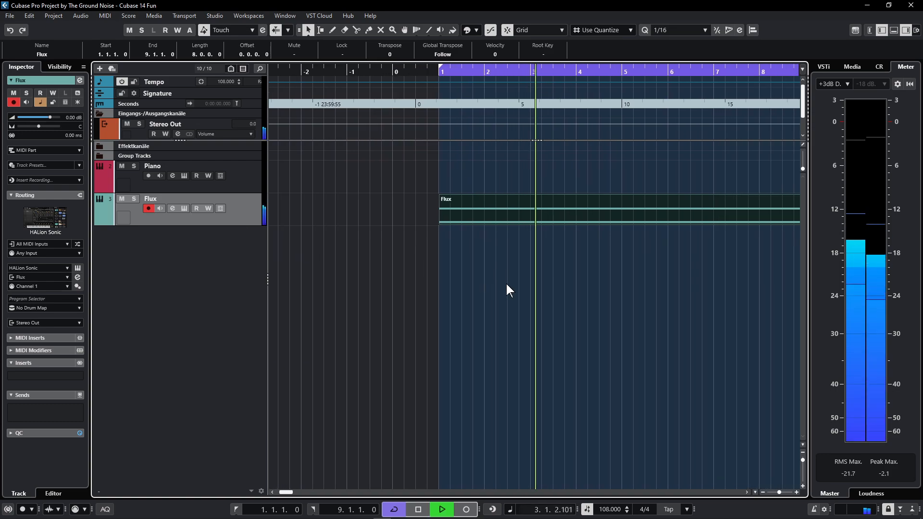
{"action": "key", "text": "space"}
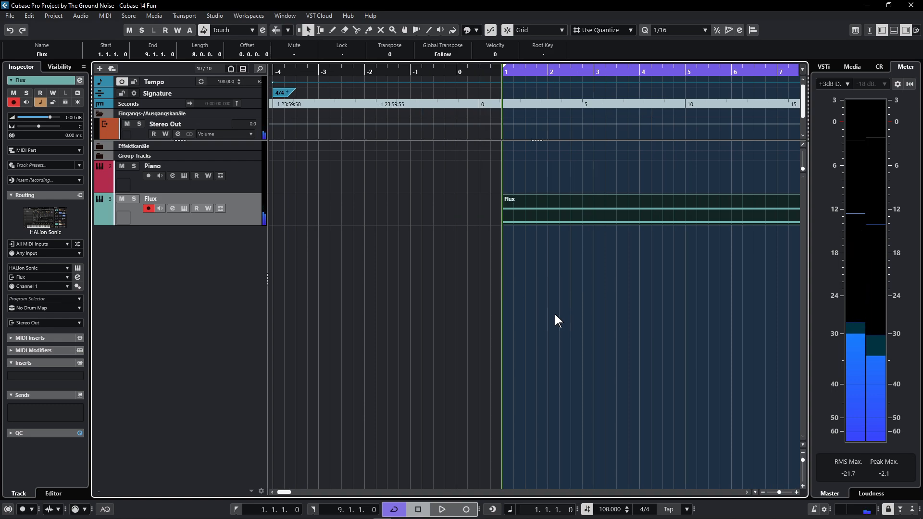
{"action": "scroll", "coordinate": [555, 313], "scroll_direction": "up", "scroll_amount": 7}
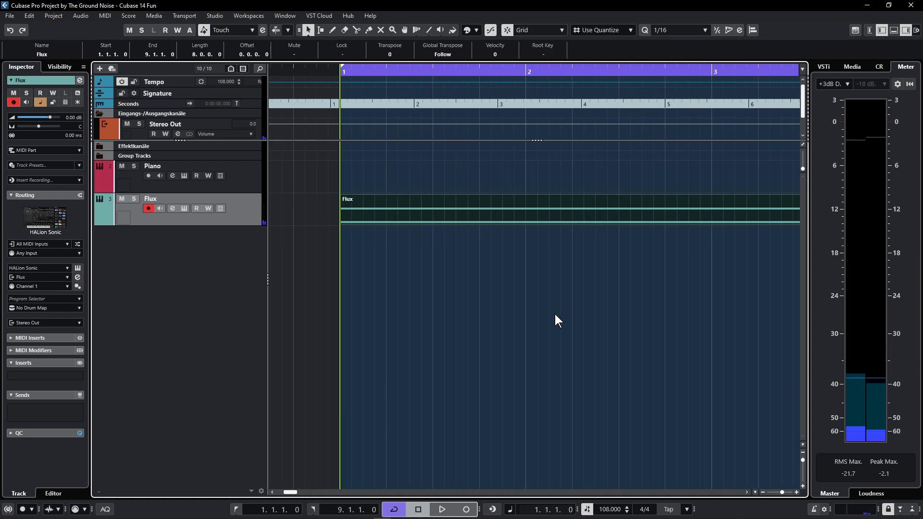
{"action": "scroll", "coordinate": [554, 313], "scroll_direction": "down", "scroll_amount": 4}
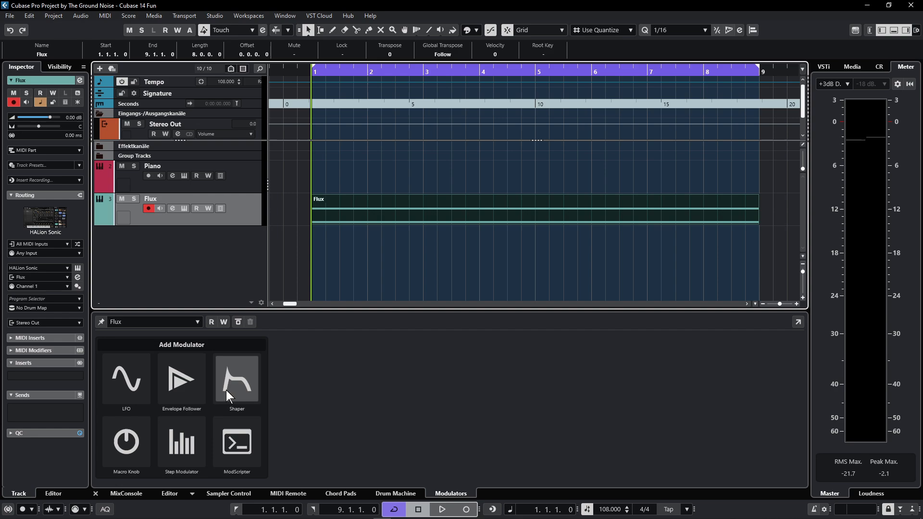
- Add a Step Modulator with a drawn 16-step pattern to Flux, targeting HALion Sonic's Filter Cutoff
{"action": "left_click", "coordinate": [190, 432]}
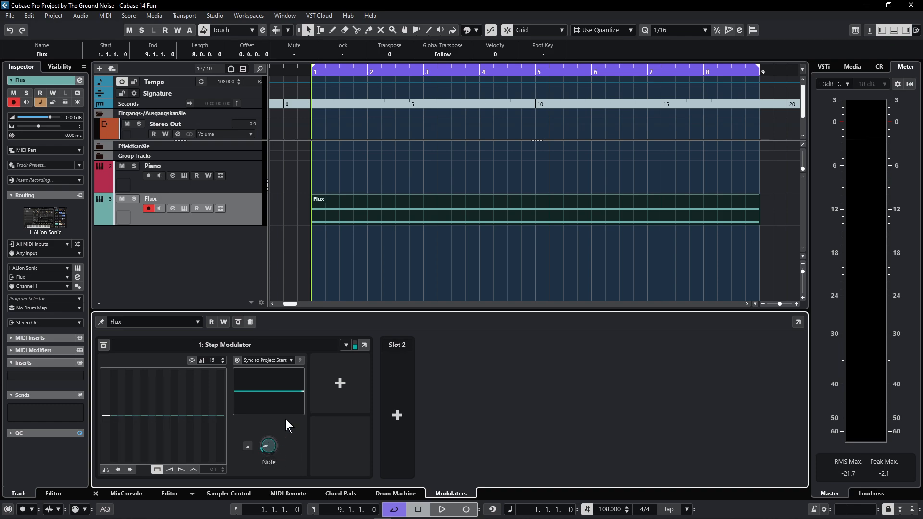
{"action": "left_click_drag", "start_coordinate": [105, 414], "coordinate": [225, 415]}
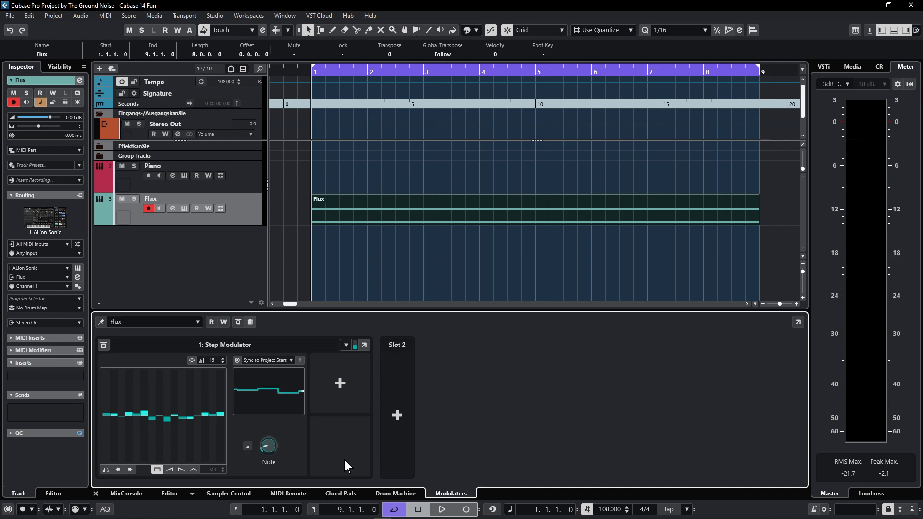
{"action": "left_click", "coordinate": [339, 383]}
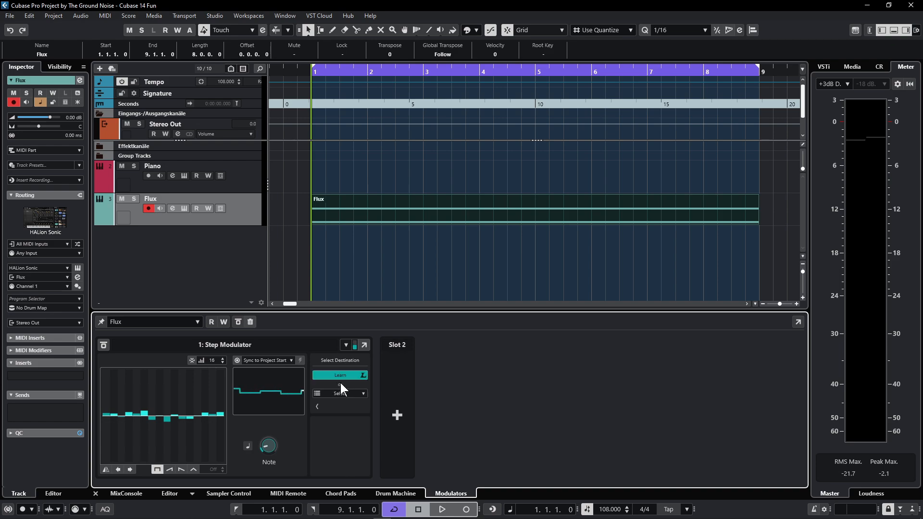
{"action": "left_click", "coordinate": [184, 208]}
{"action": "left_click", "coordinate": [250, 318]}
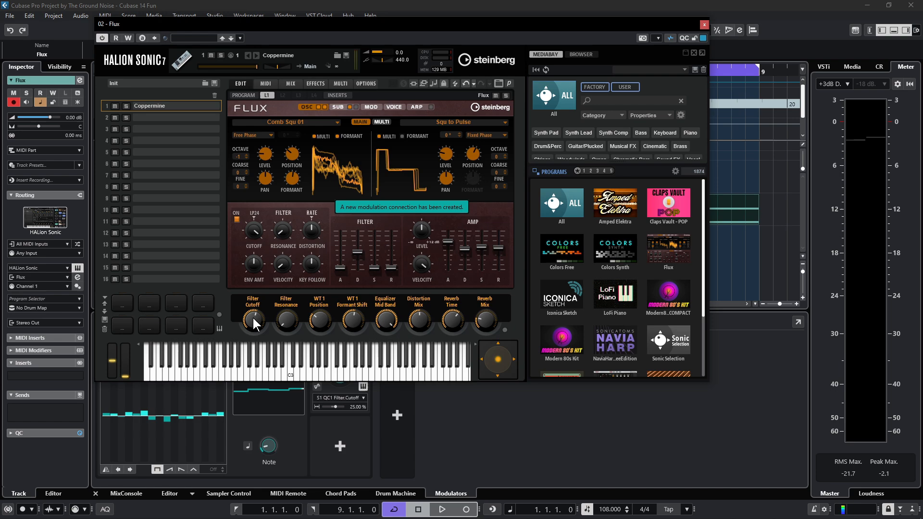
- During playback, reshape Flux's step pattern by adjusting steps 1, 3–5, 8–9, 11 and 13–15
{"action": "key", "text": "space"}
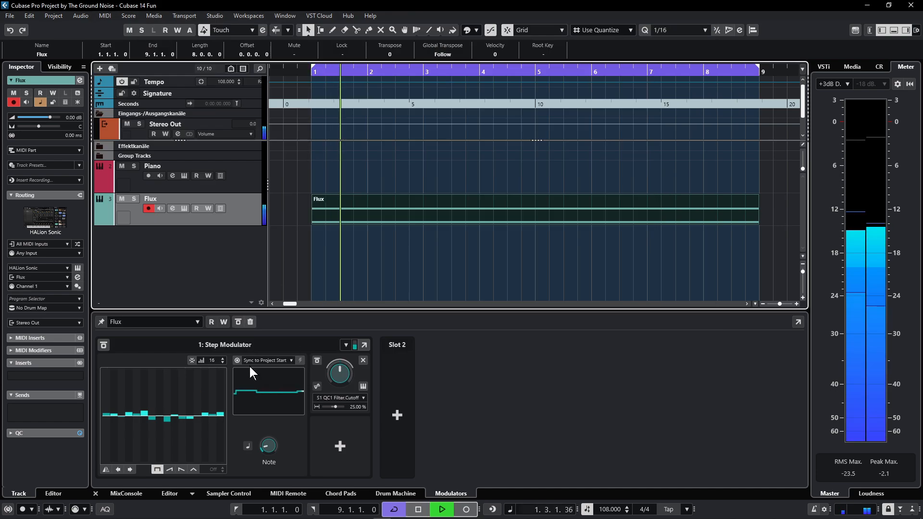
{"action": "left_click", "coordinate": [106, 410]}
{"action": "left_click", "coordinate": [122, 417]}
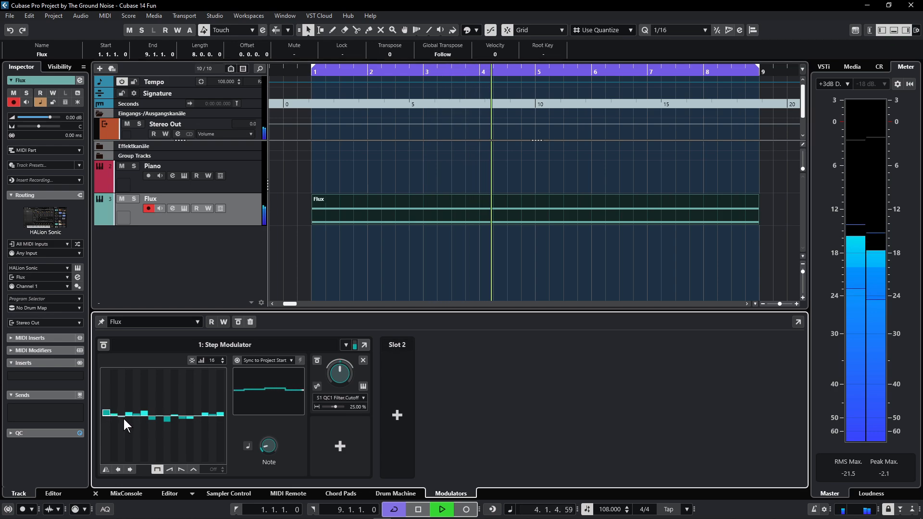
{"action": "left_click", "coordinate": [129, 406]}
{"action": "left_click", "coordinate": [136, 419]}
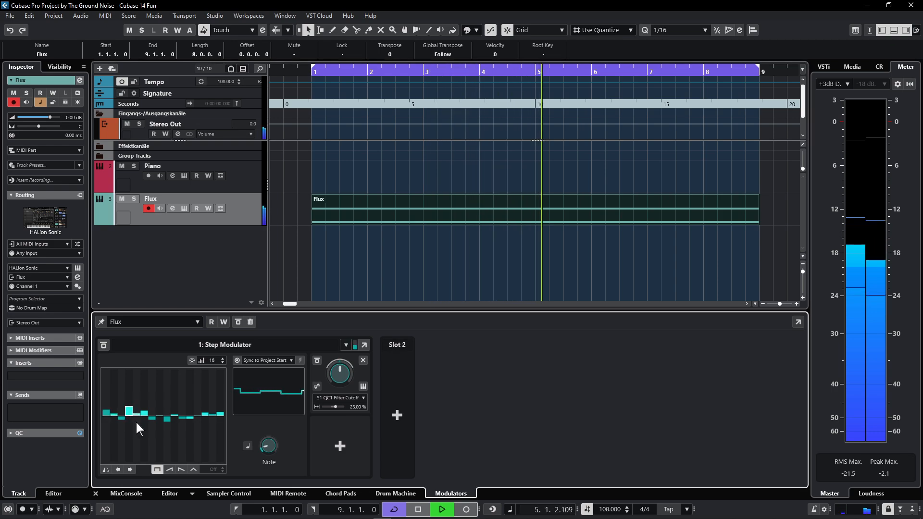
{"action": "left_click", "coordinate": [159, 410]}
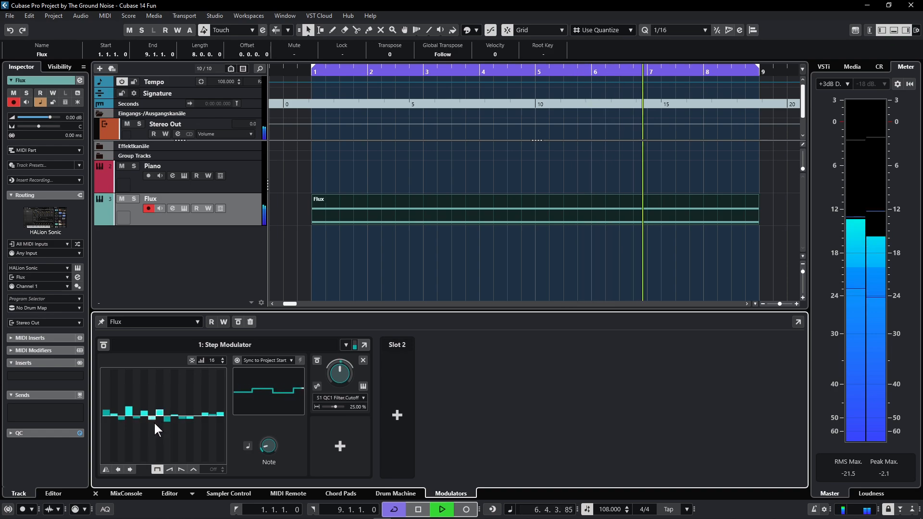
{"action": "left_click", "coordinate": [161, 409]}
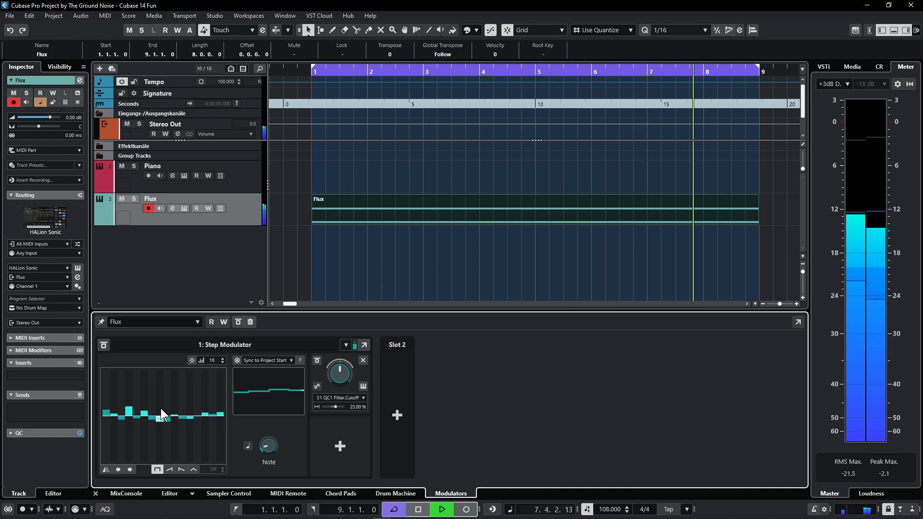
{"action": "left_click", "coordinate": [169, 412]}
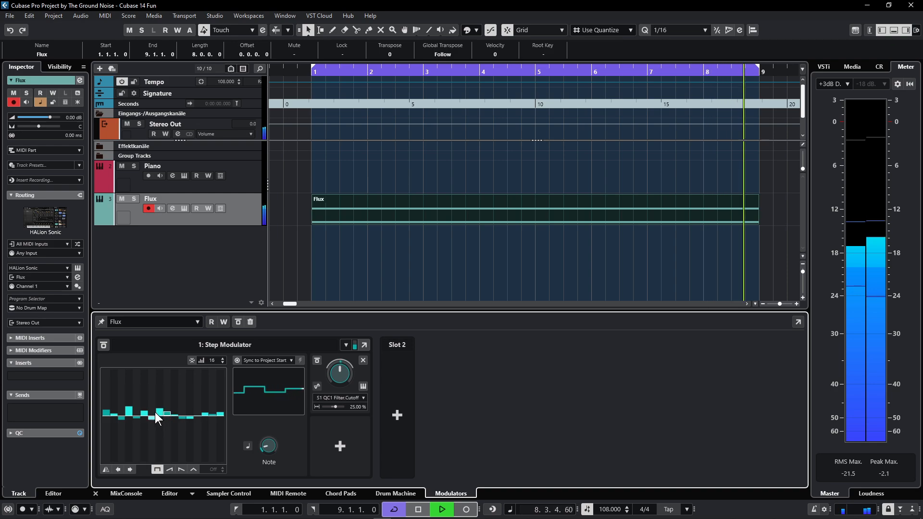
{"action": "left_click", "coordinate": [160, 419]}
{"action": "left_click", "coordinate": [183, 409]}
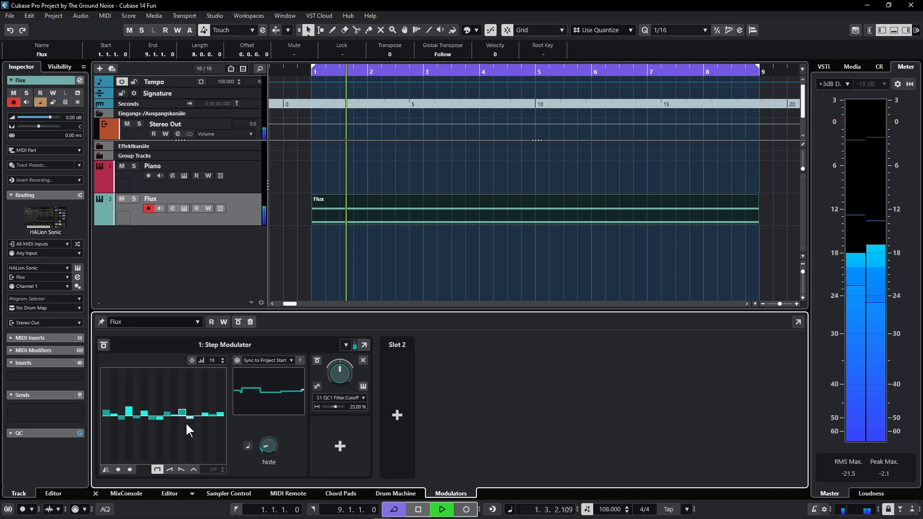
{"action": "left_click", "coordinate": [198, 421]}
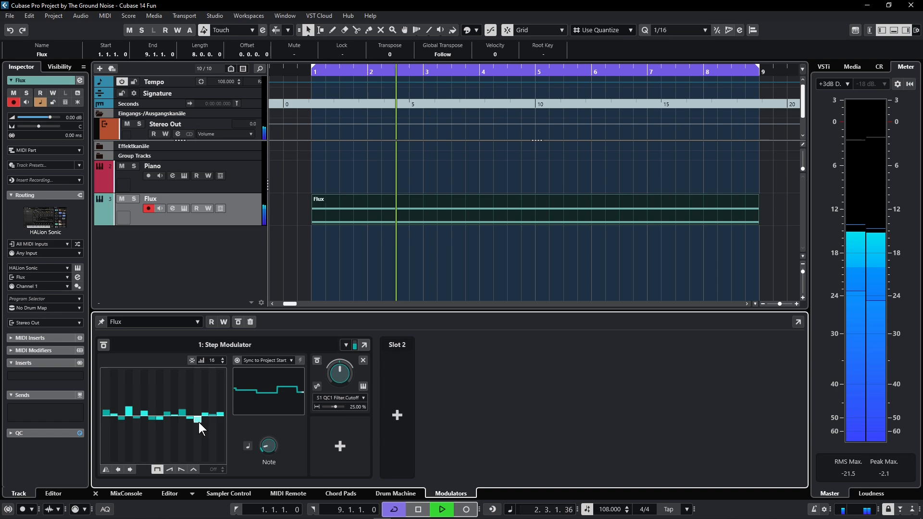
{"action": "left_click", "coordinate": [205, 407]}
{"action": "left_click", "coordinate": [211, 418]}
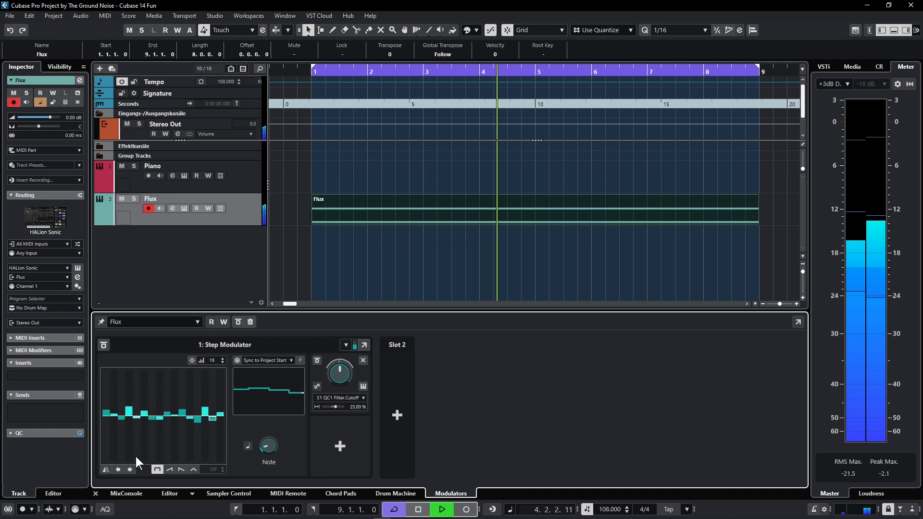
{"action": "left_click", "coordinate": [107, 408]}
{"action": "left_click", "coordinate": [107, 406]}
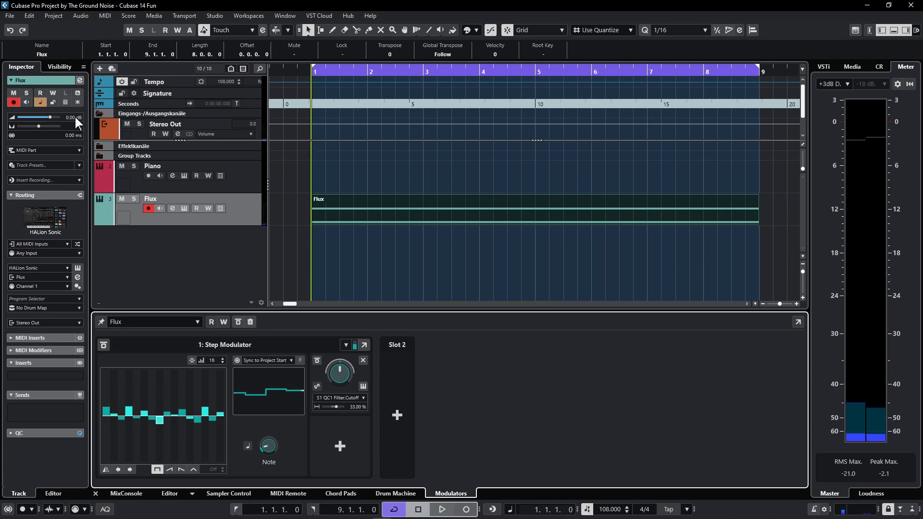
- Set the Flux track volume to -10.0 dB
{"action": "double_click", "coordinate": [76, 117]}
{"action": "type", "text": "-10"}
{"action": "key", "text": "Return"}
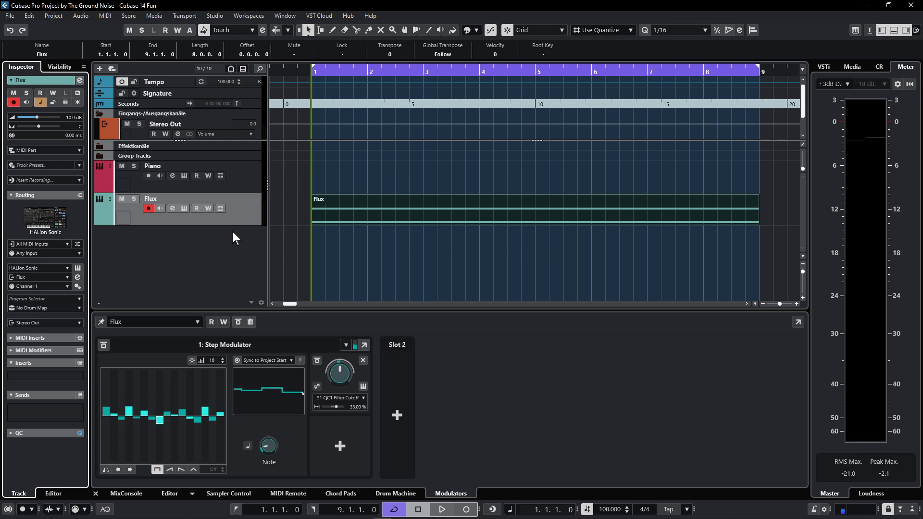
- Add a Vital instrument track with Pattern Event type and create a pattern event spanning bars 1–9
{"action": "right_click", "coordinate": [248, 242]}
{"action": "left_click", "coordinate": [290, 254]}
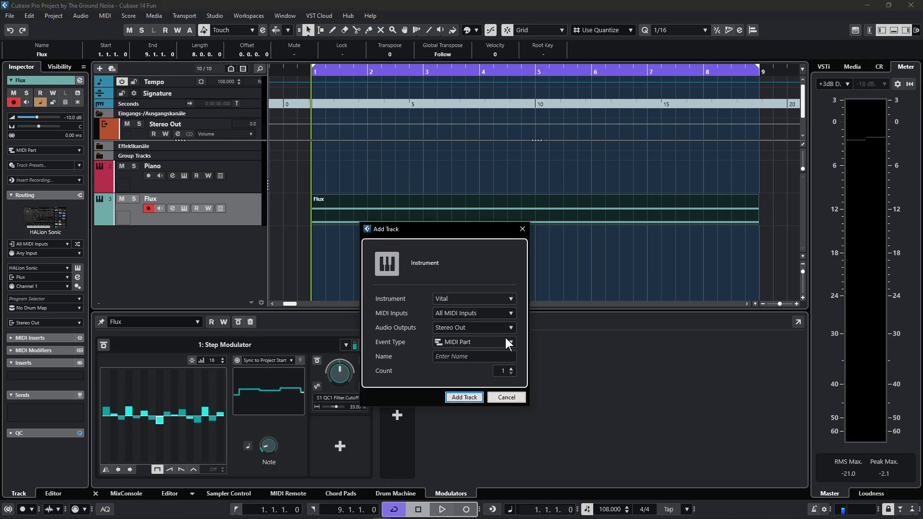
{"action": "left_click", "coordinate": [509, 342]}
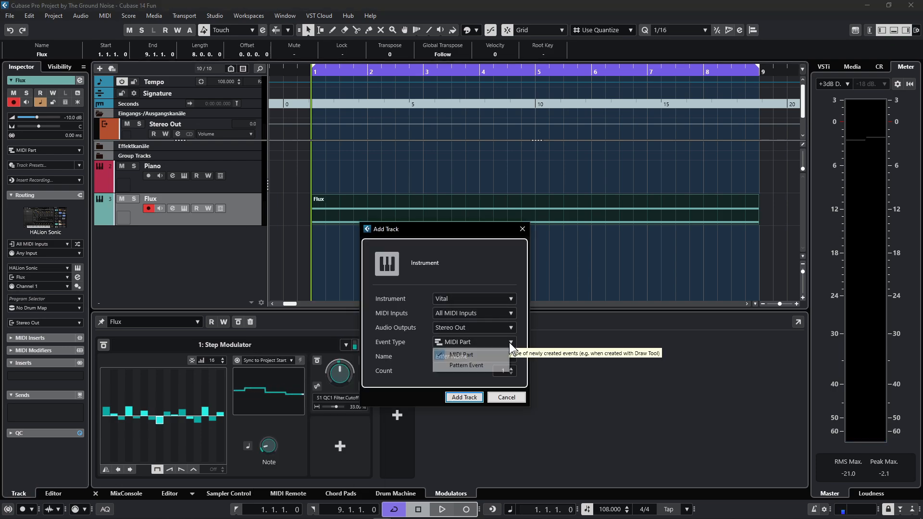
{"action": "left_click", "coordinate": [474, 366]}
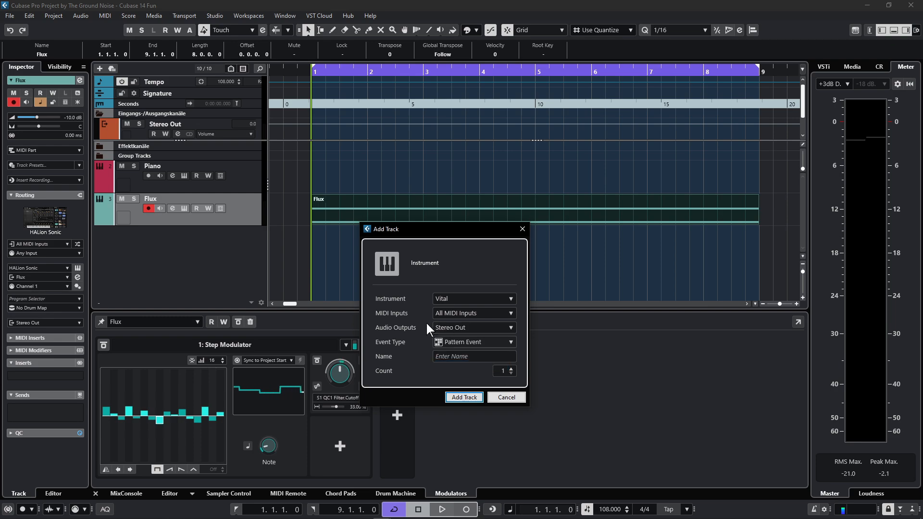
{"action": "left_click", "coordinate": [457, 397]}
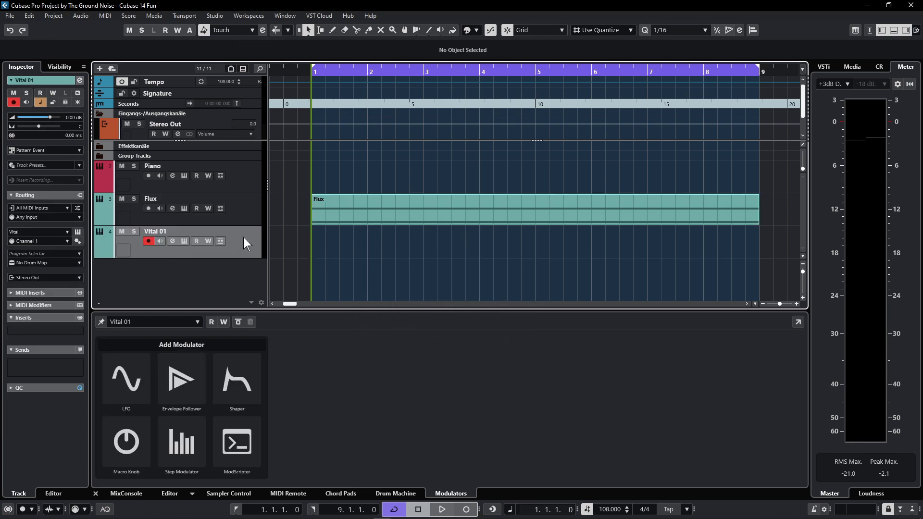
{"action": "double_click", "coordinate": [322, 242]}
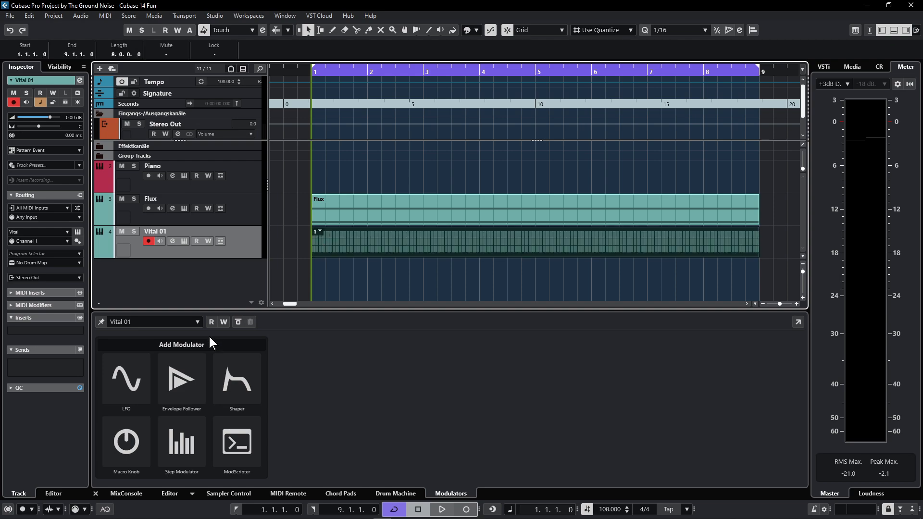
- Open the Vital 01 pattern in the Pattern Editor and add a seventh lane, F#1
{"action": "double_click", "coordinate": [365, 246]}
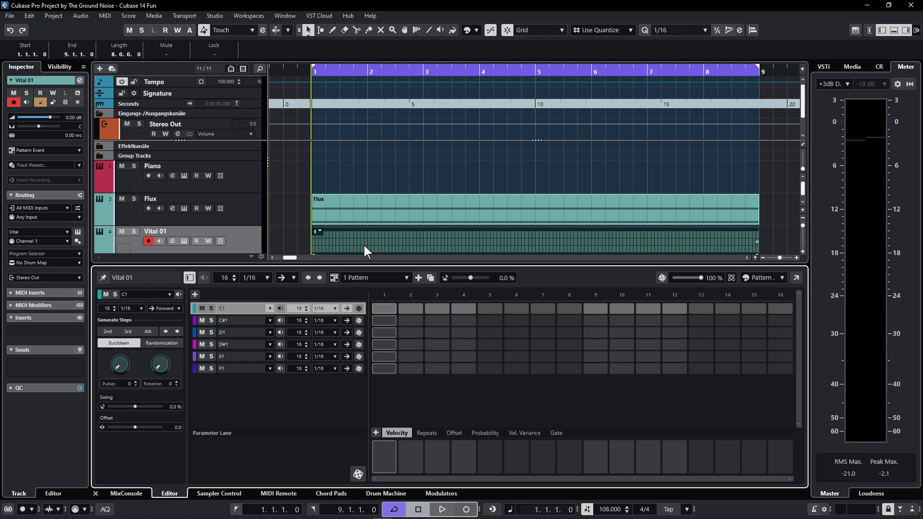
{"action": "scroll", "coordinate": [318, 195], "scroll_direction": "down", "scroll_amount": 1}
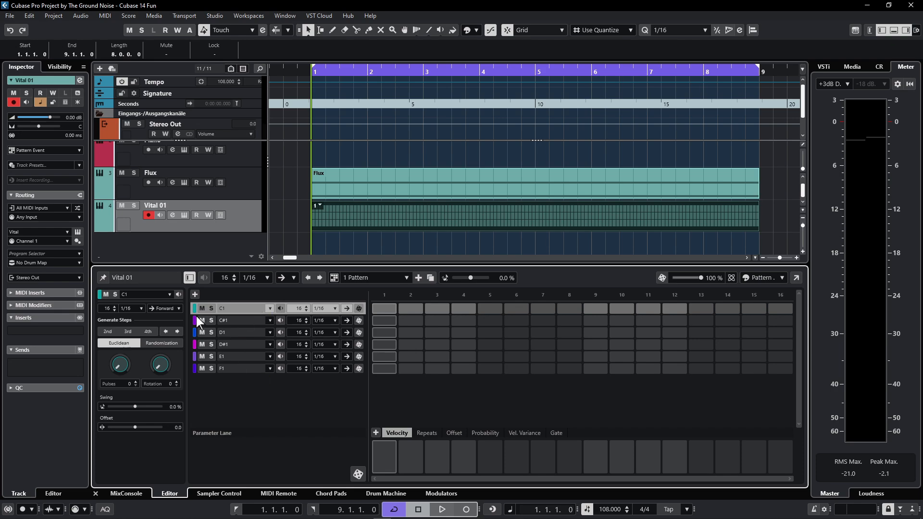
{"action": "left_click", "coordinate": [195, 294]}
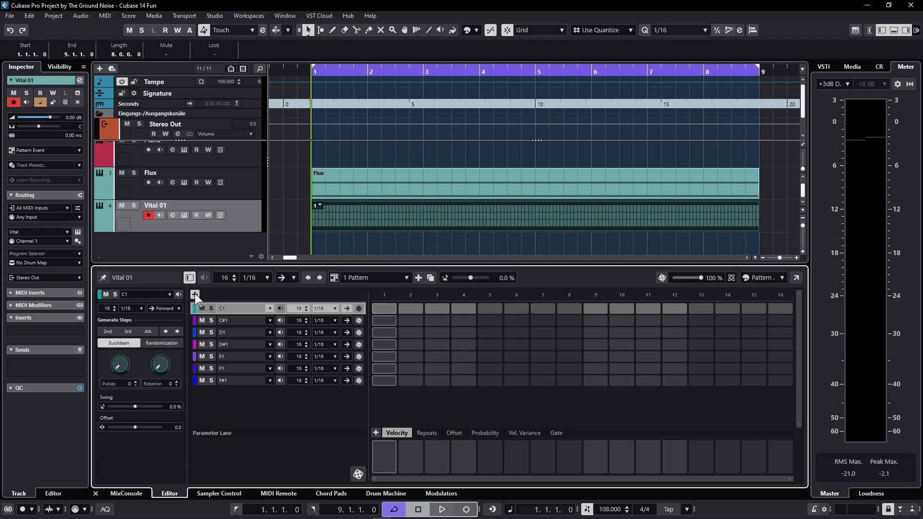
{"action": "right_click", "coordinate": [241, 381]}
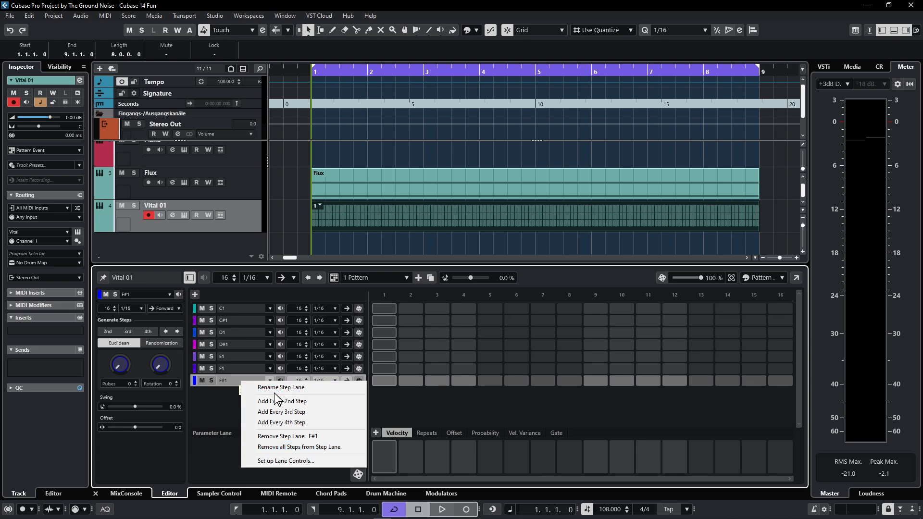
- Retune the first three pattern lanes to C3, D#3 and F3
{"action": "left_click", "coordinate": [197, 390]}
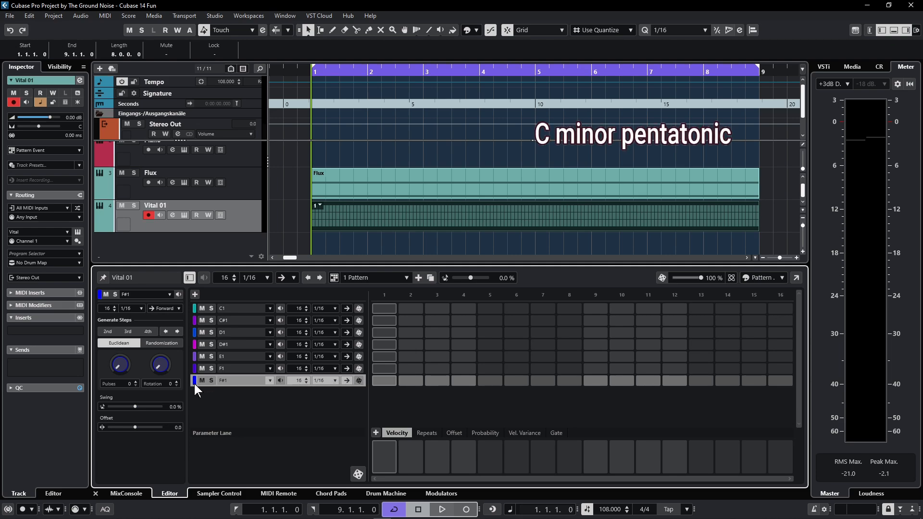
{"action": "left_click", "coordinate": [270, 308]}
{"action": "left_click", "coordinate": [281, 379]}
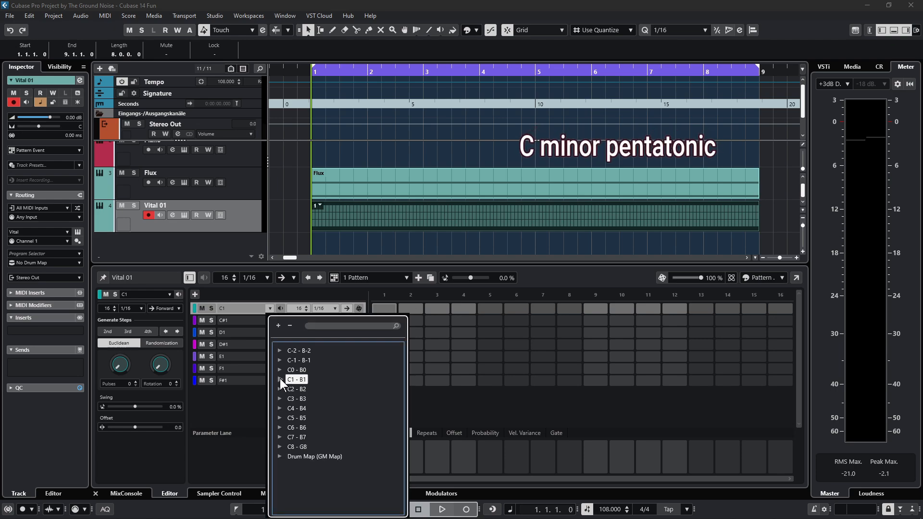
{"action": "left_click", "coordinate": [281, 398]}
{"action": "left_click", "coordinate": [300, 409]}
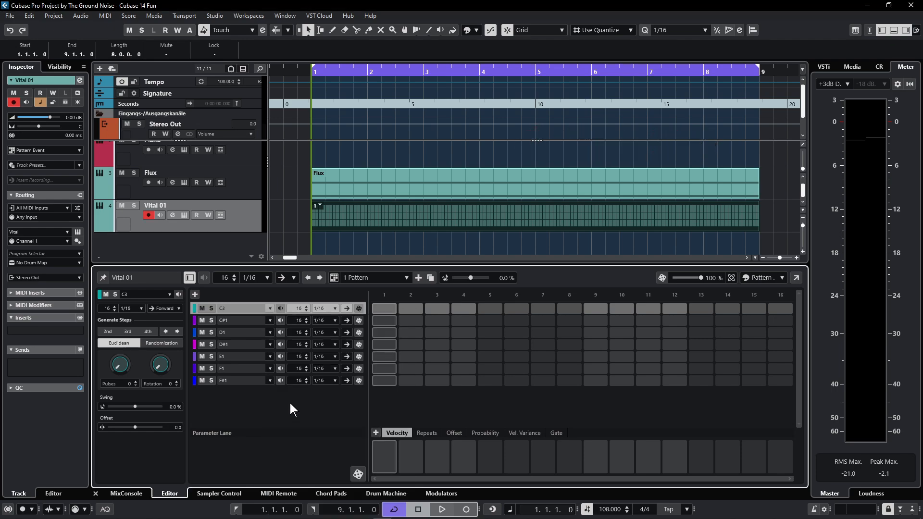
{"action": "left_click", "coordinate": [269, 320]}
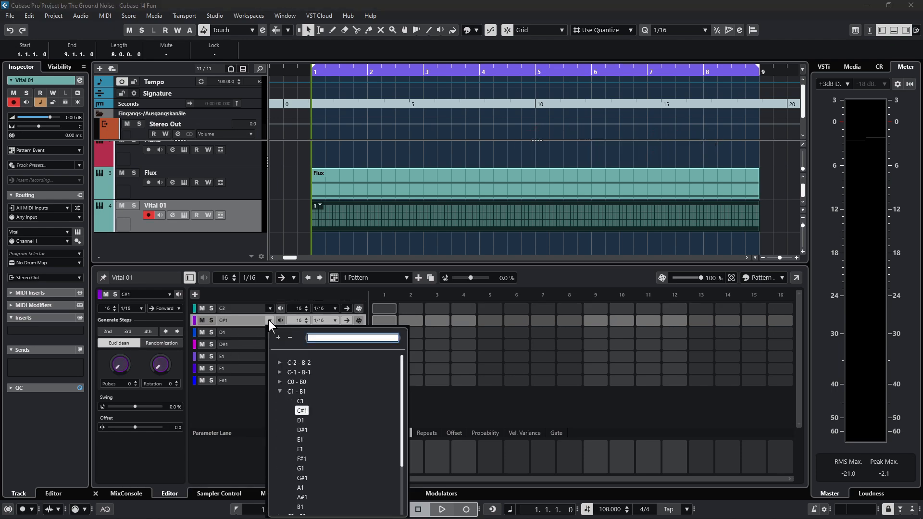
{"action": "left_click", "coordinate": [279, 391]}
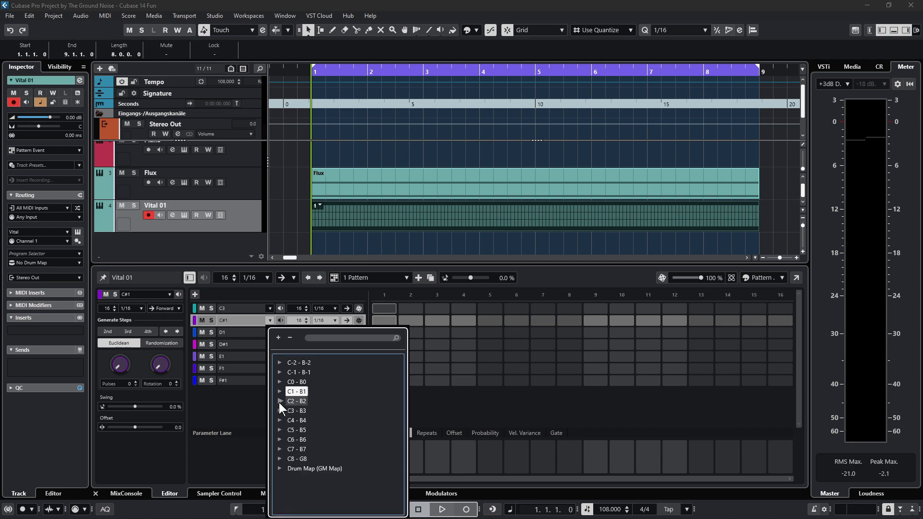
{"action": "left_click", "coordinate": [279, 411]}
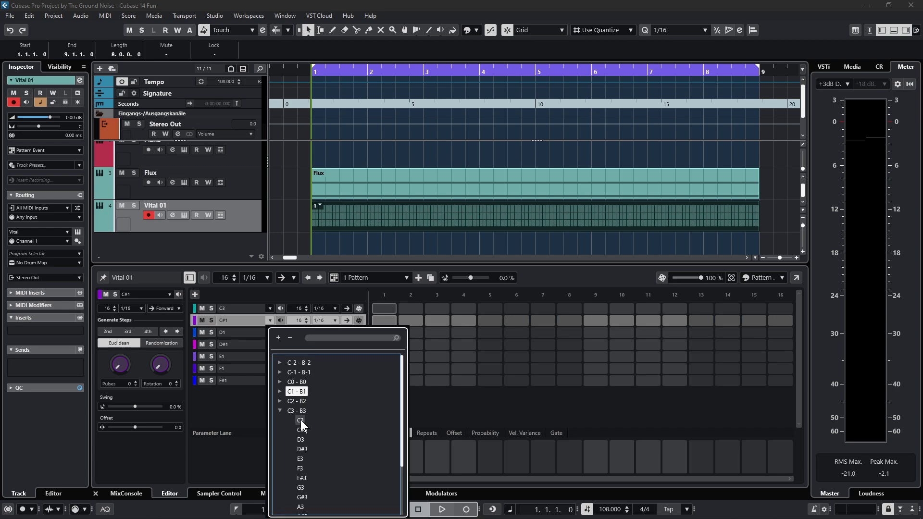
{"action": "left_click", "coordinate": [302, 449]}
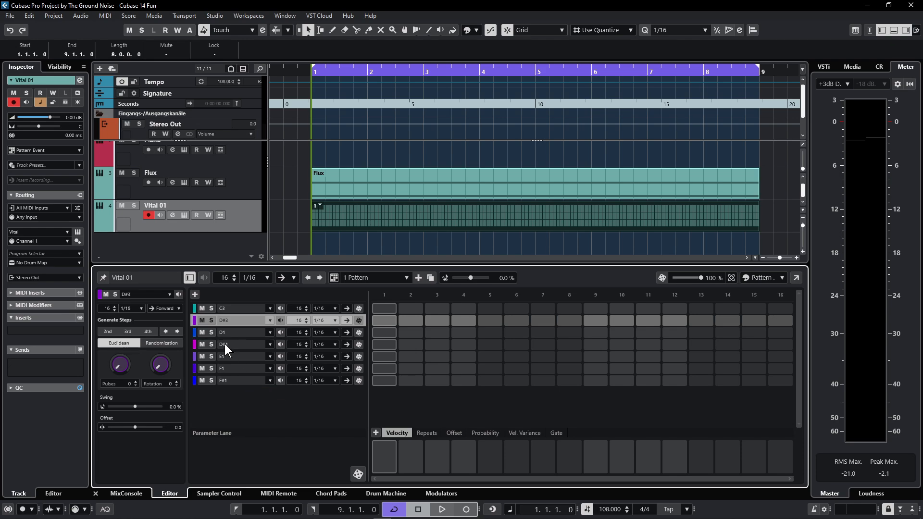
{"action": "left_click", "coordinate": [269, 332]}
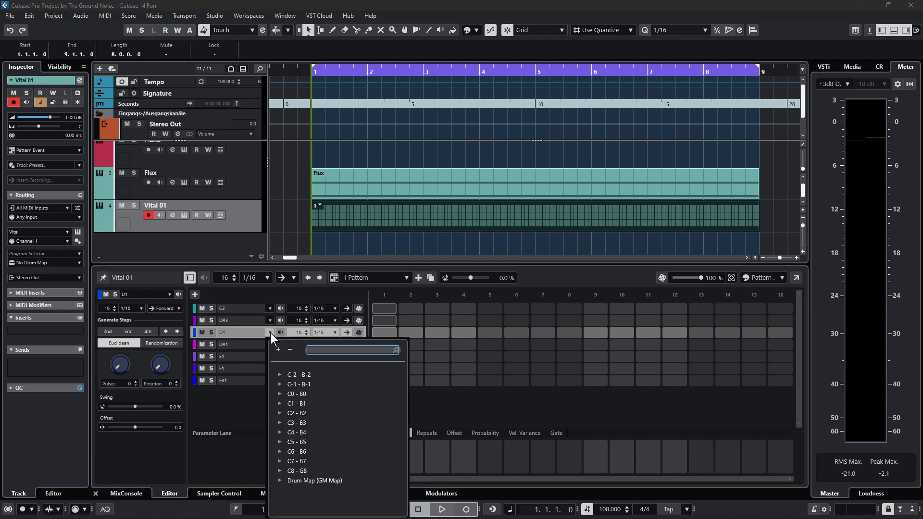
{"action": "left_click", "coordinate": [279, 403]}
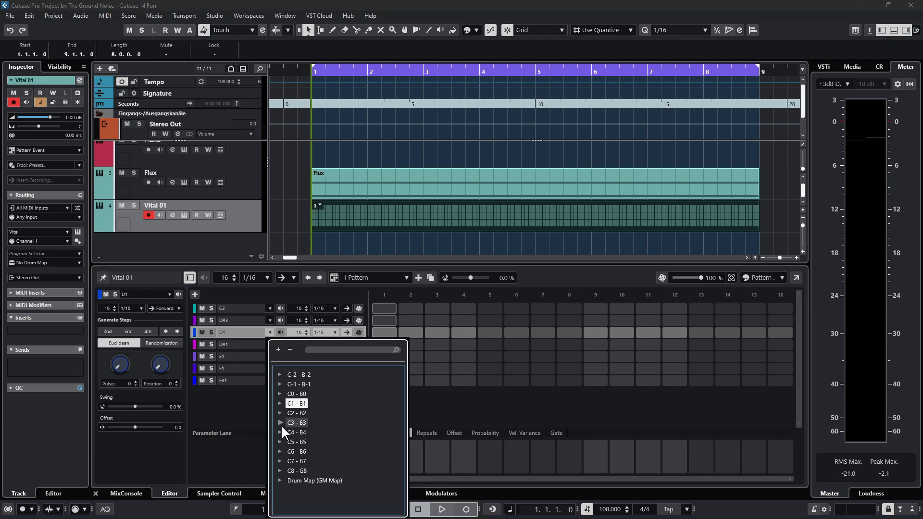
{"action": "left_click", "coordinate": [280, 422]}
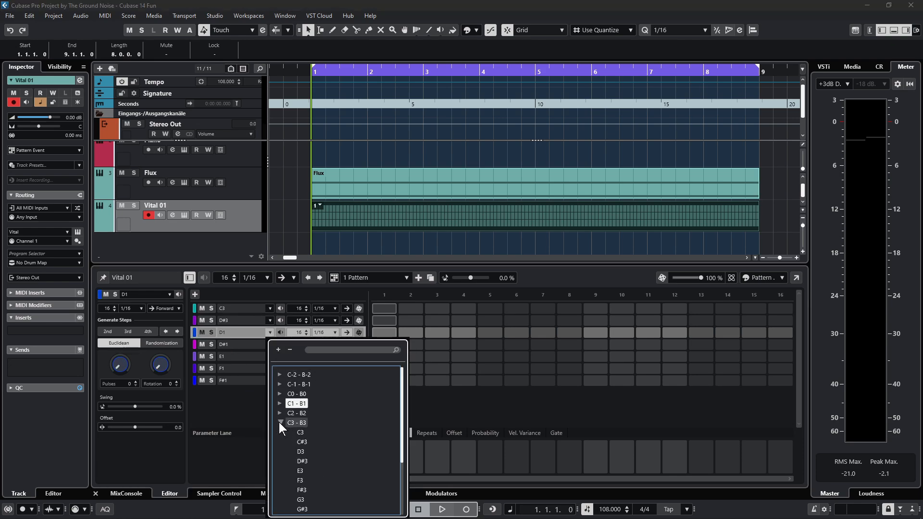
{"action": "left_click", "coordinate": [300, 480]}
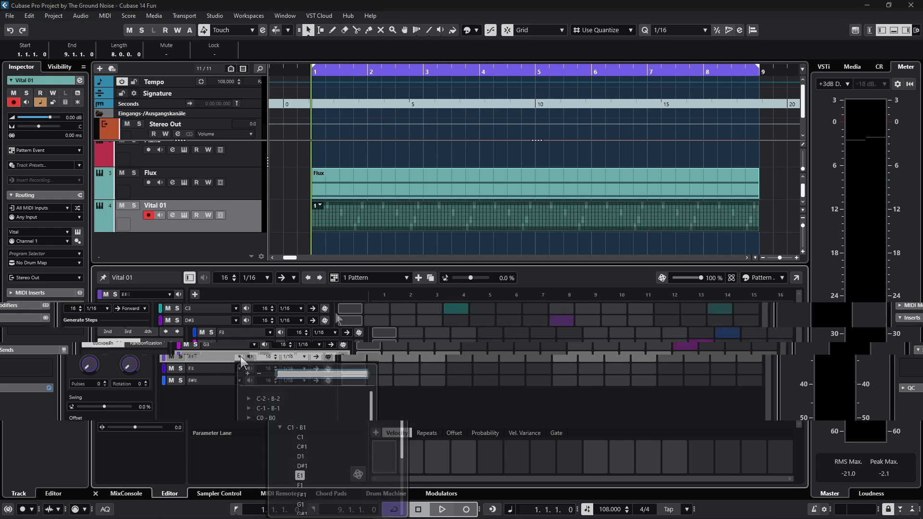
- Randomize the steps of all seven lanes, C3 through D#4, and start playback
{"action": "left_click", "coordinate": [358, 309]}
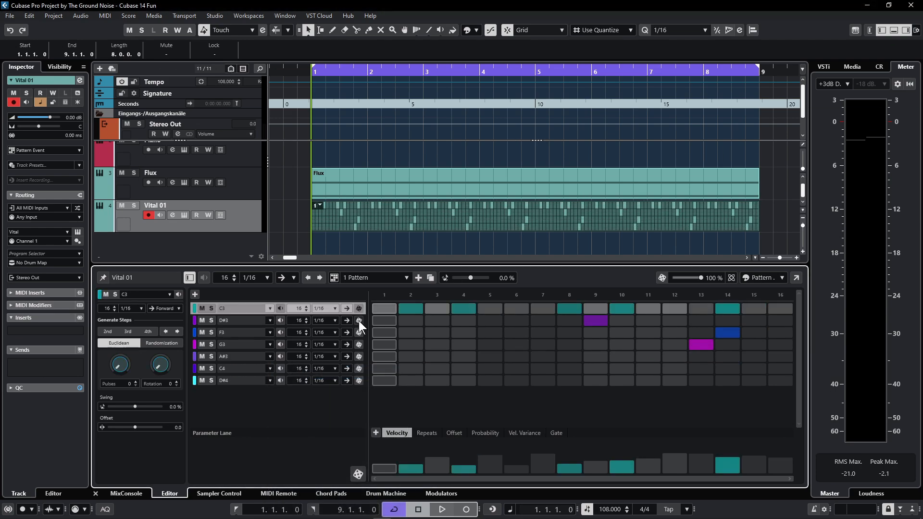
{"action": "left_click", "coordinate": [358, 321]}
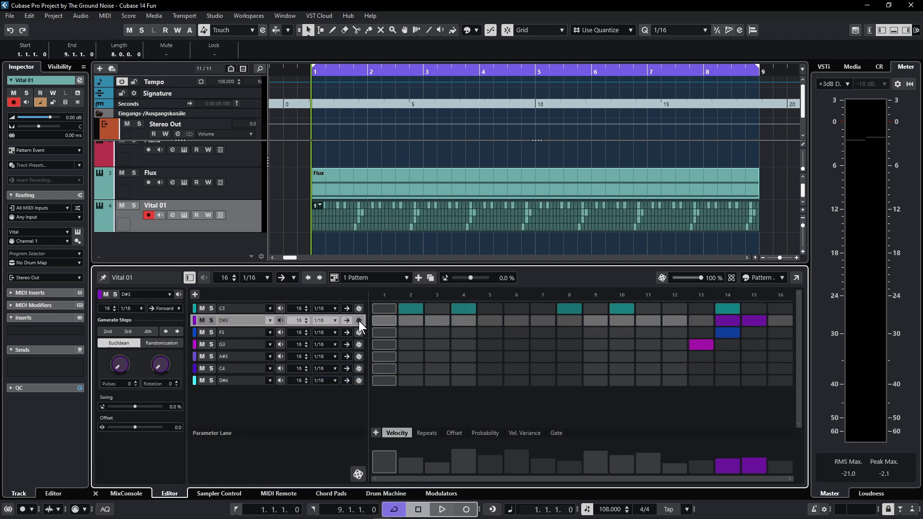
{"action": "left_click", "coordinate": [358, 335]}
{"action": "left_click", "coordinate": [359, 344]}
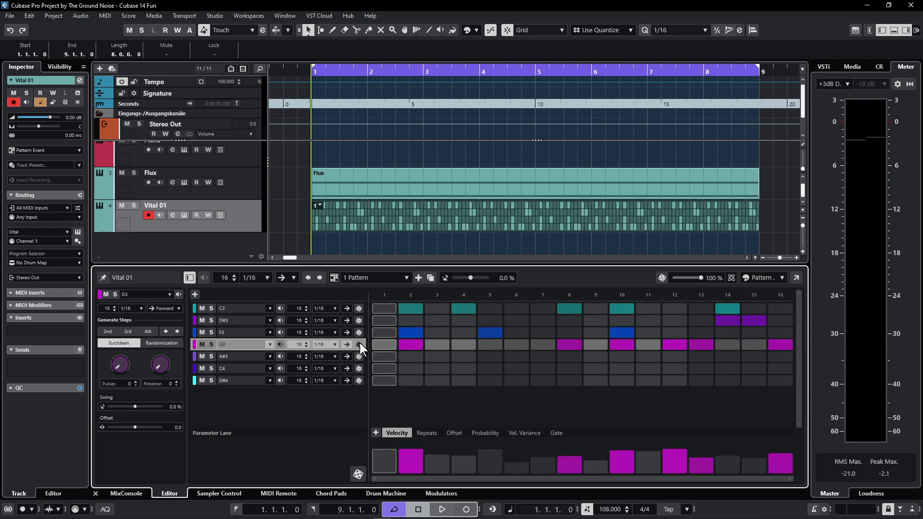
{"action": "left_click", "coordinate": [359, 357]}
{"action": "left_click", "coordinate": [359, 368]}
{"action": "left_click", "coordinate": [359, 380]}
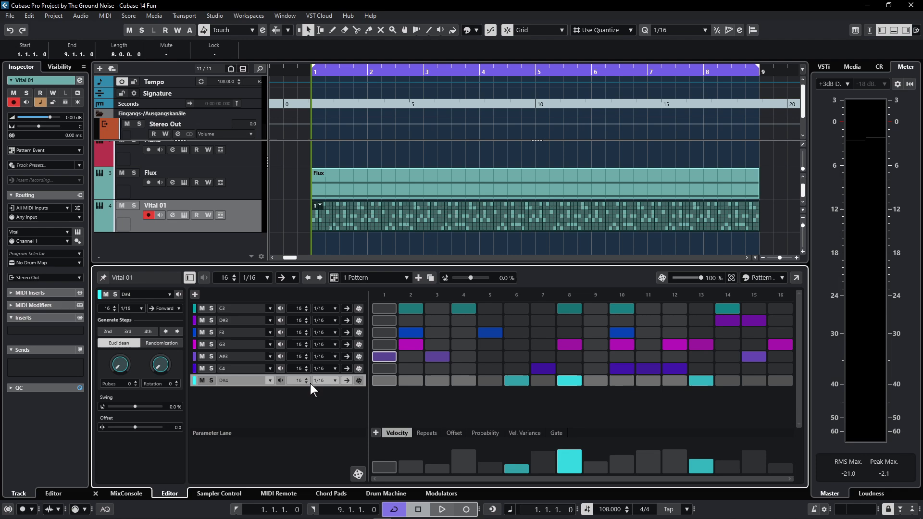
{"action": "key", "text": "space"}
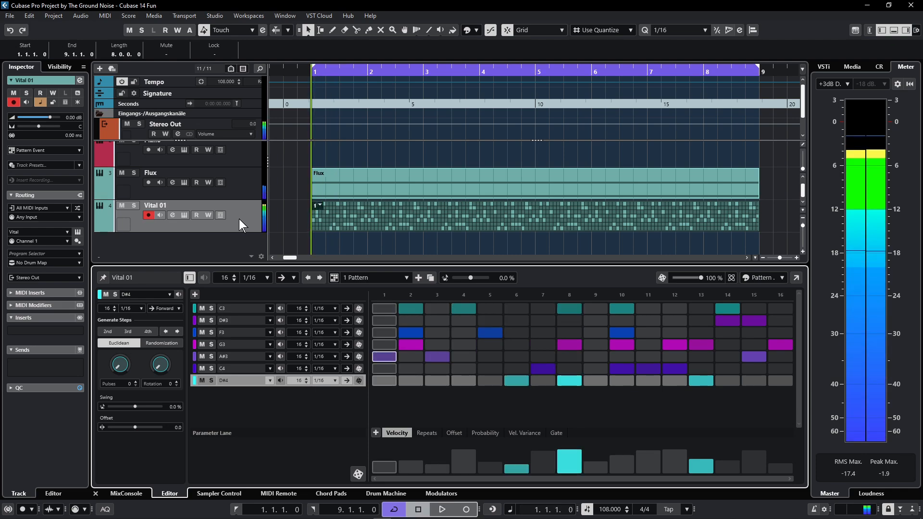
- In Vital, set oscillator 1 to Basic Shapes with a later wave frame and 5 unison voices
{"action": "left_click", "coordinate": [185, 215]}
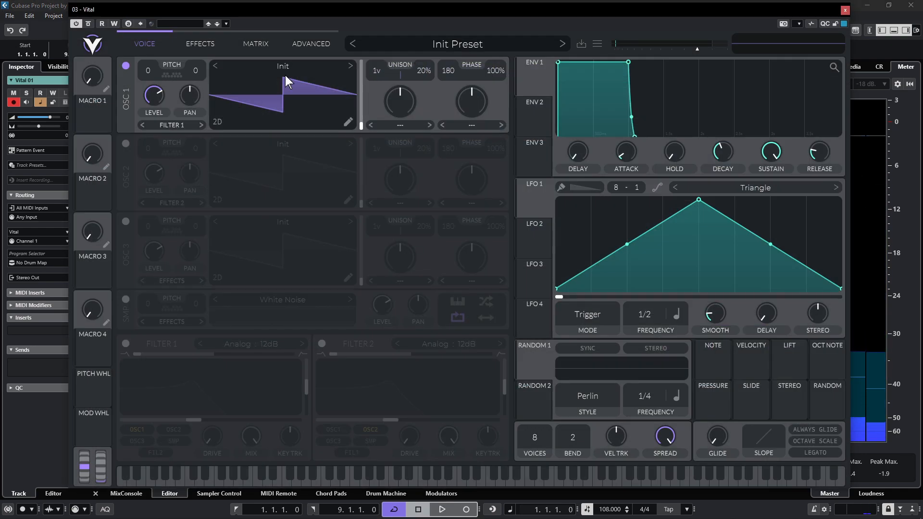
{"action": "left_click", "coordinate": [351, 65]}
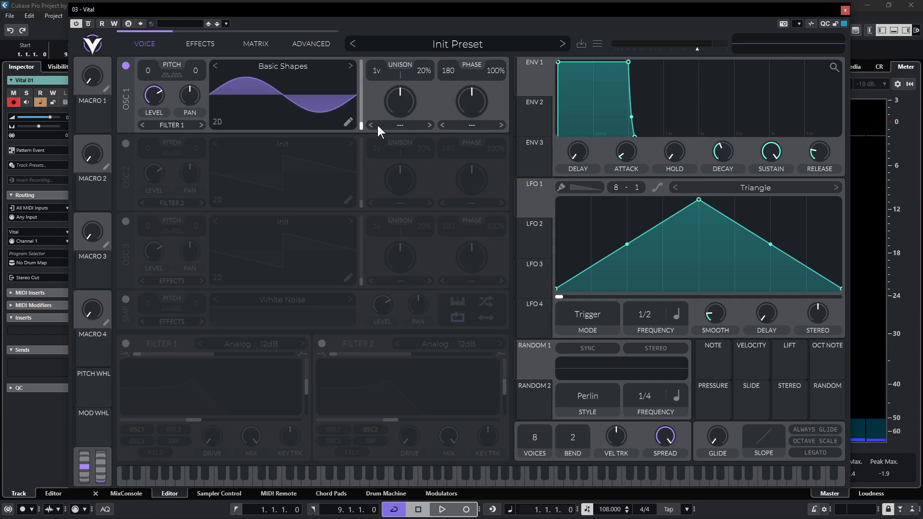
{"action": "left_click_drag", "start_coordinate": [363, 124], "coordinate": [368, 94]}
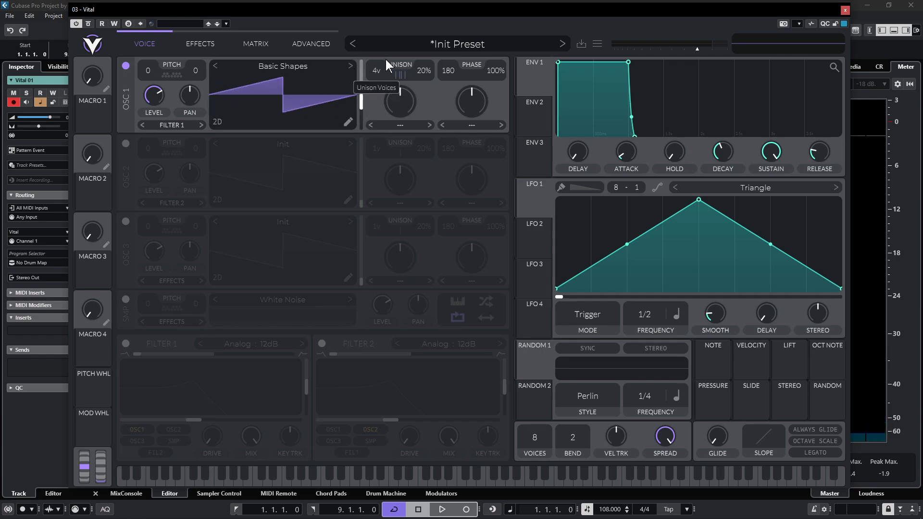
{"action": "left_click_drag", "start_coordinate": [386, 63], "coordinate": [397, 66]}
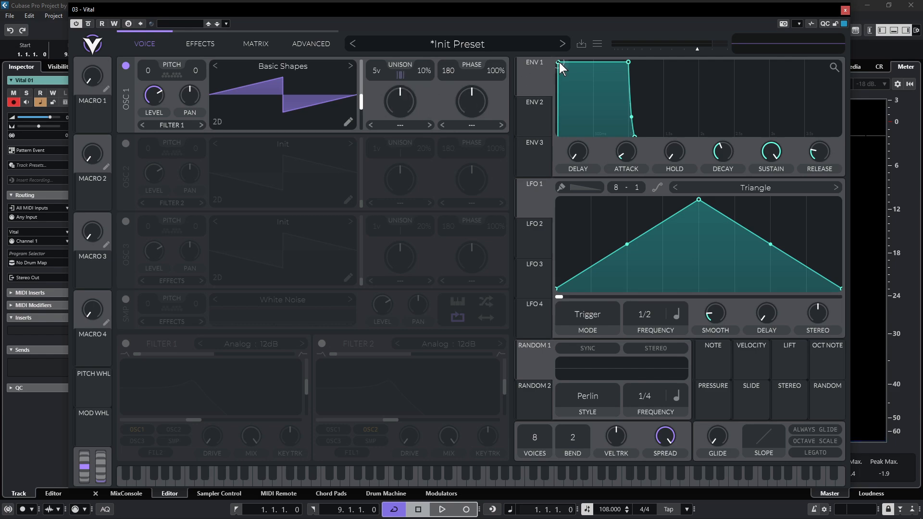
- Make envelope 1 a short pluck with zero sustain, audition it, and enable filter 1
{"action": "left_click_drag", "start_coordinate": [559, 62], "coordinate": [557, 61]}
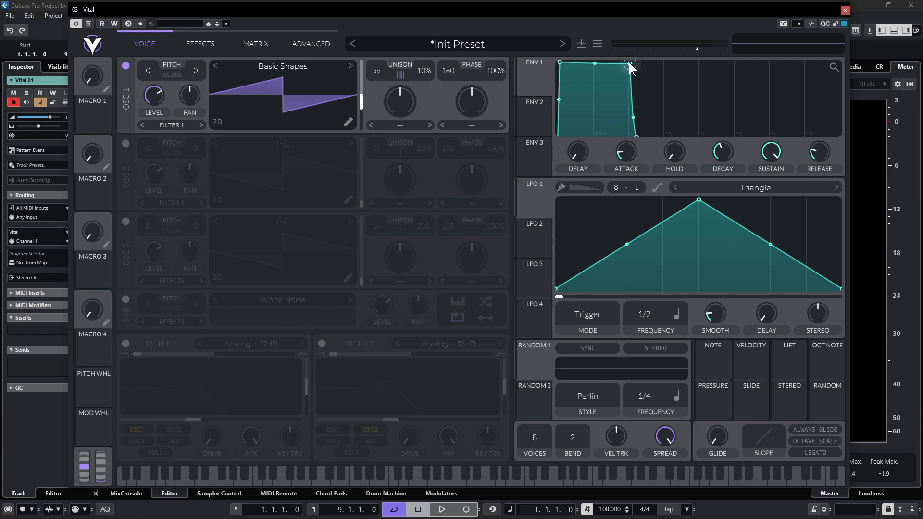
{"action": "left_click_drag", "start_coordinate": [630, 62], "coordinate": [671, 136]}
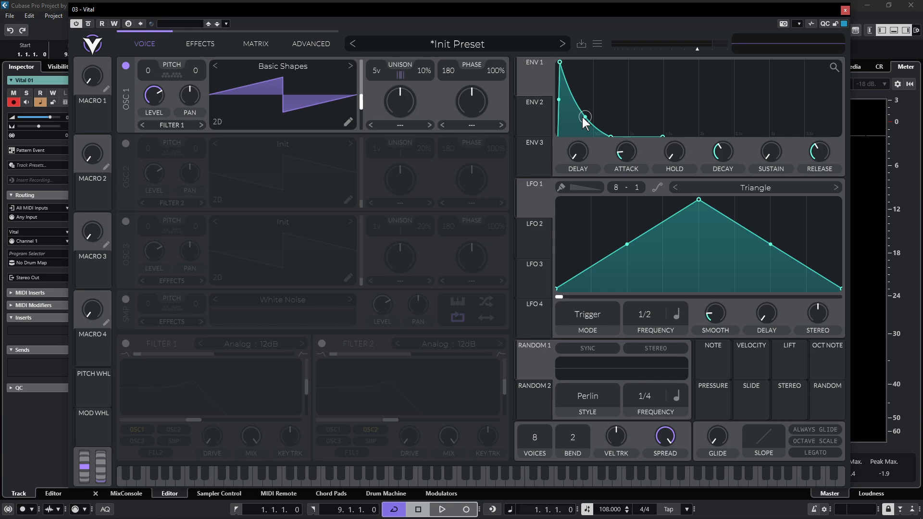
{"action": "left_click_drag", "start_coordinate": [609, 137], "coordinate": [578, 110]}
{"action": "left_click", "coordinate": [396, 476]}
{"action": "left_click", "coordinate": [400, 477]}
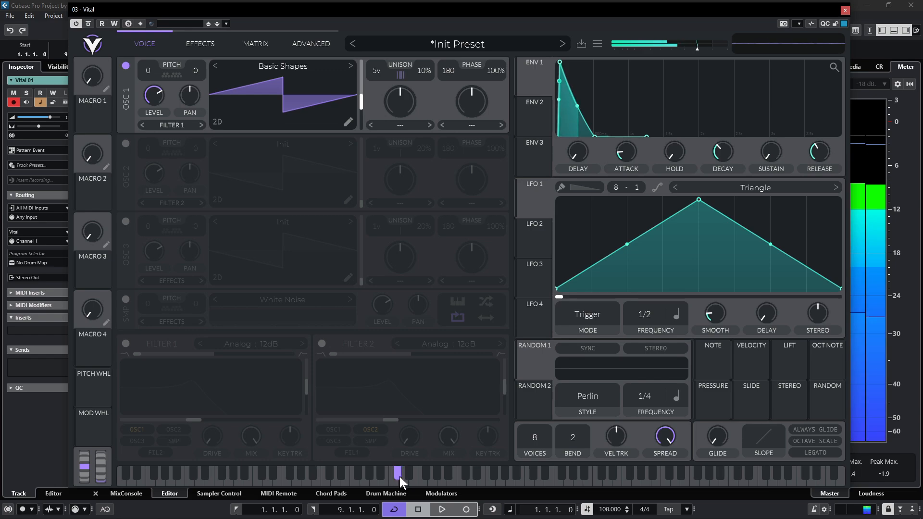
{"action": "left_click", "coordinate": [446, 478]}
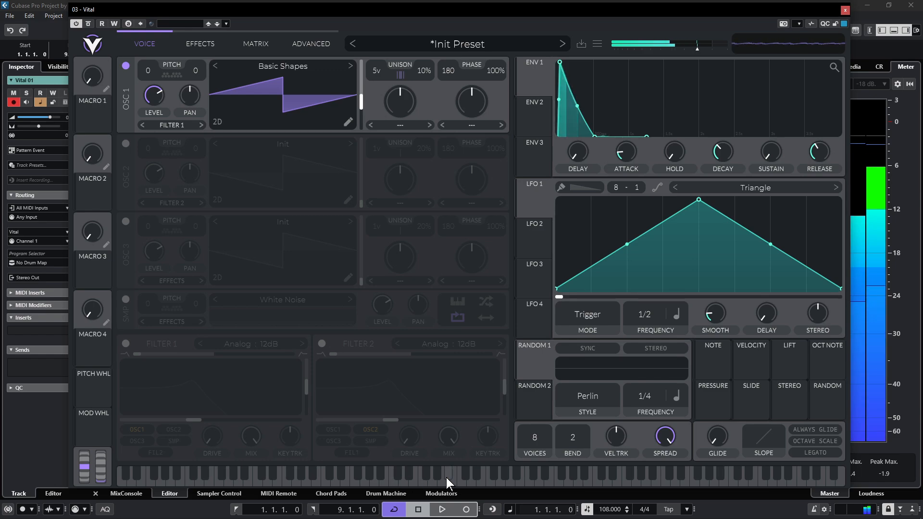
{"action": "left_click", "coordinate": [125, 344]}
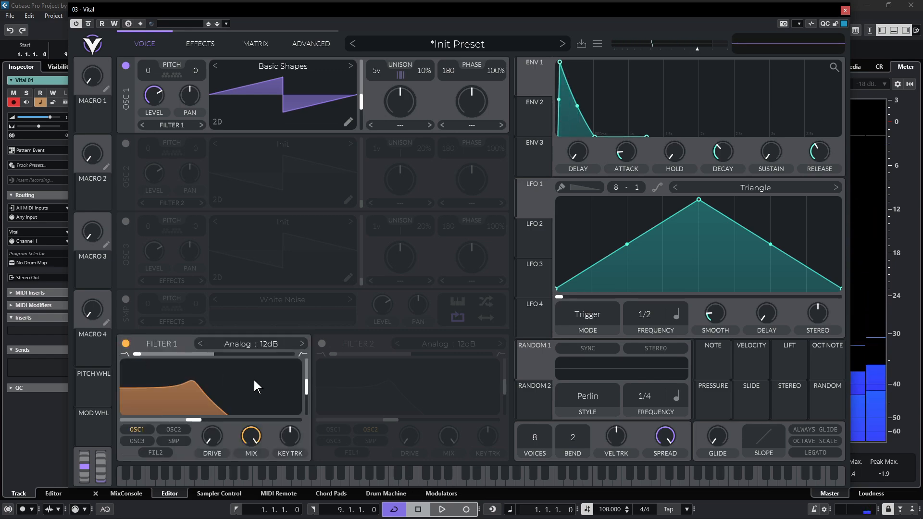
- Set Vital's filter 1 to Analog : 24dB, cutoff about 20.6 semitones, resonance about 28%, and audition
{"action": "left_click", "coordinate": [300, 343]}
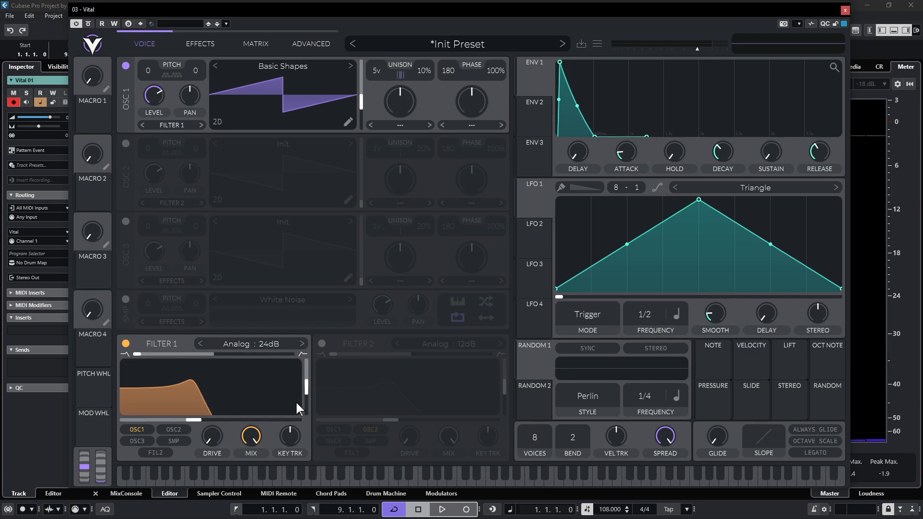
{"action": "left_click_drag", "start_coordinate": [197, 422], "coordinate": [251, 405]}
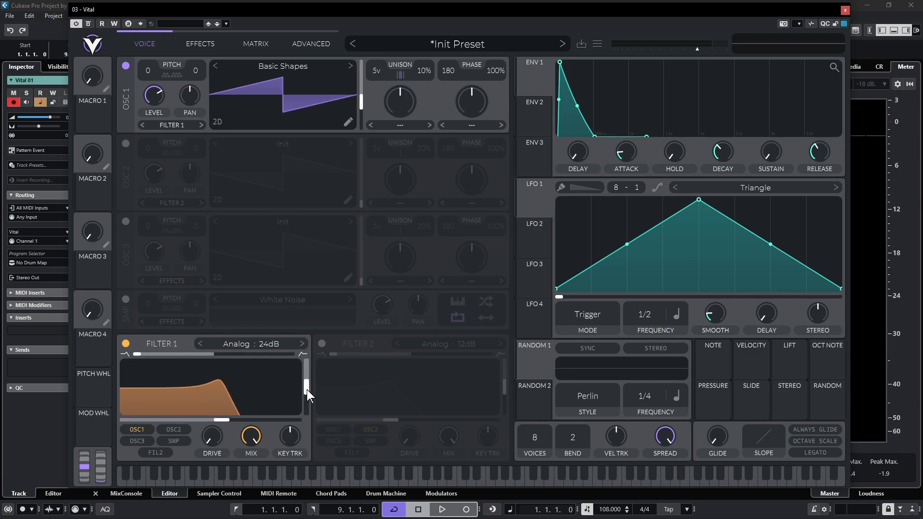
{"action": "left_click_drag", "start_coordinate": [307, 390], "coordinate": [304, 406]}
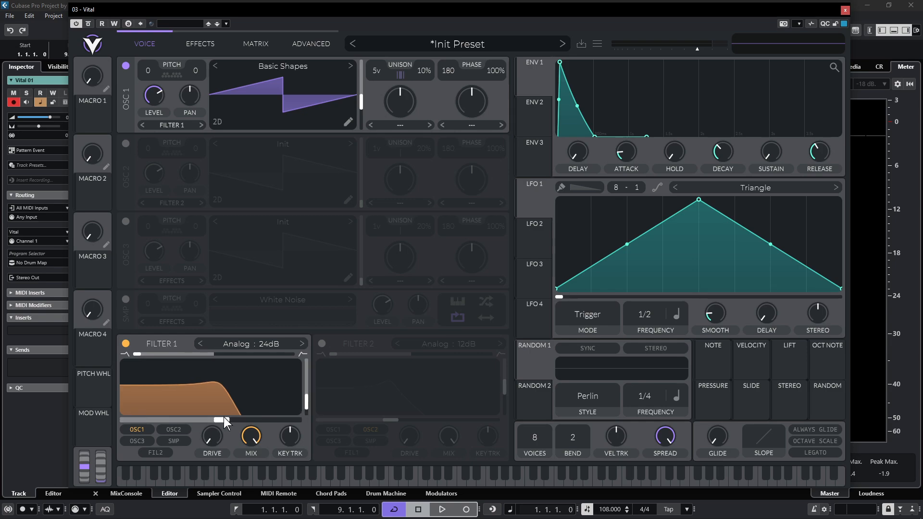
{"action": "left_click_drag", "start_coordinate": [223, 420], "coordinate": [230, 421]}
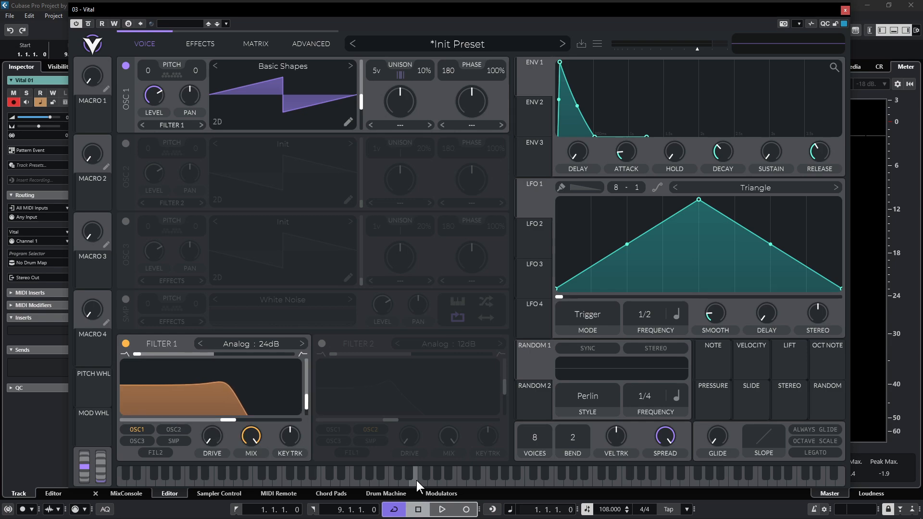
{"action": "mouse_move", "coordinate": [416, 481]}
{"action": "left_mouse_down"}
{"action": "mouse_move", "coordinate": [357, 478]}
{"action": "mouse_move", "coordinate": [504, 476]}
{"action": "left_mouse_up"}
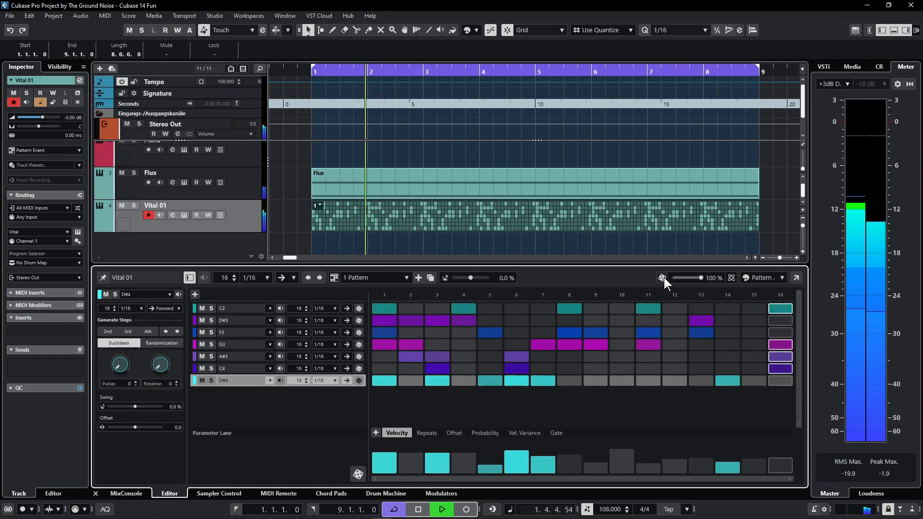
- Randomize the entire Vital 01 pattern again, listen, then stop playback
{"action": "left_click", "coordinate": [663, 278]}
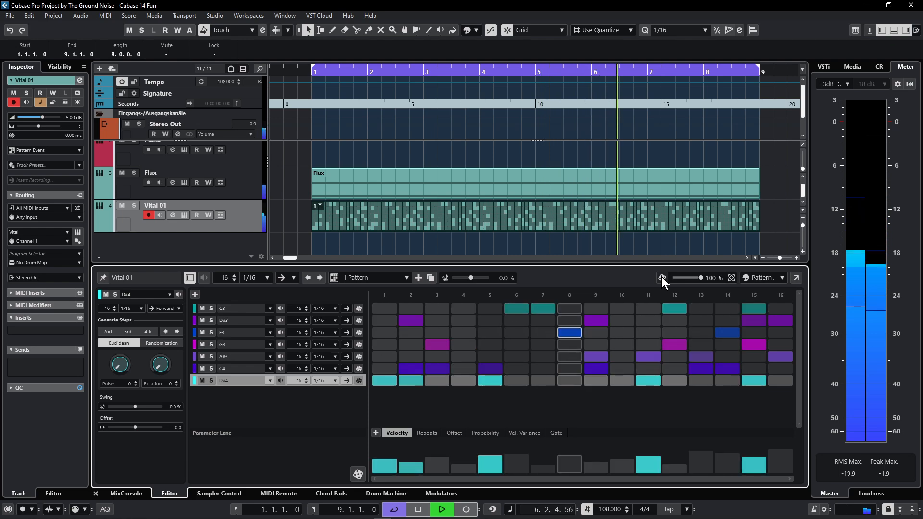
{"action": "key", "text": "space"}
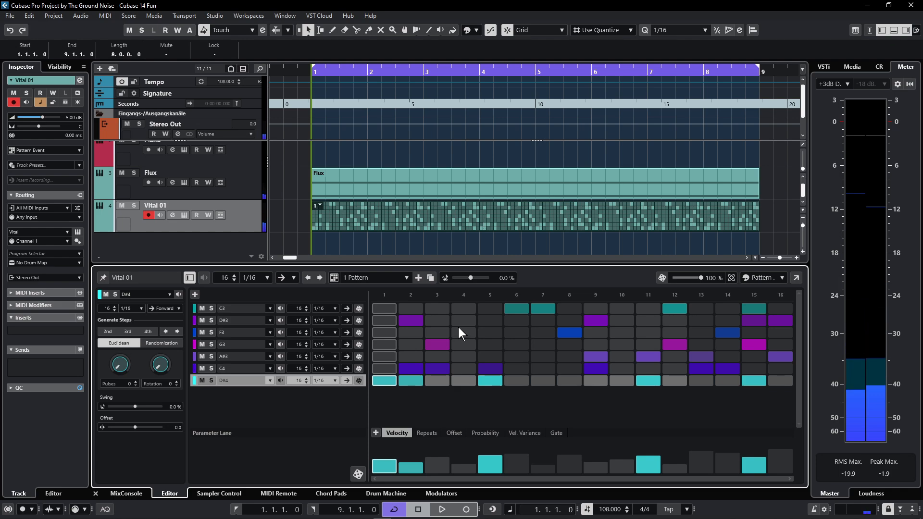
- Toggle step cells across steps 1–6 on the C3–D#4 lanes to thin out the opening notes
{"action": "left_click", "coordinate": [384, 309]}
{"action": "left_click", "coordinate": [440, 334]}
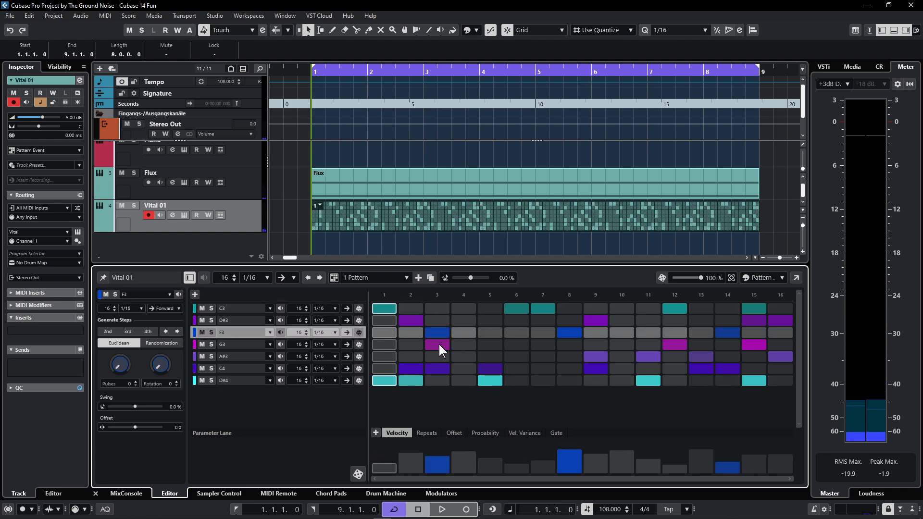
{"action": "left_click", "coordinate": [439, 345]}
{"action": "left_click", "coordinate": [413, 367]}
{"action": "left_click", "coordinate": [405, 381]}
{"action": "left_click", "coordinate": [384, 380]}
{"action": "left_click", "coordinate": [433, 369]}
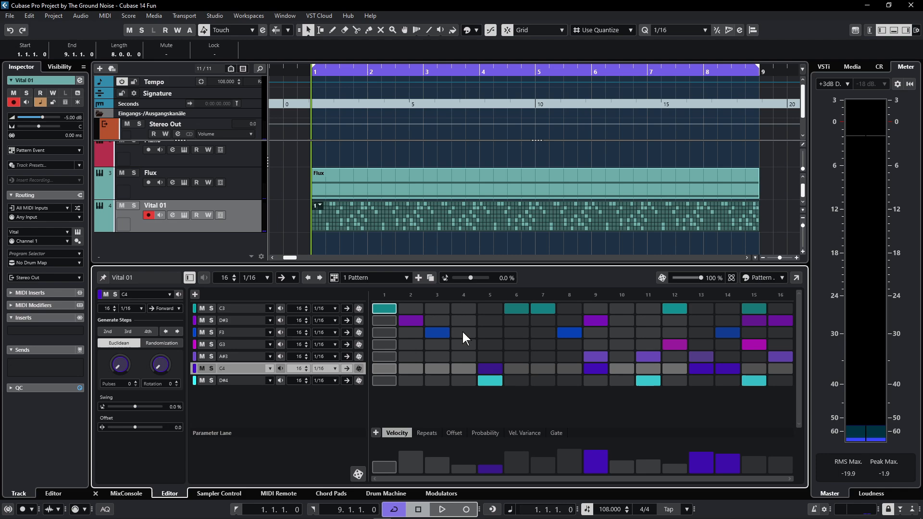
{"action": "left_click", "coordinate": [464, 308]}
{"action": "left_click", "coordinate": [485, 334]}
{"action": "left_click", "coordinate": [493, 343]}
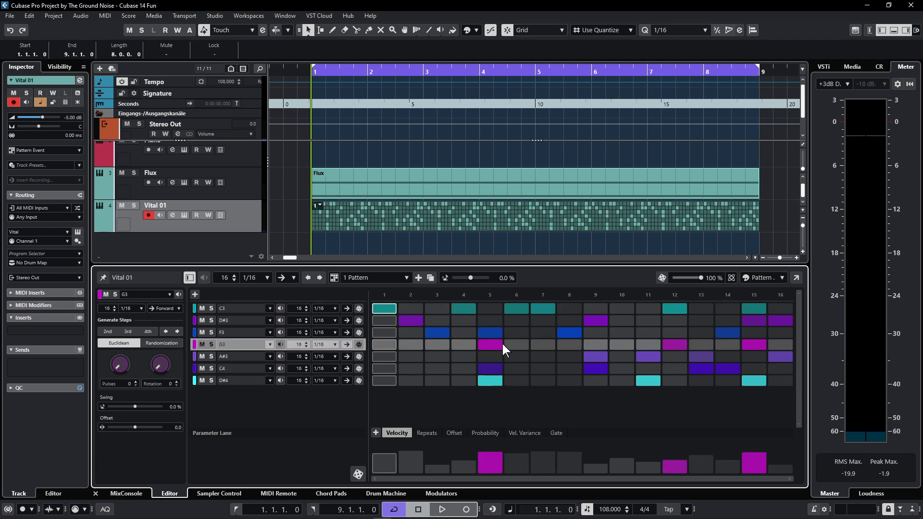
{"action": "left_click", "coordinate": [507, 343]}
{"action": "left_click", "coordinate": [499, 343]}
{"action": "left_click", "coordinate": [490, 367]}
{"action": "left_click", "coordinate": [491, 380]}
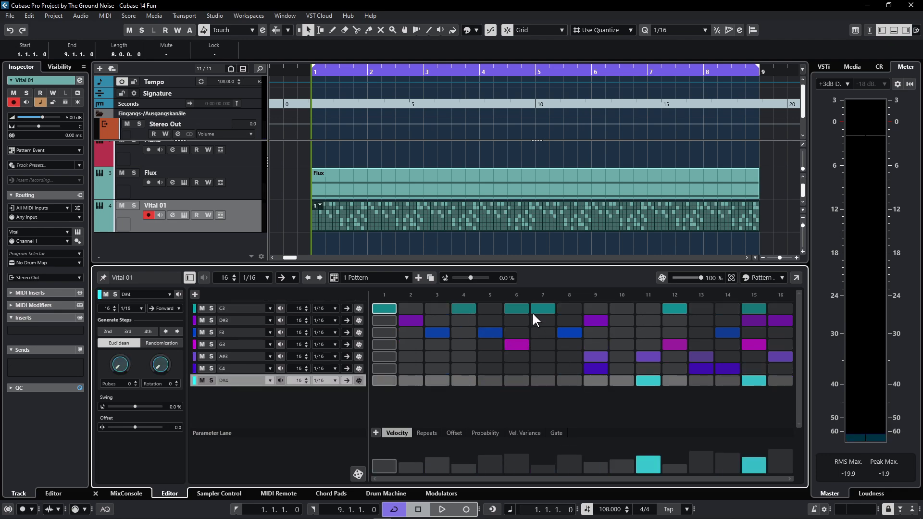
{"action": "left_click", "coordinate": [519, 309]}
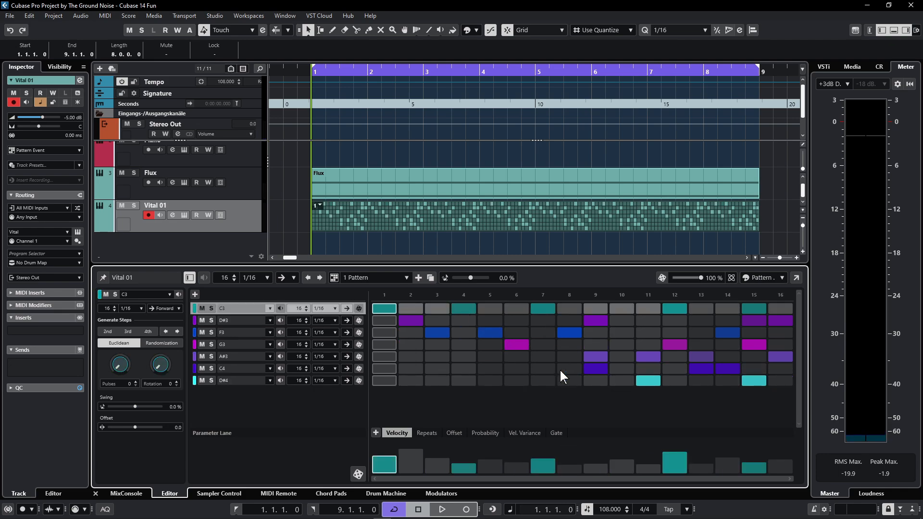
- Rework steps 8–16, removing most stacked notes and adding G3 at step 8 and F3 at step 16
{"action": "left_click", "coordinate": [569, 344]}
{"action": "left_click", "coordinate": [573, 332]}
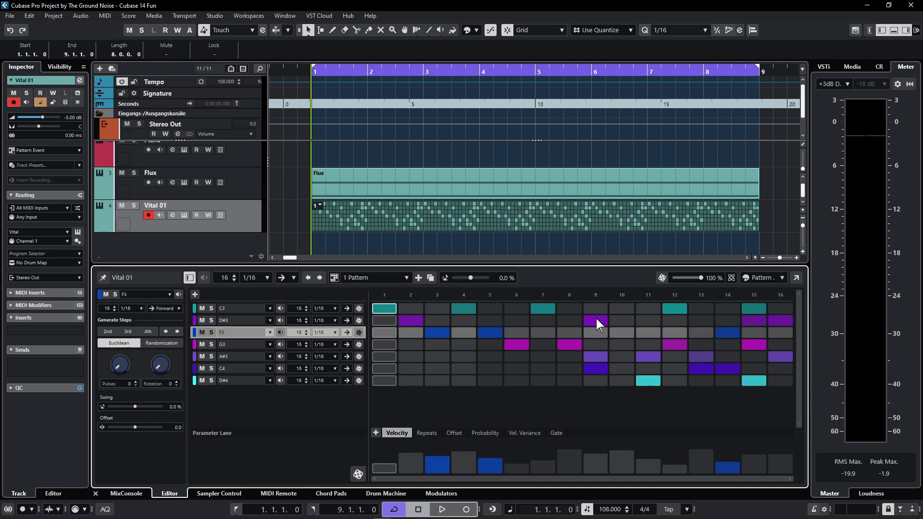
{"action": "left_click", "coordinate": [594, 355]}
{"action": "left_click", "coordinate": [598, 368]}
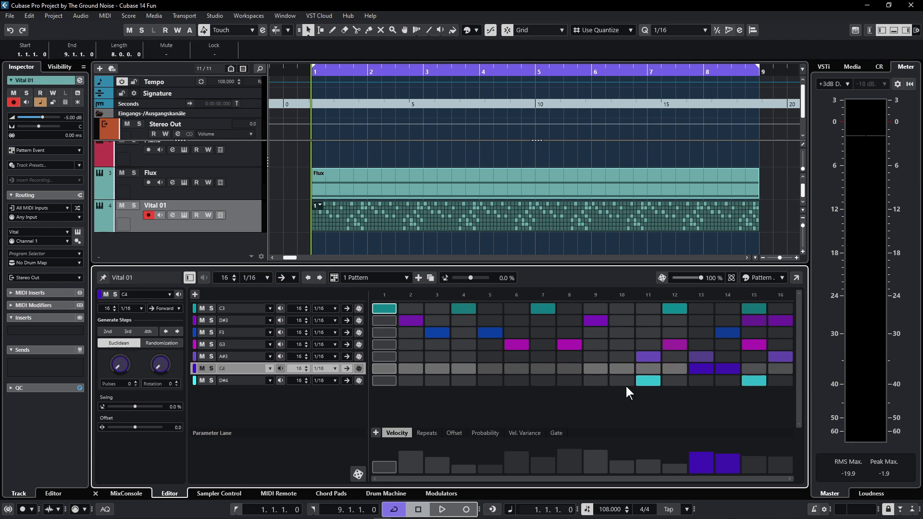
{"action": "left_click", "coordinate": [625, 356]}
{"action": "left_click", "coordinate": [643, 357]}
{"action": "left_click", "coordinate": [647, 367]}
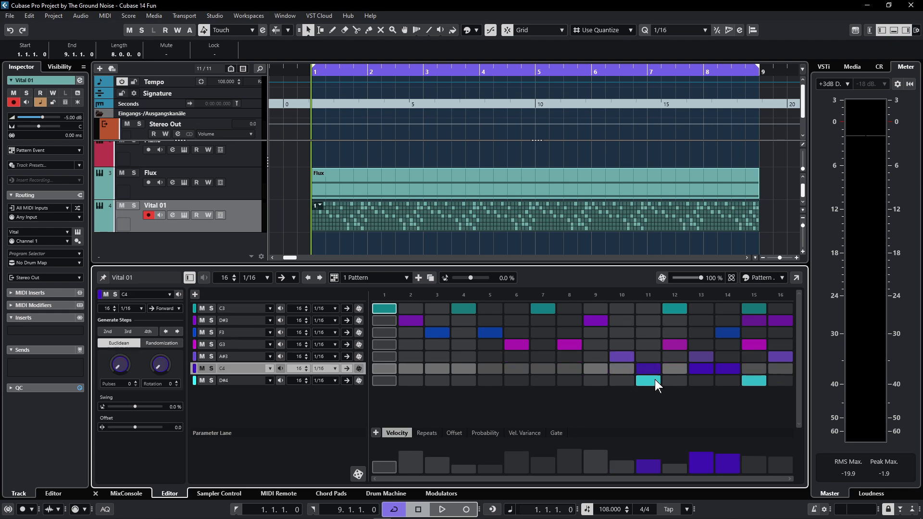
{"action": "left_click", "coordinate": [655, 380]}
{"action": "left_click", "coordinate": [673, 378]}
{"action": "left_click", "coordinate": [677, 342]}
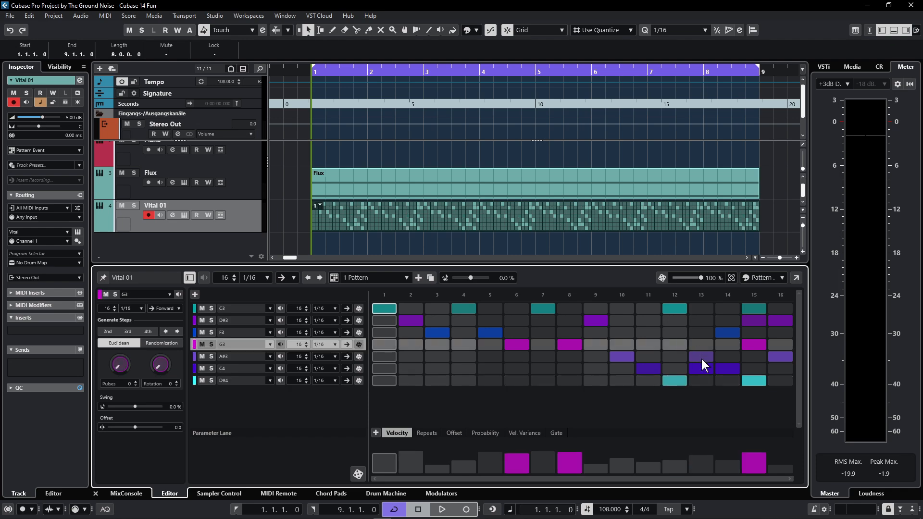
{"action": "left_click", "coordinate": [701, 359]}
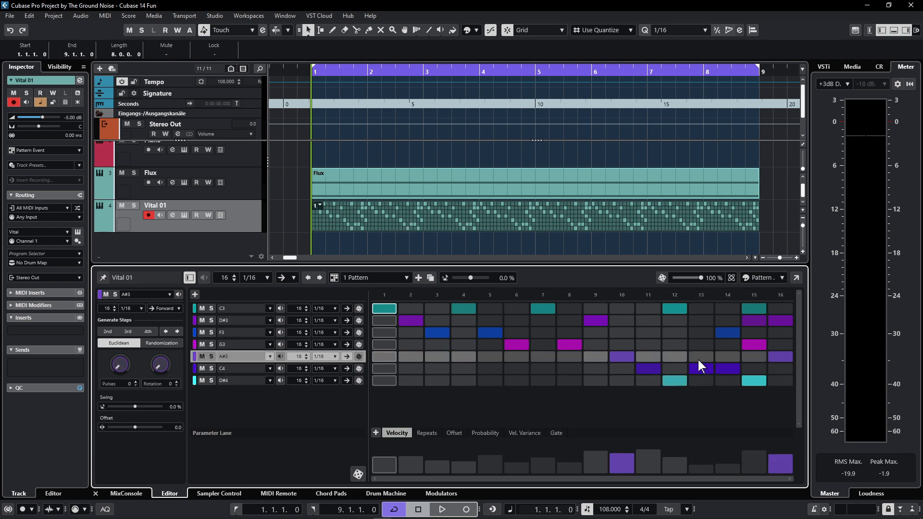
{"action": "left_click", "coordinate": [698, 360]}
{"action": "left_click", "coordinate": [701, 369]}
{"action": "left_click", "coordinate": [673, 310]}
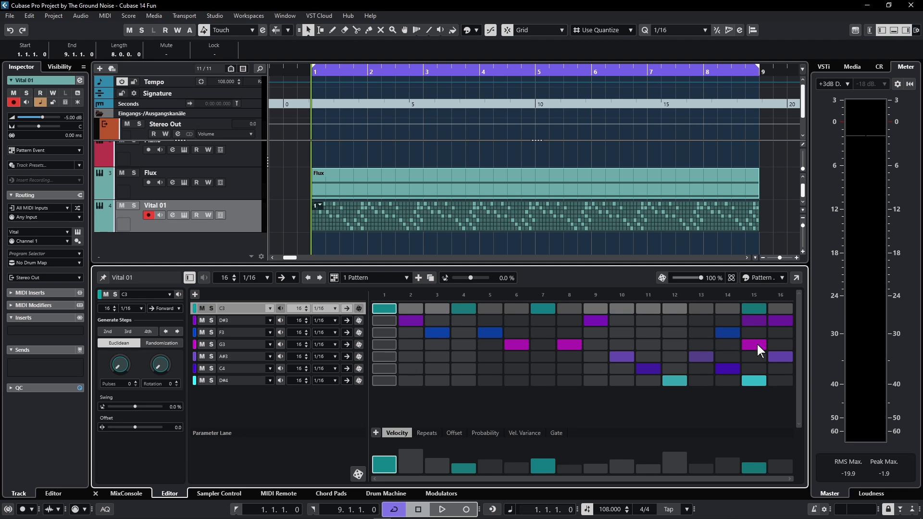
{"action": "left_click", "coordinate": [759, 321]}
{"action": "left_click", "coordinate": [760, 311]}
{"action": "left_click", "coordinate": [776, 321]}
{"action": "left_click", "coordinate": [778, 330]}
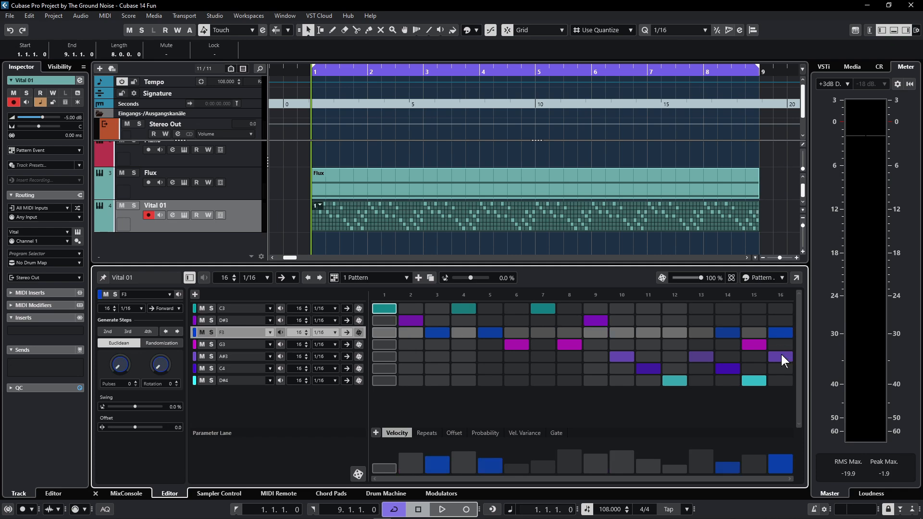
{"action": "left_click", "coordinate": [780, 355]}
{"action": "left_click", "coordinate": [758, 383]}
{"action": "left_click", "coordinate": [728, 369]}
- Refine steps 10–13 during playback, then stop and duplicate the pattern as pattern 2
{"action": "key", "text": "space"}
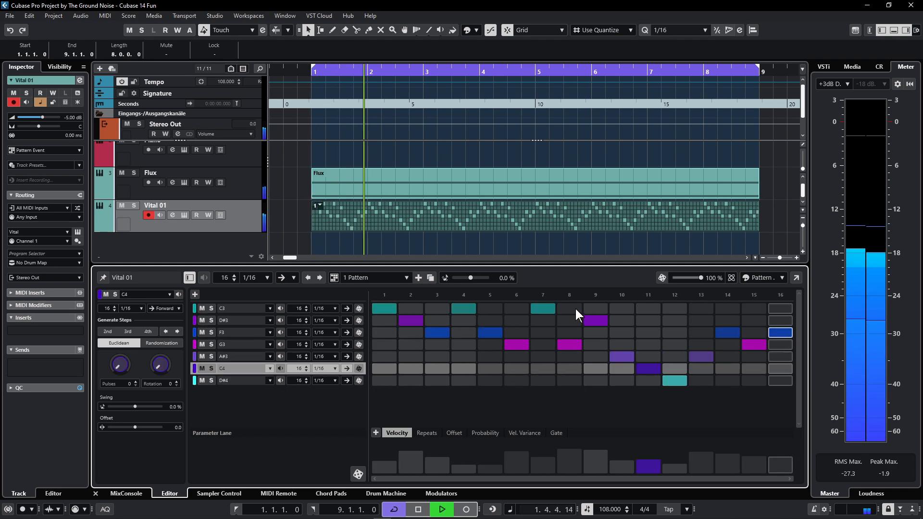
{"action": "left_click", "coordinate": [622, 345]}
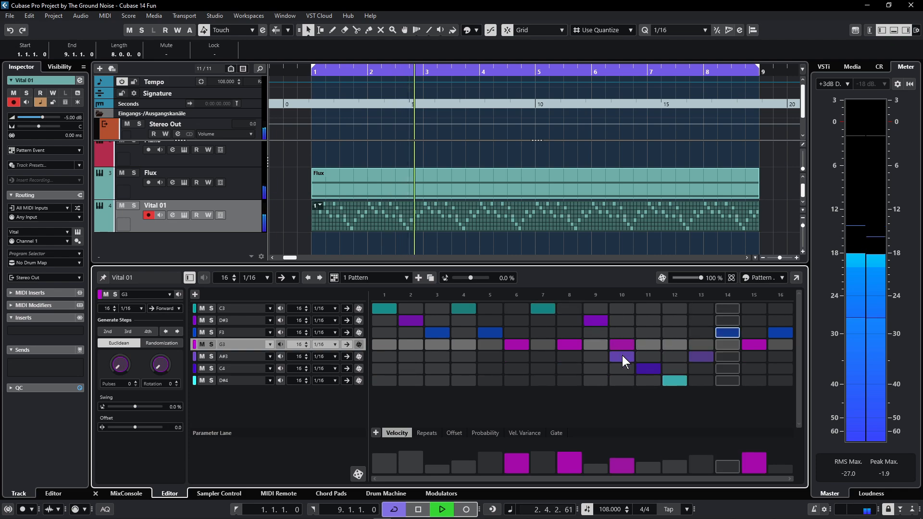
{"action": "left_click", "coordinate": [646, 365]}
{"action": "left_click", "coordinate": [618, 355]}
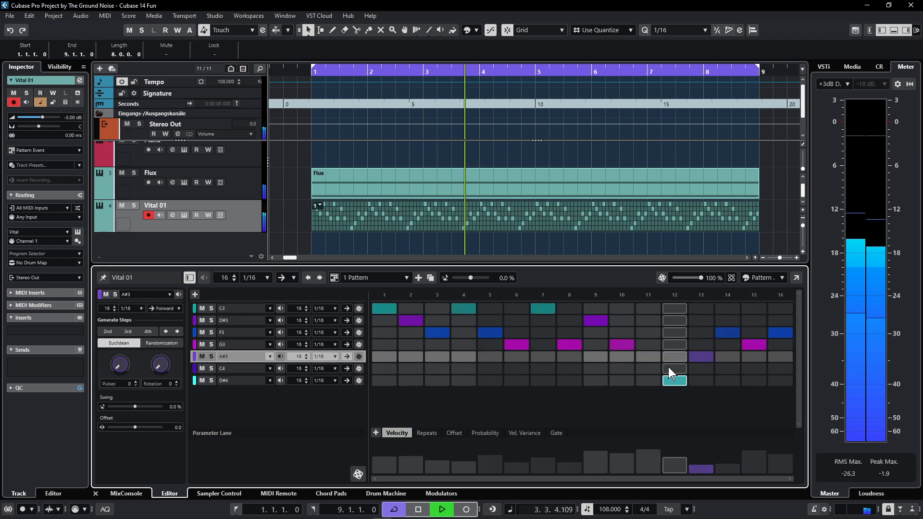
{"action": "left_click", "coordinate": [673, 367]}
{"action": "left_click", "coordinate": [643, 358]}
{"action": "left_click", "coordinate": [668, 377]}
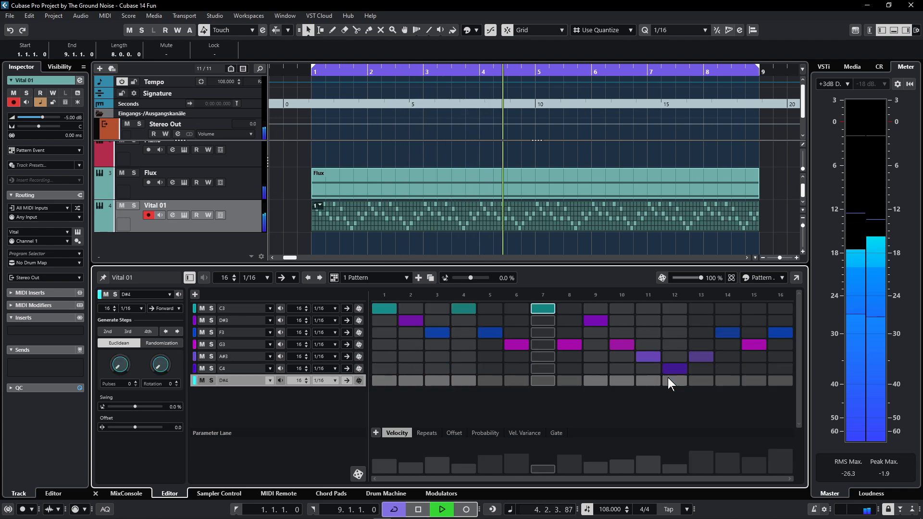
{"action": "left_click", "coordinate": [701, 347]}
{"action": "left_click", "coordinate": [701, 356]}
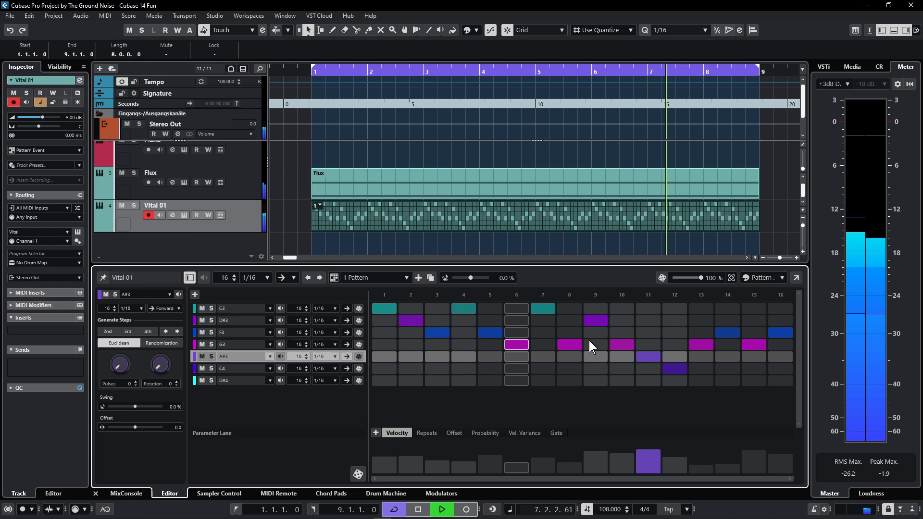
{"action": "left_click", "coordinate": [701, 357]}
{"action": "left_click", "coordinate": [702, 345]}
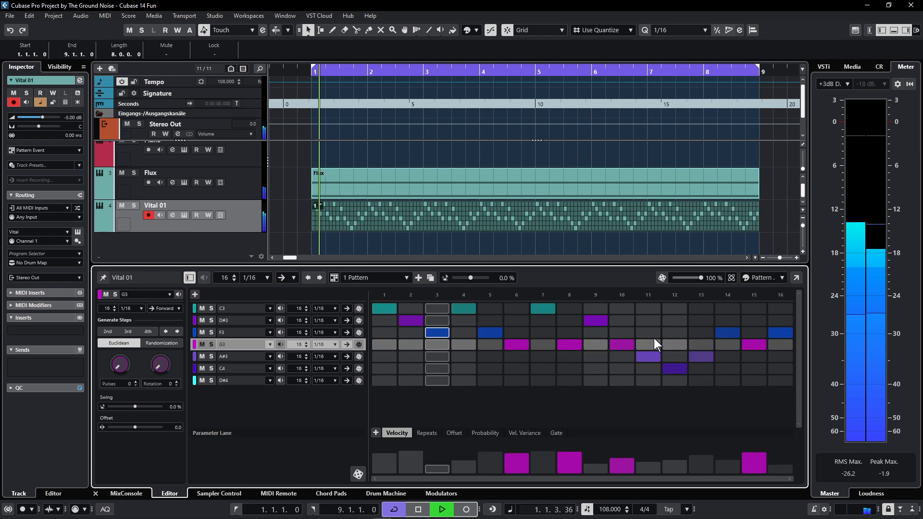
{"action": "key", "text": "space"}
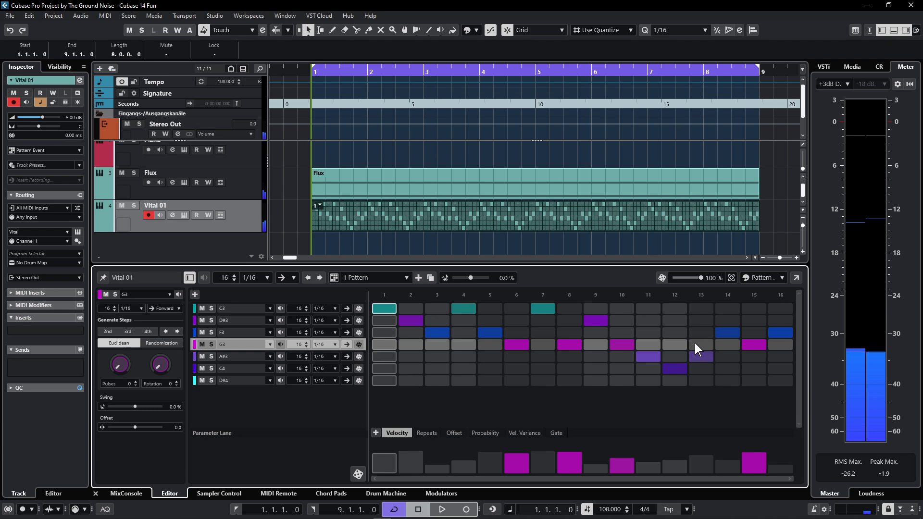
{"action": "left_click", "coordinate": [431, 279]}
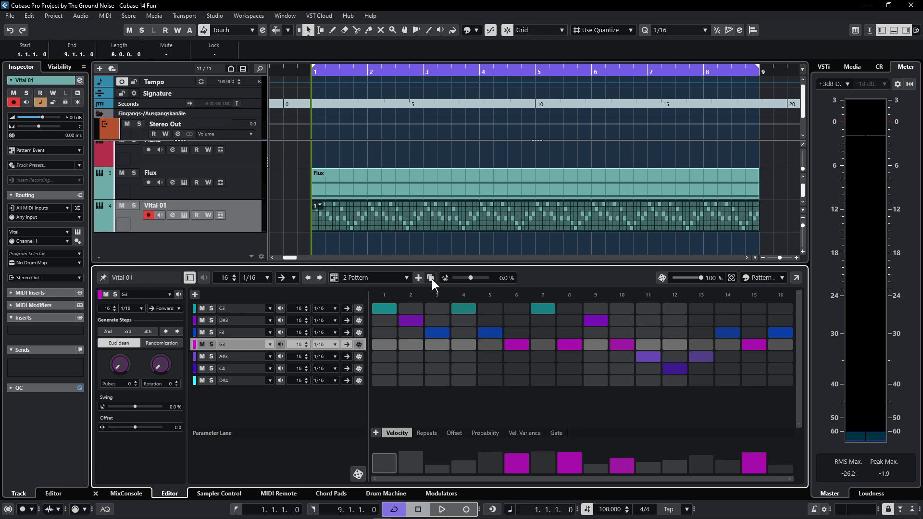
- Replace A#3 with G3 at step 13 of pattern 2 and trim the Vital 01 event to one bar
{"action": "left_click", "coordinate": [700, 345]}
{"action": "left_click", "coordinate": [705, 356]}
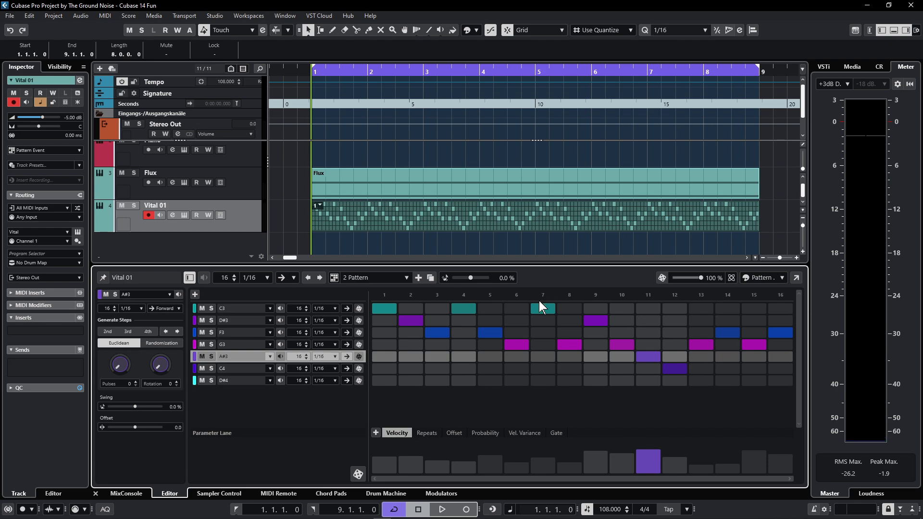
{"action": "key", "text": "space"}
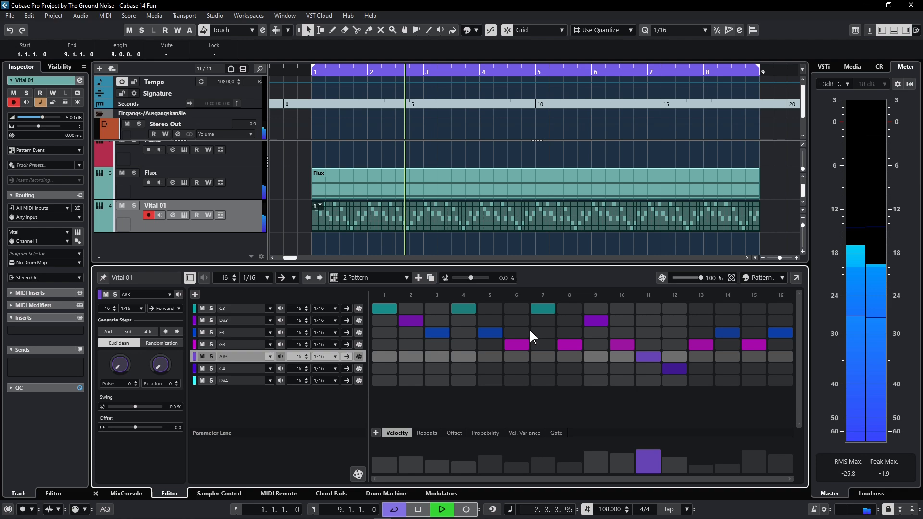
{"action": "key", "text": "space"}
{"action": "left_click_drag", "start_coordinate": [757, 226], "coordinate": [376, 218]}
- Set the bar-2 event to play pattern 2 and audition both patterns
{"action": "left_click", "coordinate": [374, 206]}
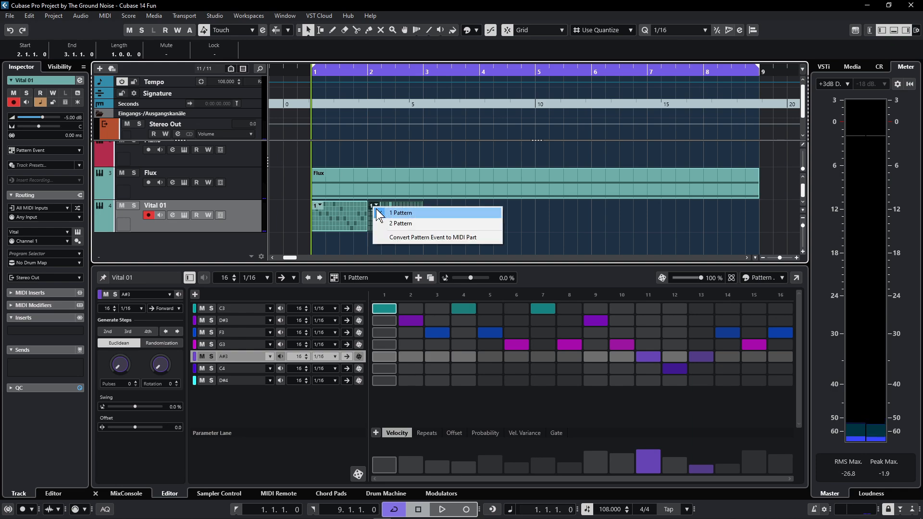
{"action": "left_click", "coordinate": [401, 223]}
{"action": "key", "text": "space"}
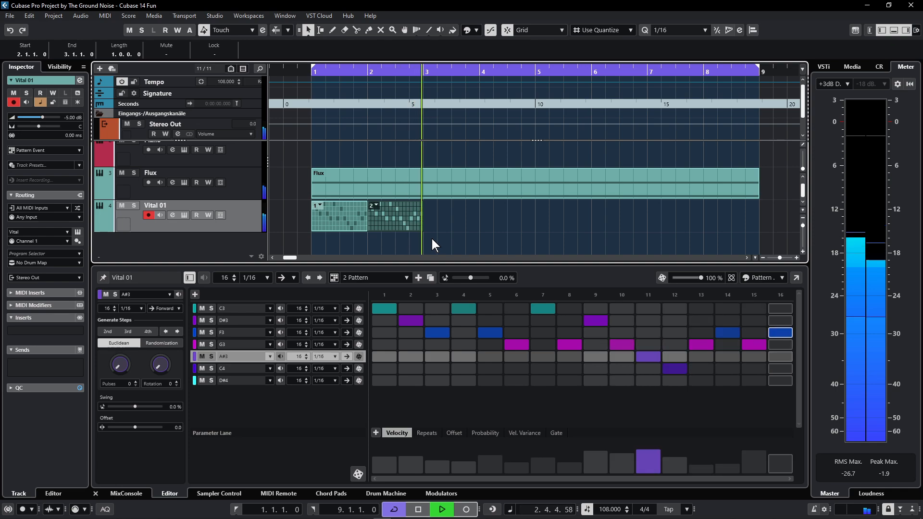
{"action": "key", "text": "space"}
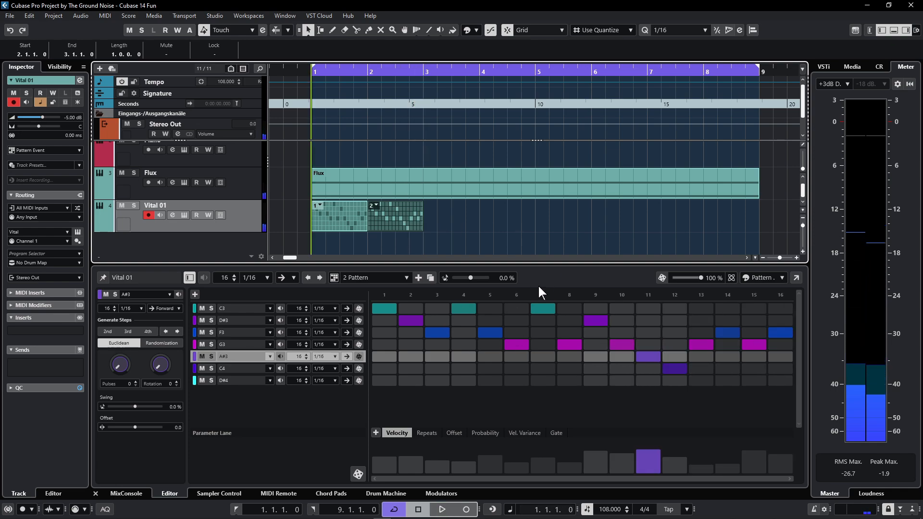
- Copy the pattern 1 and pattern 2 events to bars 3 and 4, then duplicate pattern 2 as a third pattern
{"action": "left_click", "coordinate": [342, 217]}
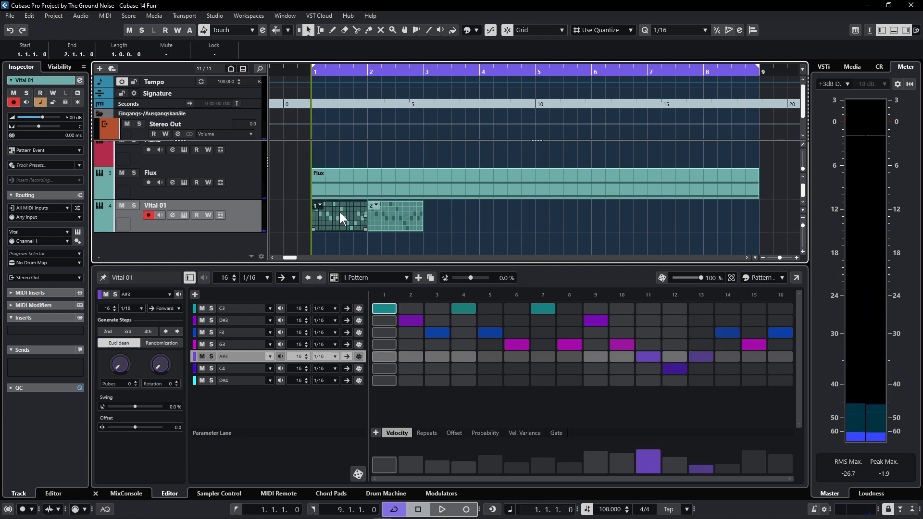
{"action": "left_click_drag", "start_coordinate": [339, 212], "coordinate": [452, 212]}
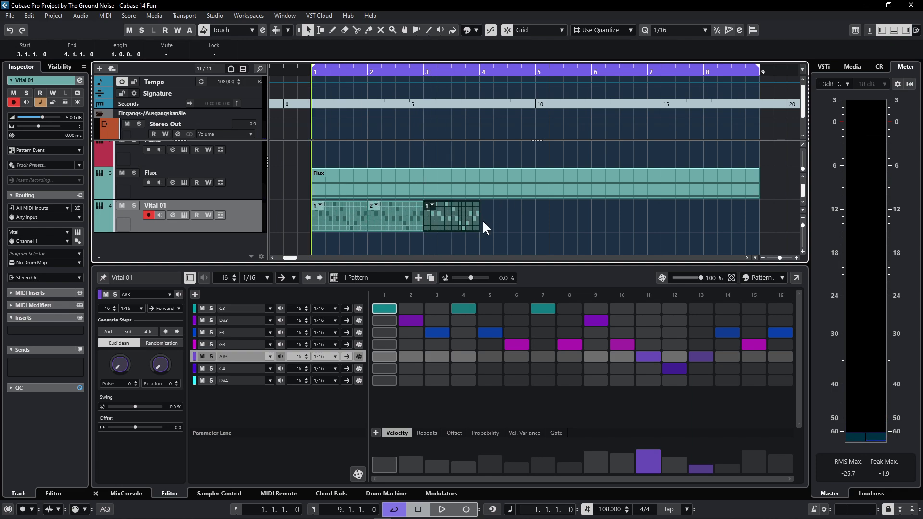
{"action": "left_click_drag", "start_coordinate": [394, 215], "coordinate": [501, 215]}
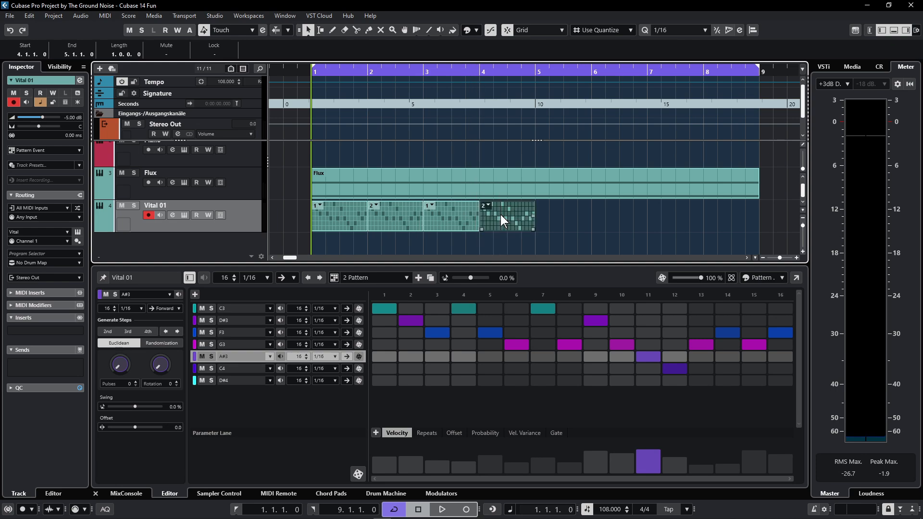
{"action": "left_click", "coordinate": [427, 278]}
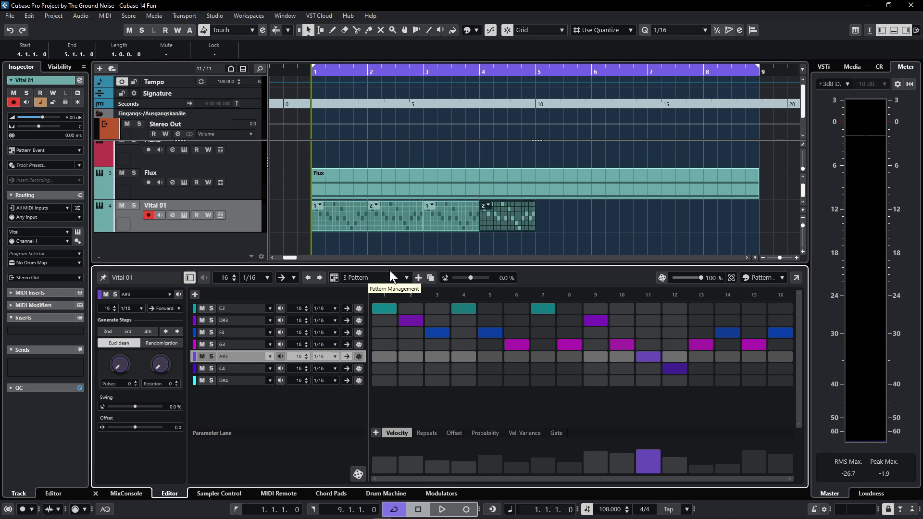
- Make the bar-4 event play pattern 3 and replace D#3 with A#3 at step 9
{"action": "left_click", "coordinate": [487, 205]}
{"action": "left_click", "coordinate": [498, 232]}
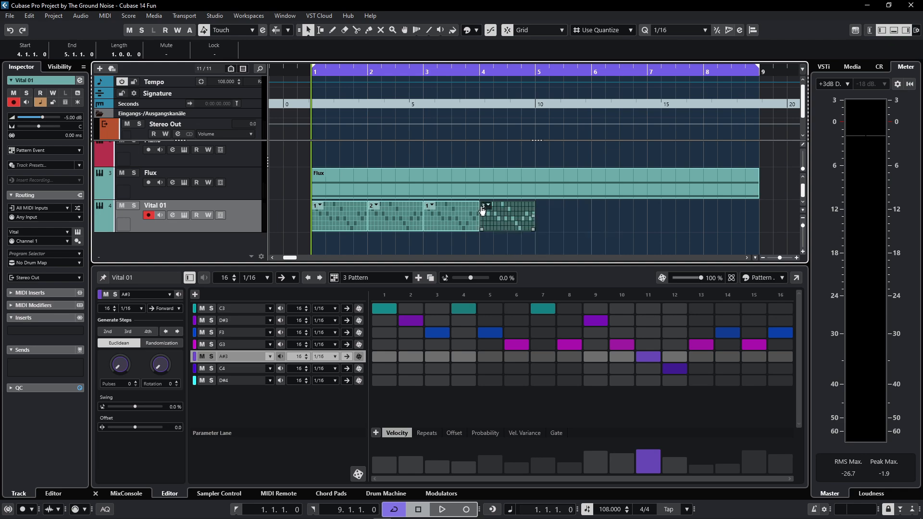
{"action": "left_click", "coordinate": [593, 356]}
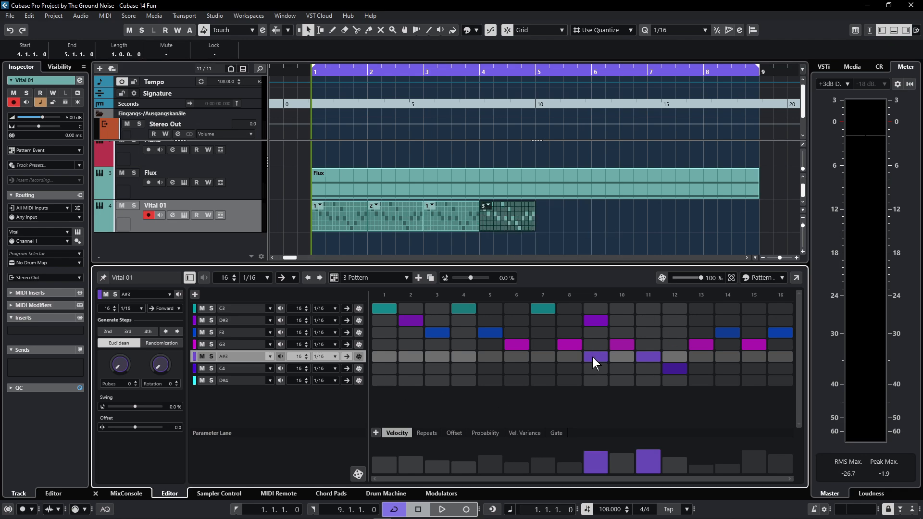
{"action": "left_click", "coordinate": [599, 321]}
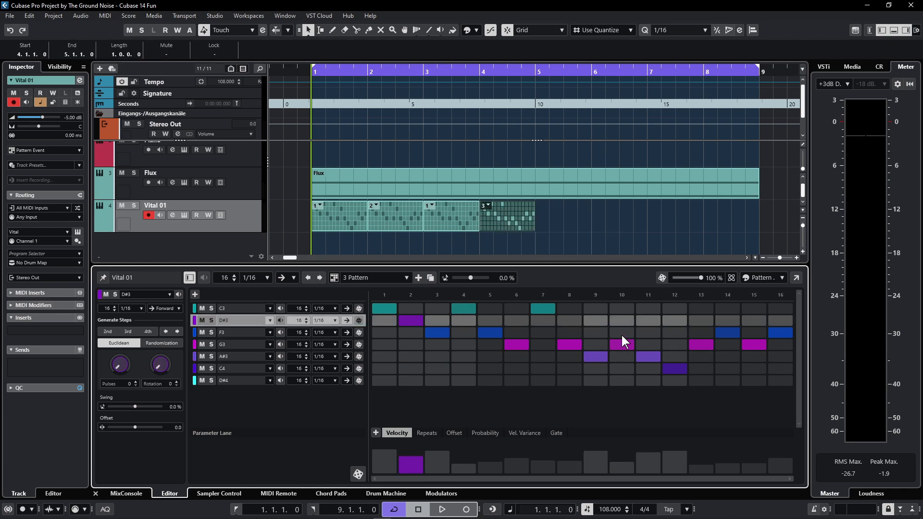
- Replace G3 with C3 at step 10 of pattern 3 and play back the four bars
{"action": "left_click", "coordinate": [622, 308]}
{"action": "left_click", "coordinate": [623, 345]}
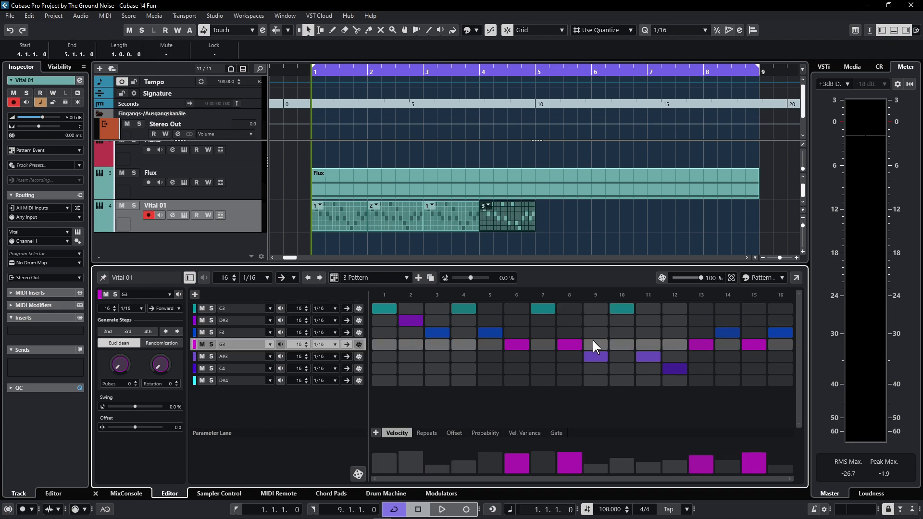
{"action": "key", "text": "space"}
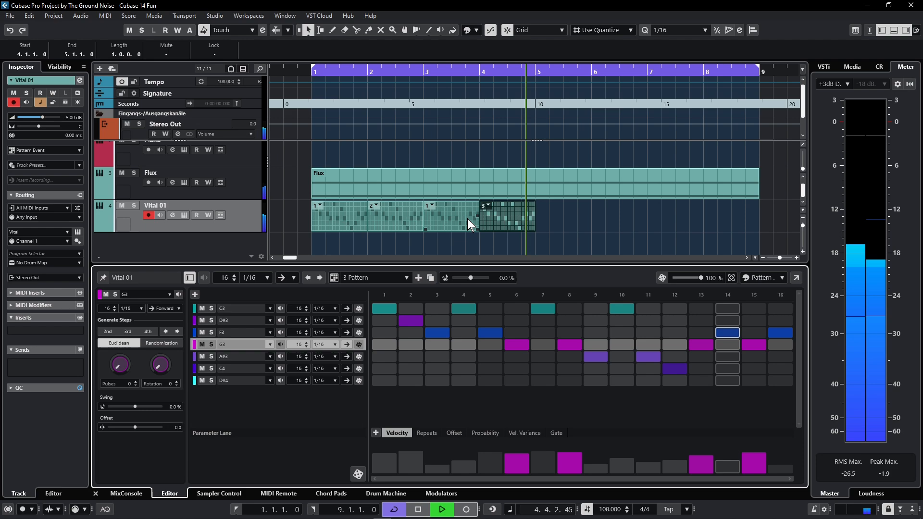
{"action": "key", "text": "space"}
- Duplicate the Vital 01 pattern events into bars 5–9 and set the project tempo to 80 BPM
{"action": "left_click_drag", "start_coordinate": [553, 220], "coordinate": [330, 216]}
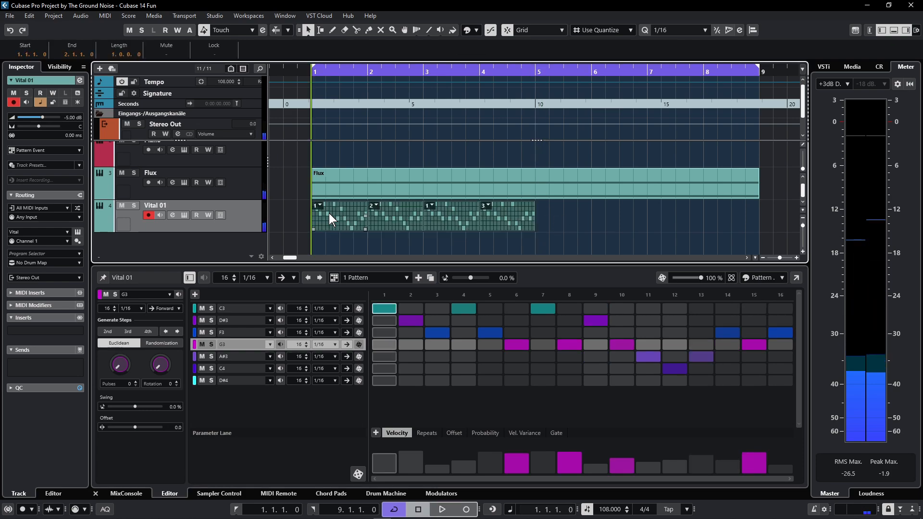
{"action": "key", "text": "ctrl+d"}
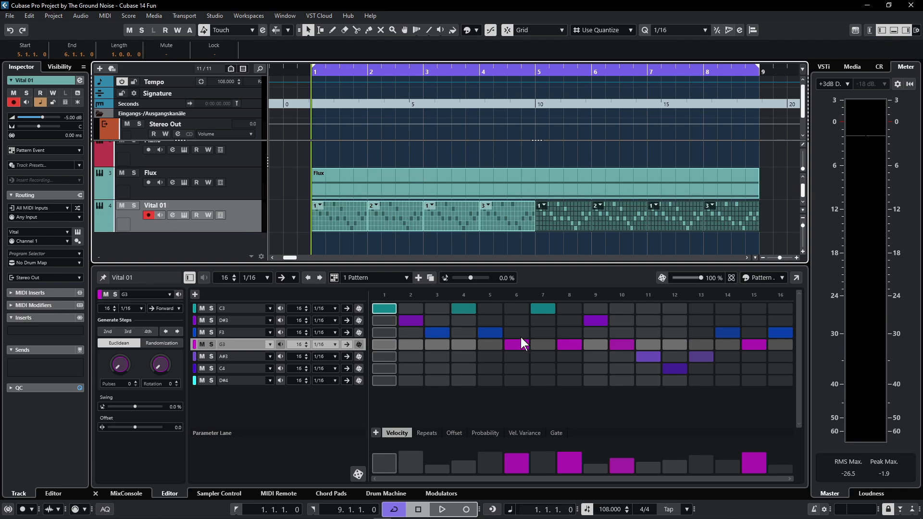
{"action": "double_click", "coordinate": [625, 510]}
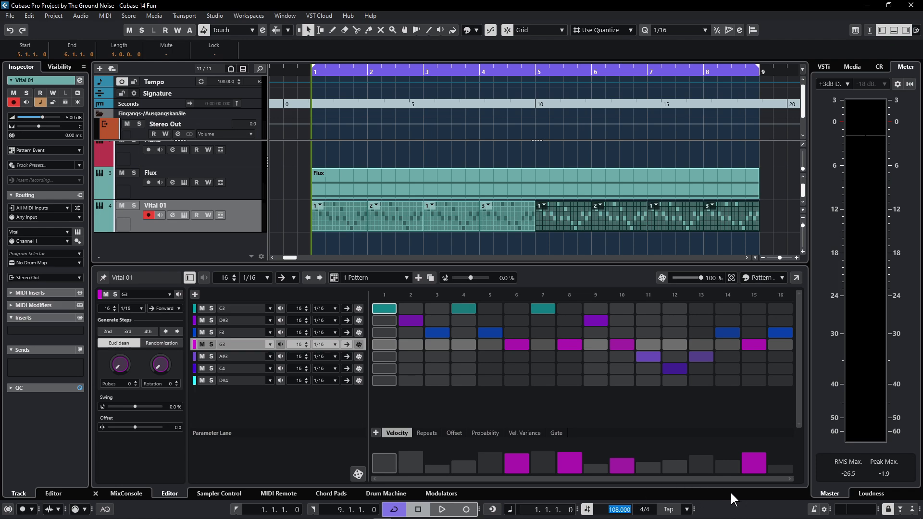
{"action": "type", "text": "80"}
{"action": "key", "text": "Return"}
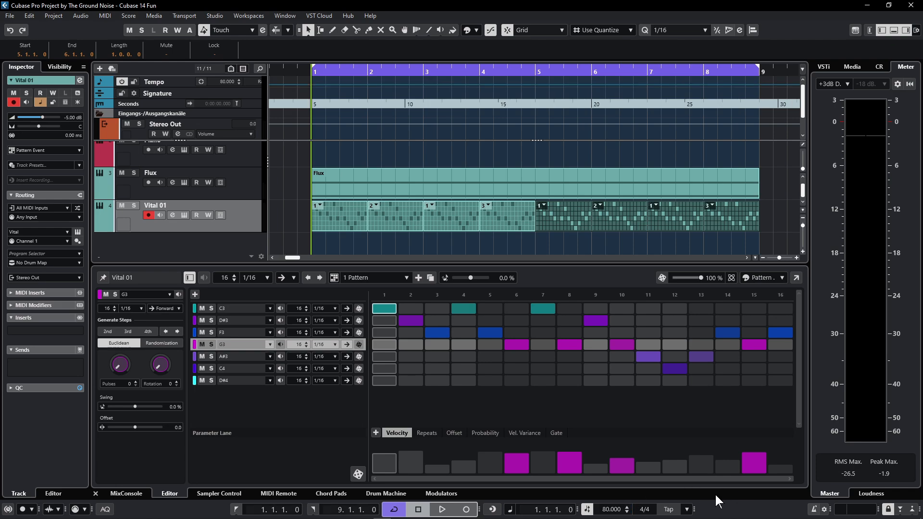
{"action": "key", "text": "space"}
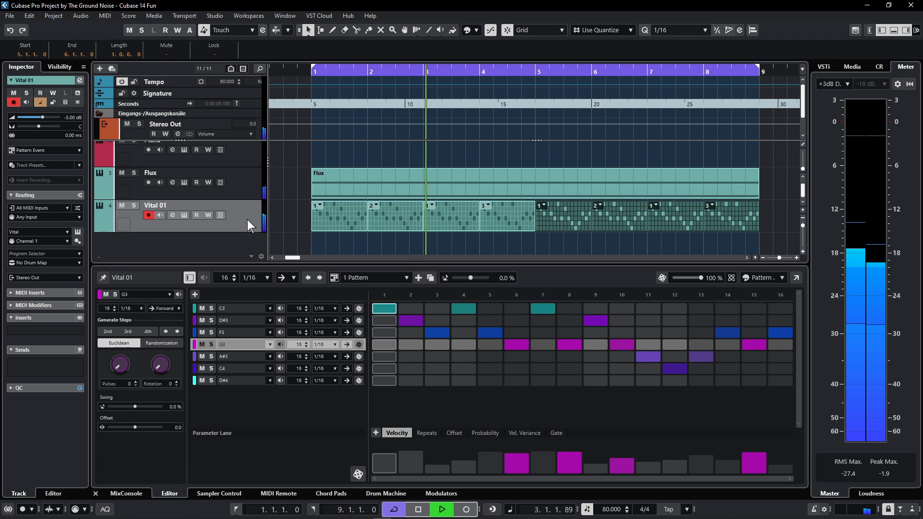
{"action": "key", "text": "space"}
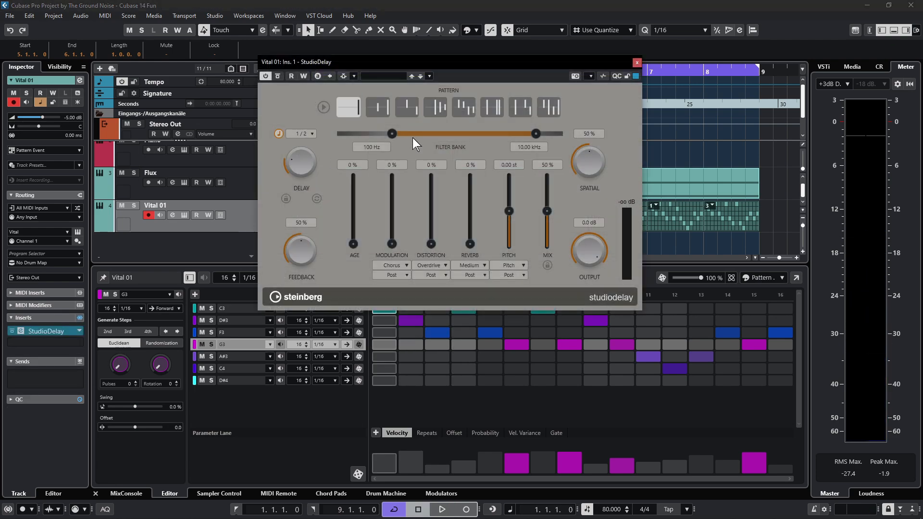
- Choose the fourth StudioDelay pattern and set the modulation to Flanger with a higher amount
{"action": "key", "text": "space"}
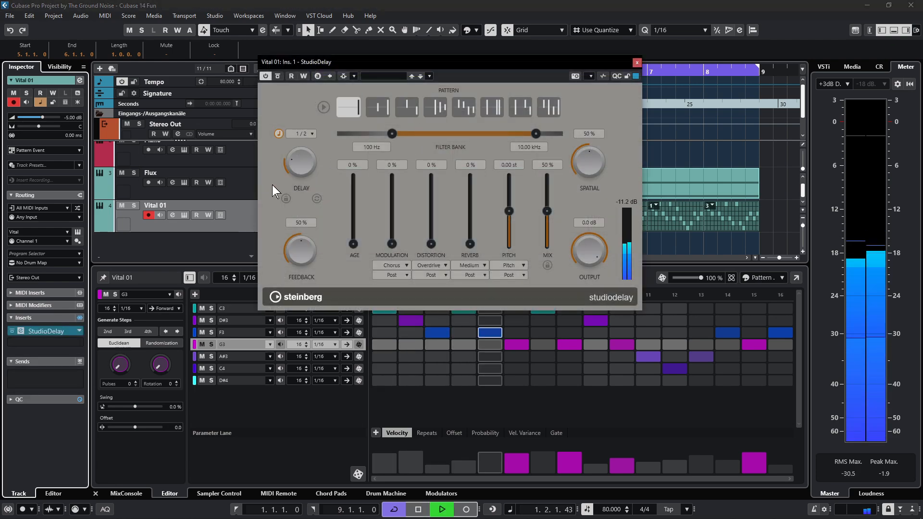
{"action": "left_click", "coordinate": [432, 110]}
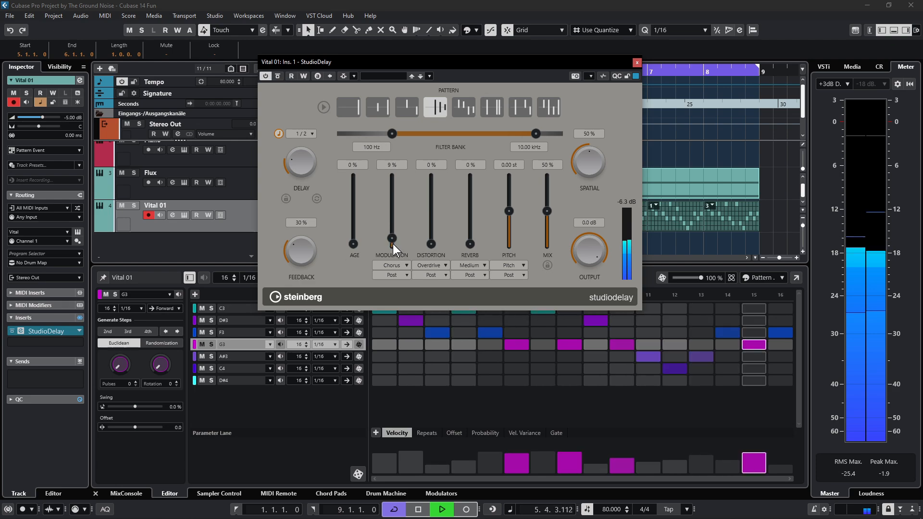
{"action": "left_click_drag", "start_coordinate": [394, 244], "coordinate": [397, 230]}
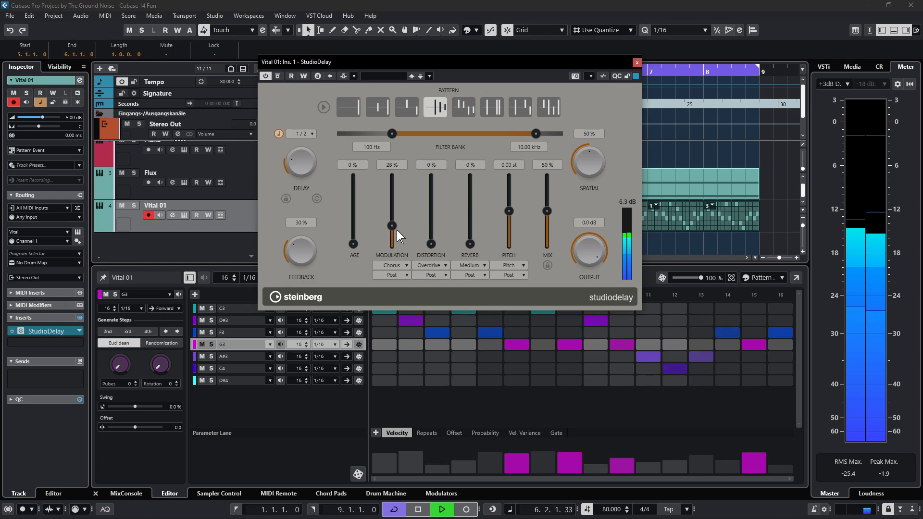
{"action": "left_click", "coordinate": [406, 265]}
{"action": "left_click", "coordinate": [398, 287]}
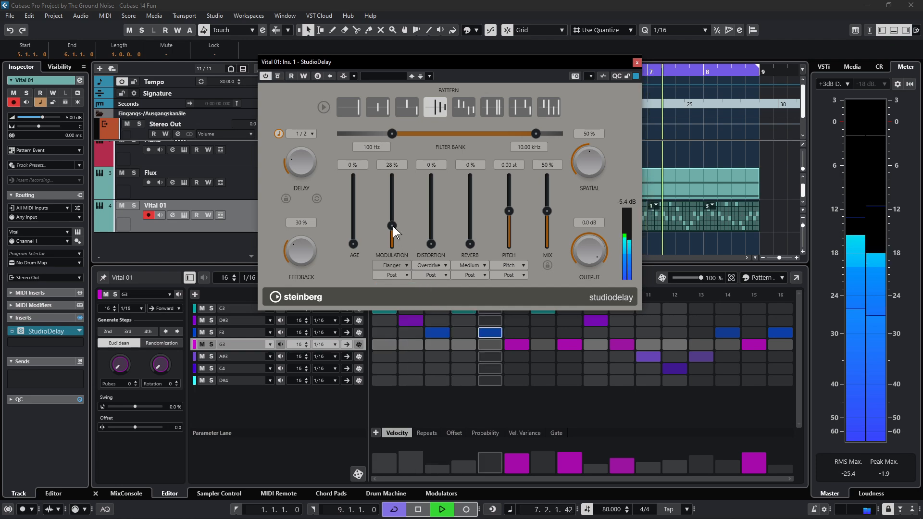
{"action": "left_click_drag", "start_coordinate": [392, 231], "coordinate": [396, 220]}
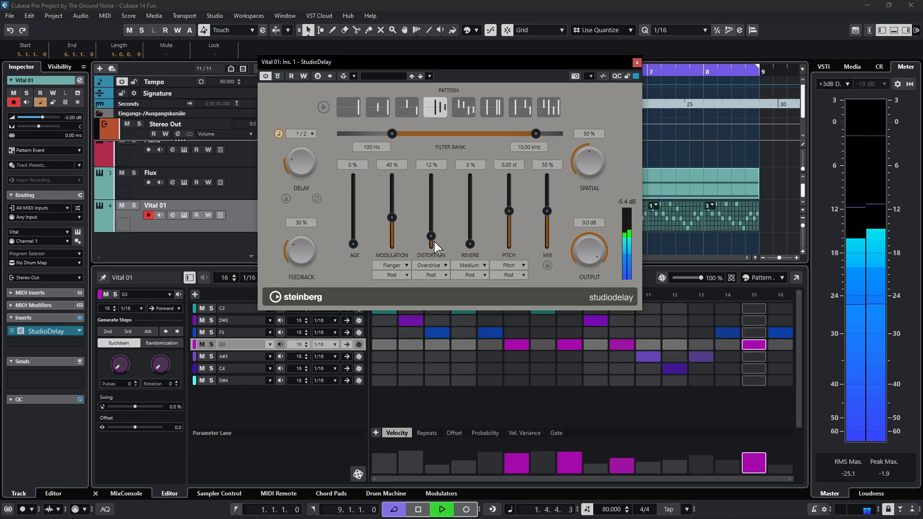
- Raise the StudioDelay mix to 25 %
{"action": "scroll", "coordinate": [434, 242], "scroll_direction": "up", "scroll_amount": 3}
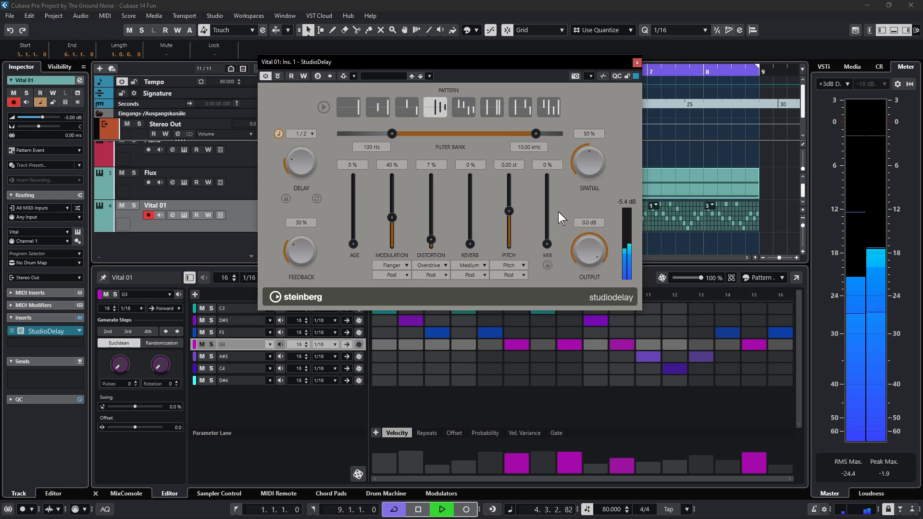
{"action": "left_click_drag", "start_coordinate": [547, 244], "coordinate": [553, 236]}
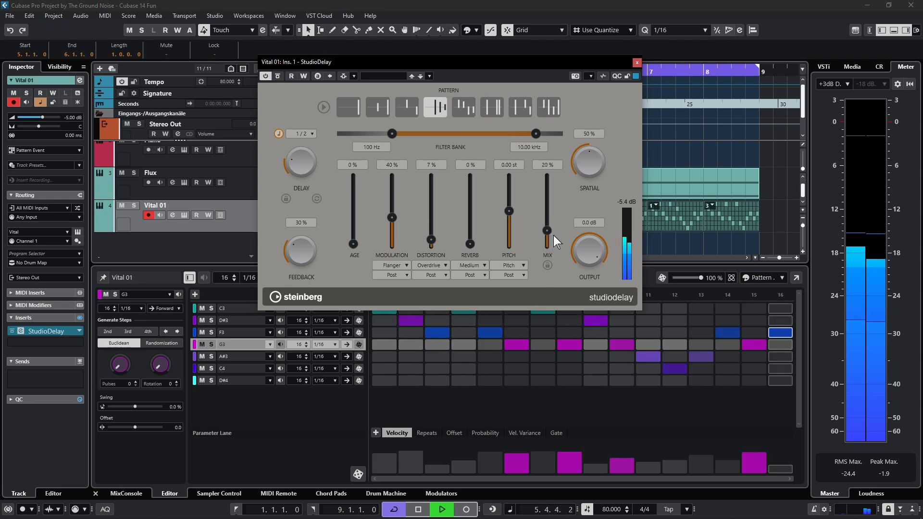
{"action": "left_click_drag", "start_coordinate": [553, 235], "coordinate": [555, 231]}
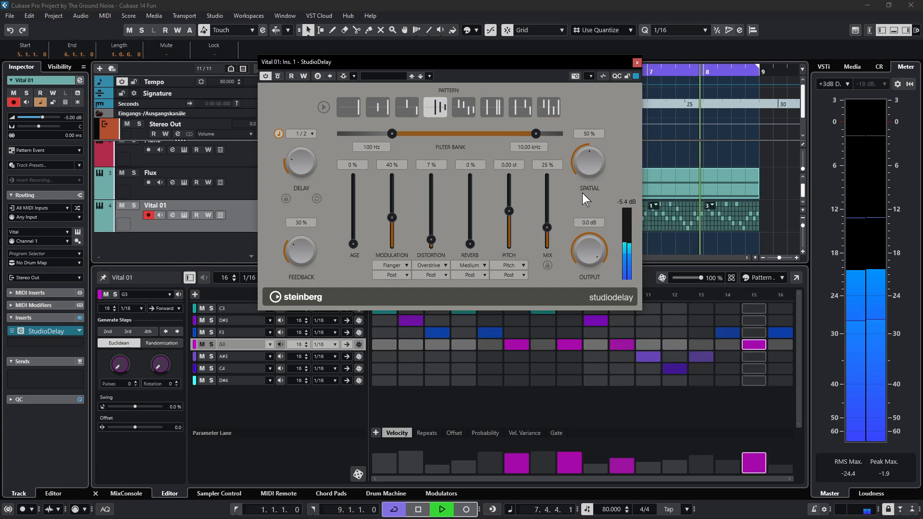
- Give the LFO modulator a sine waveform at rate 7
{"action": "left_click", "coordinate": [638, 62]}
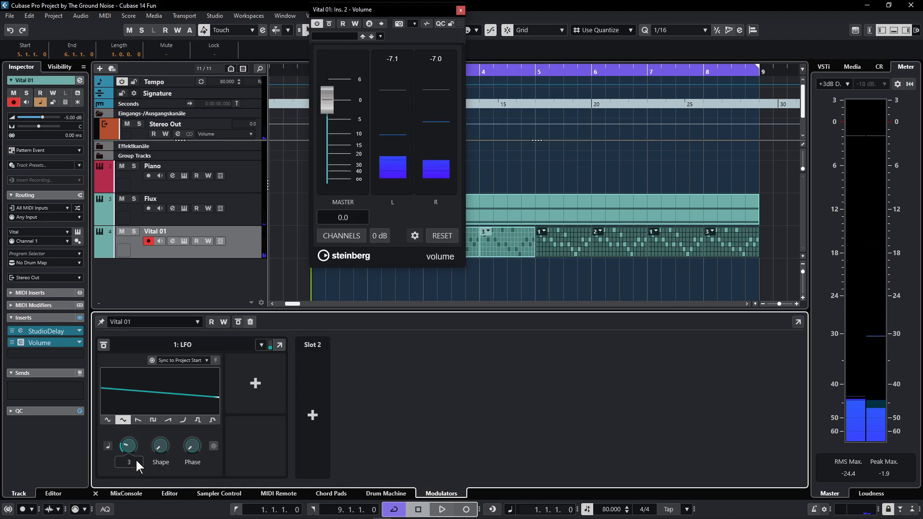
{"action": "left_click_drag", "start_coordinate": [136, 463], "coordinate": [140, 454]}
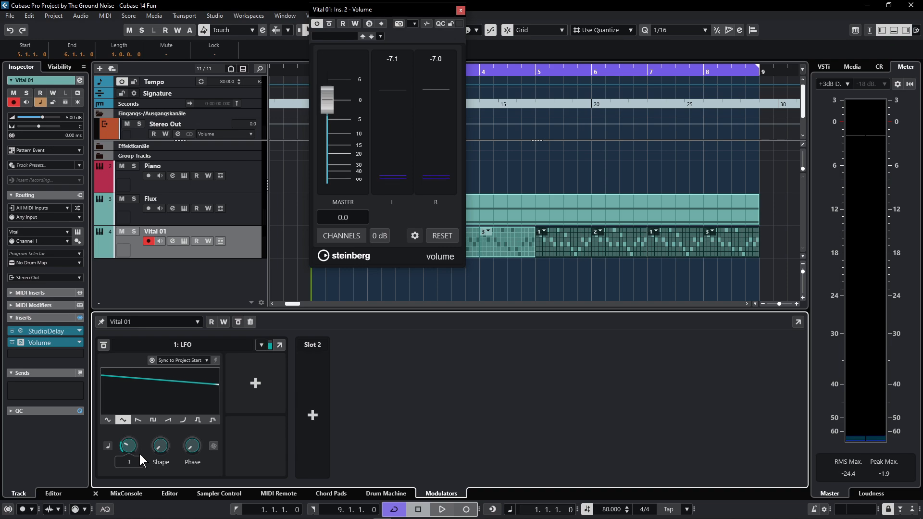
{"action": "left_click", "coordinate": [109, 421]}
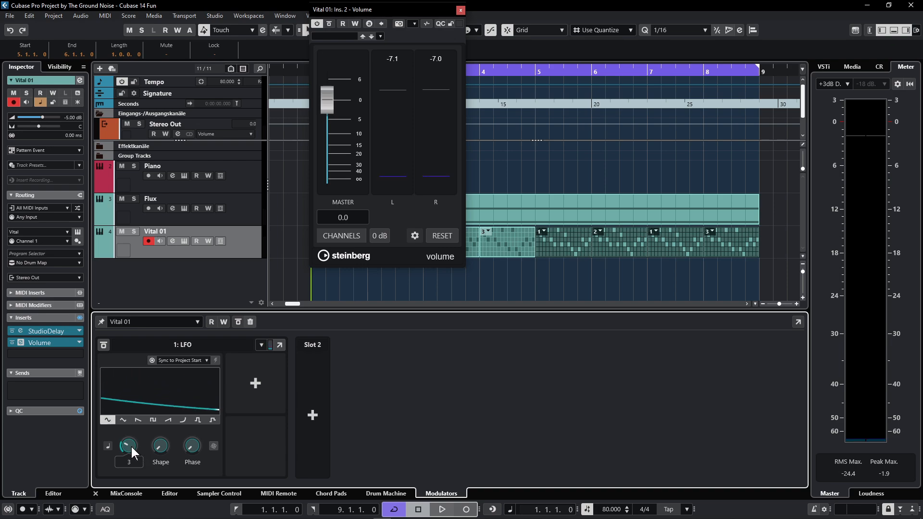
{"action": "left_click_drag", "start_coordinate": [133, 454], "coordinate": [126, 485]}
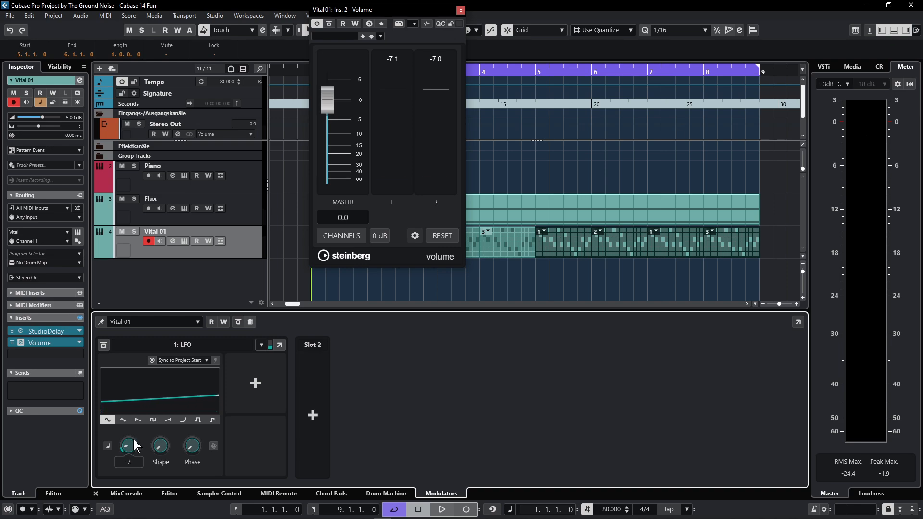
- Route the LFO to the Volume plugin's master gain at 33 % depth with inverted polarity
{"action": "left_click", "coordinate": [255, 393]}
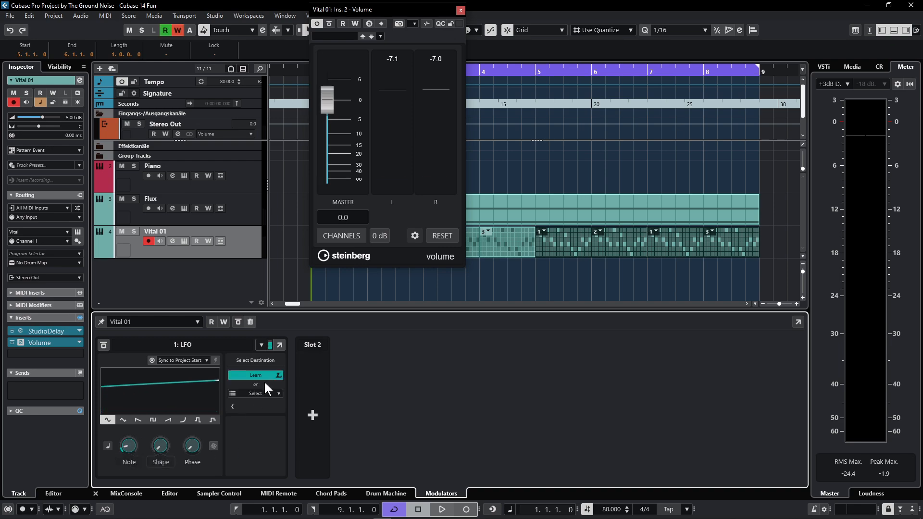
{"action": "left_click", "coordinate": [330, 107]}
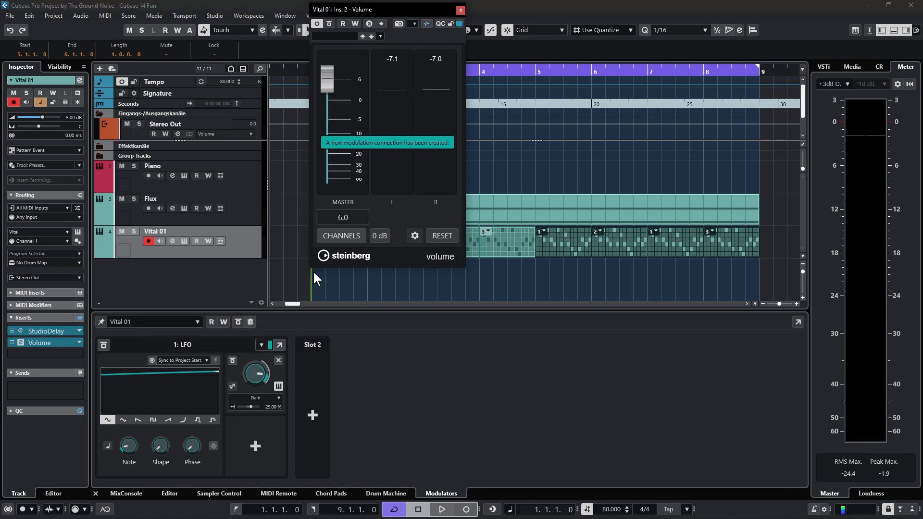
{"action": "left_click", "coordinate": [232, 388]}
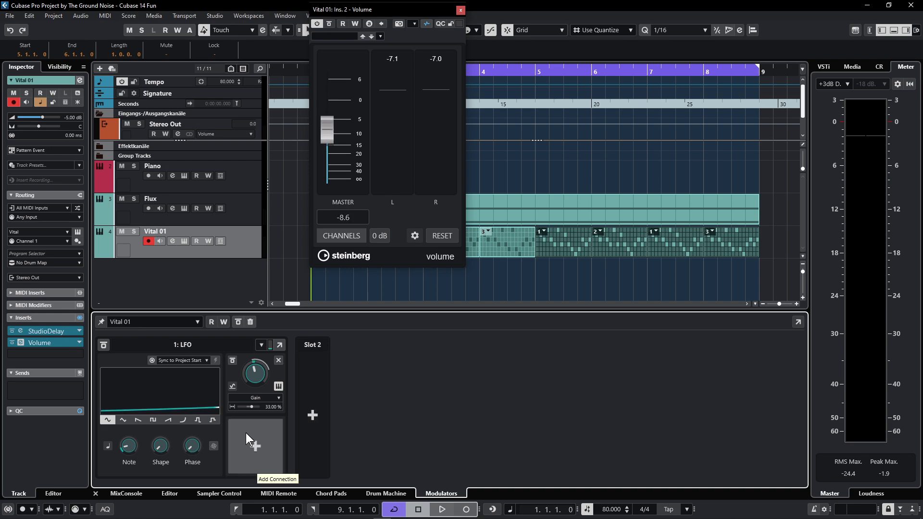
- Set the Vital 01 track volume to -7 dB while the project plays
{"action": "key", "text": "space"}
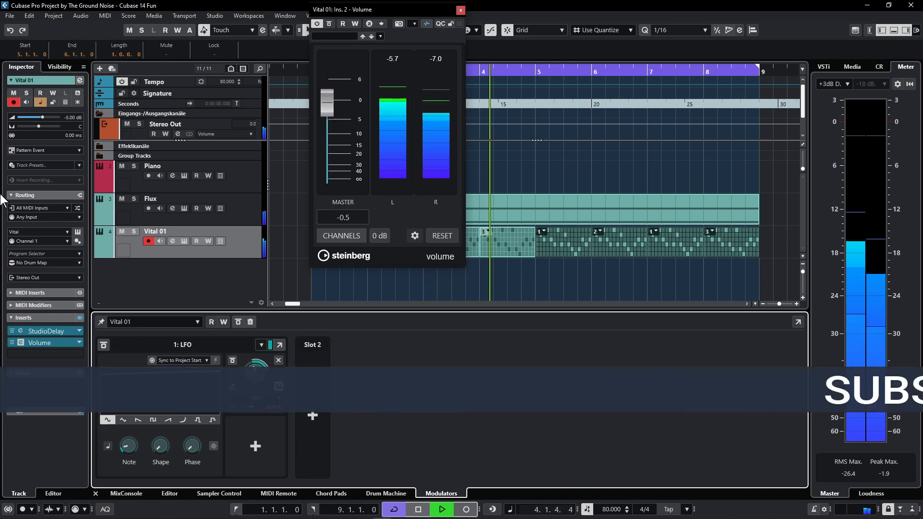
{"action": "left_click", "coordinate": [42, 116]}
{"action": "left_click_drag", "start_coordinate": [42, 117], "coordinate": [40, 118]}
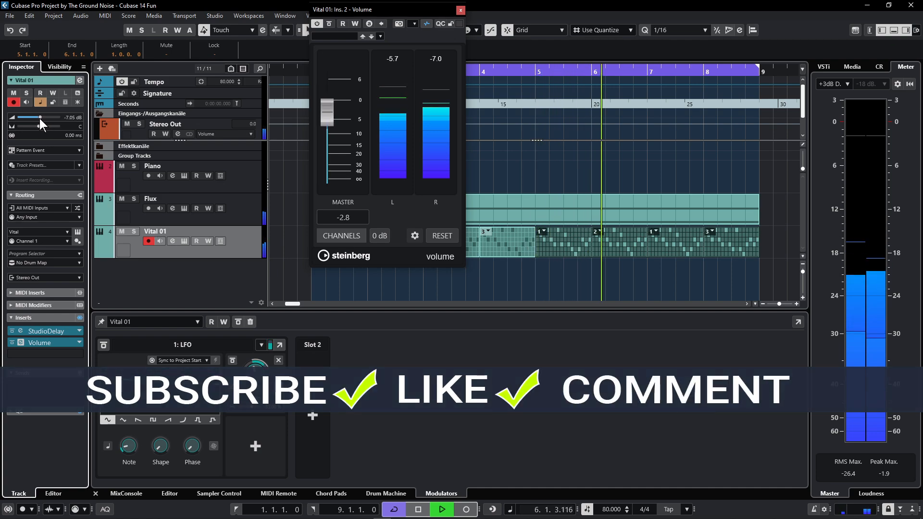
{"action": "double_click", "coordinate": [65, 119]}
{"action": "type", "text": "-7"}
{"action": "key", "text": "Return"}
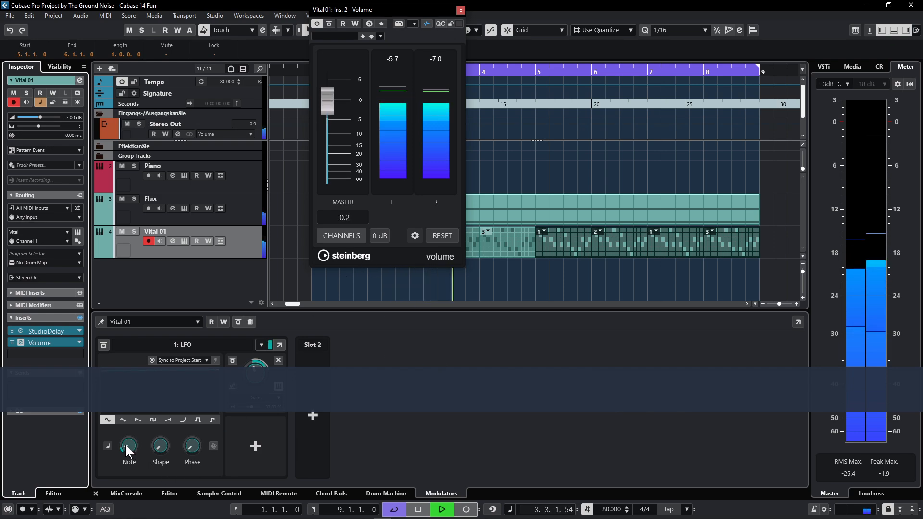
- Set the LFO rate to 6 and stop playback
{"action": "mouse_move", "coordinate": [129, 447]}
{"action": "scroll", "coordinate": [128, 447], "scroll_direction": "up", "scroll_amount": 1}
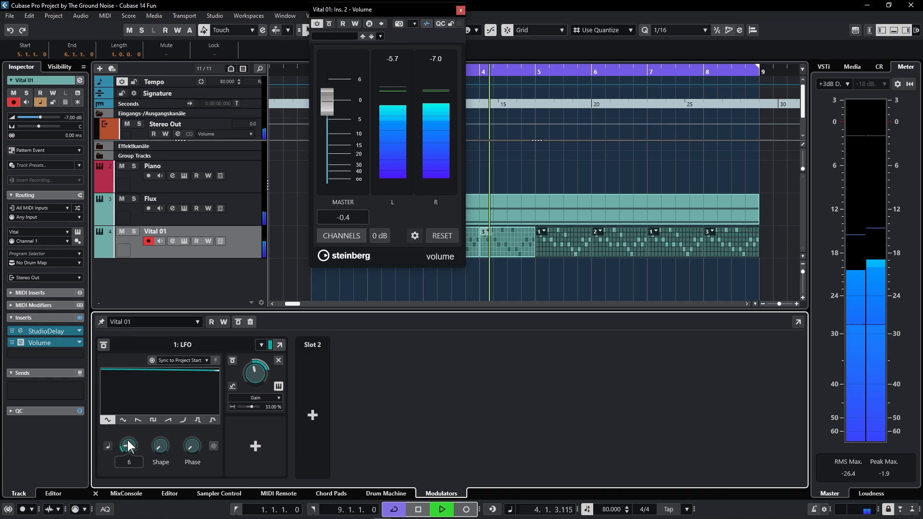
{"action": "key", "text": "space"}
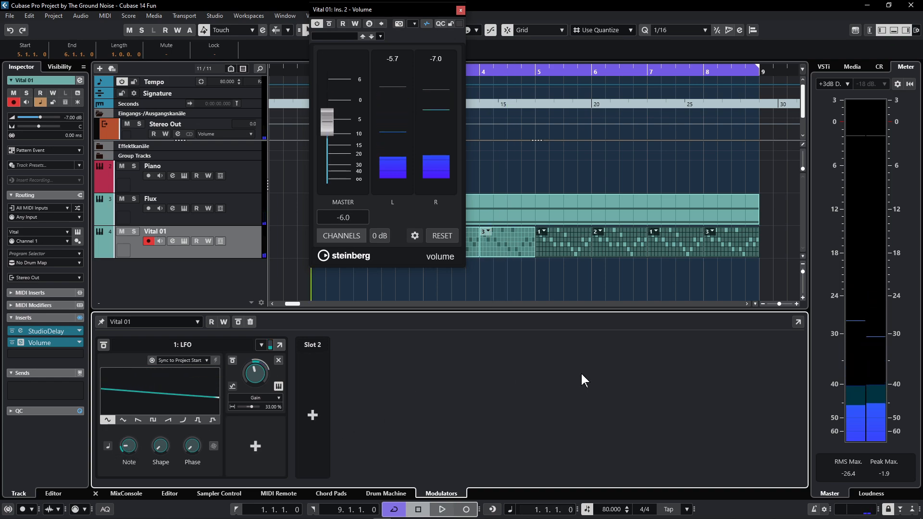
- In Vital, route Random 1 to Filter 1 cutoff with Sample & Hold style
{"action": "left_click", "coordinate": [461, 9]}
{"action": "left_click", "coordinate": [185, 239]}
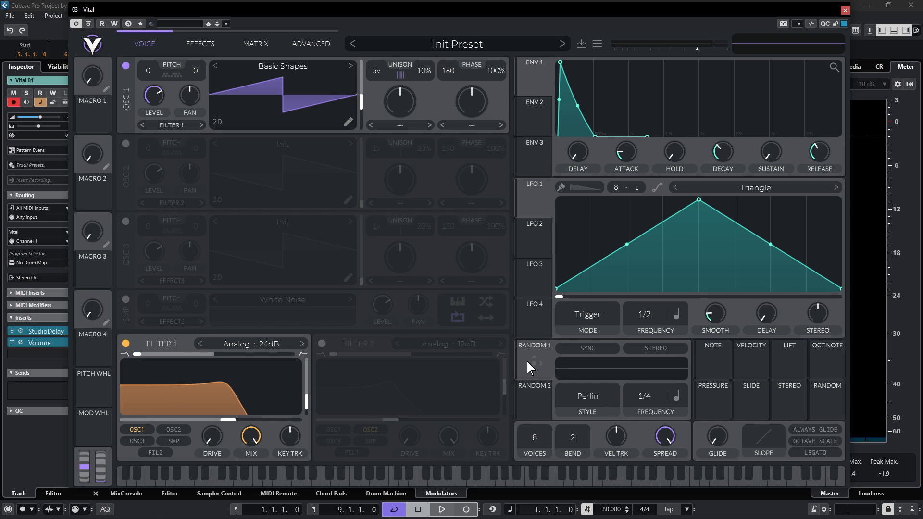
{"action": "left_click_drag", "start_coordinate": [534, 363], "coordinate": [211, 406]}
{"action": "left_click", "coordinate": [585, 393]}
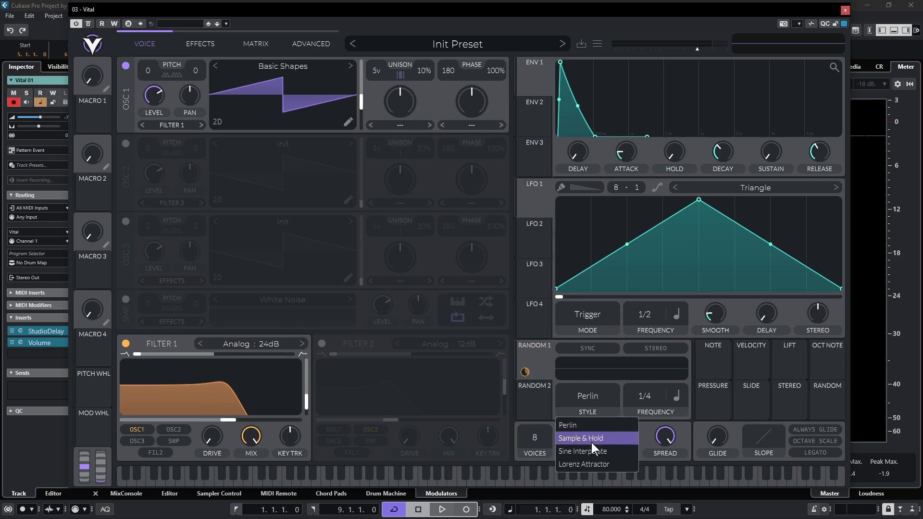
{"action": "left_click", "coordinate": [593, 438]}
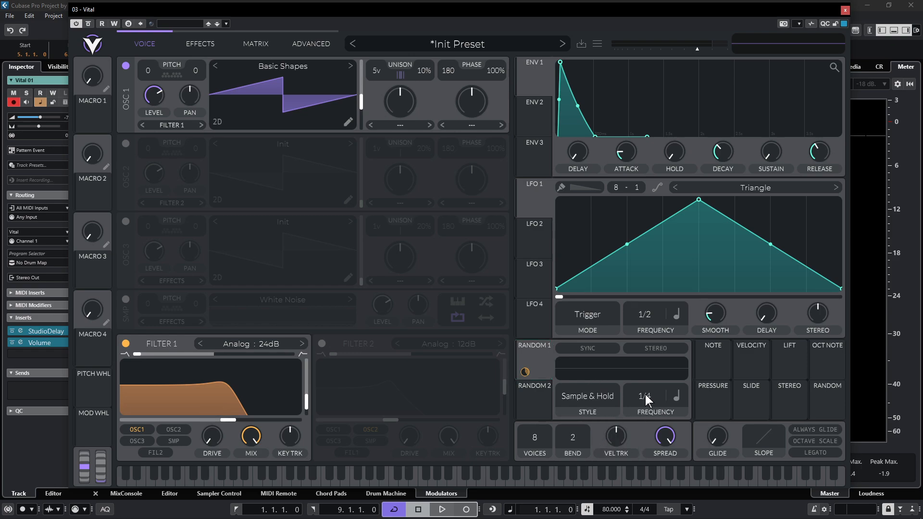
- Switch Random 1 to stereo output during playback, then close the Vital window
{"action": "key", "text": "space"}
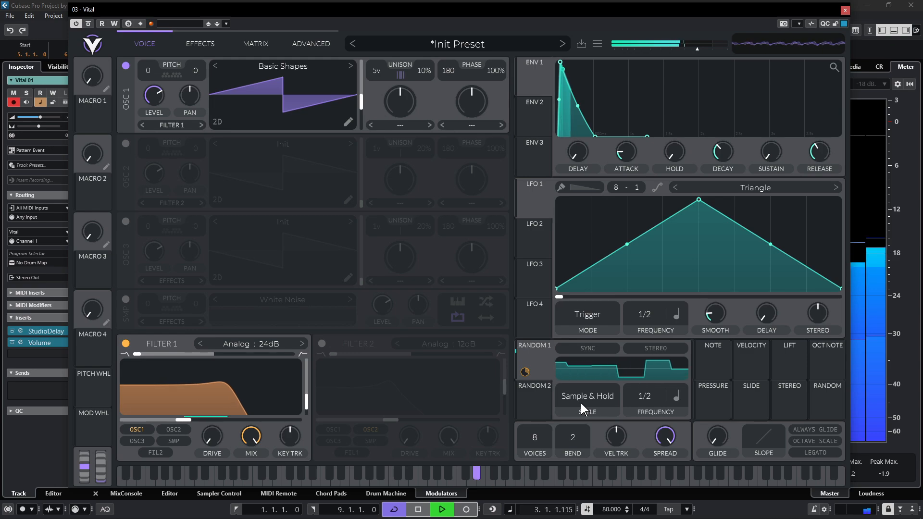
{"action": "left_click", "coordinate": [673, 348]}
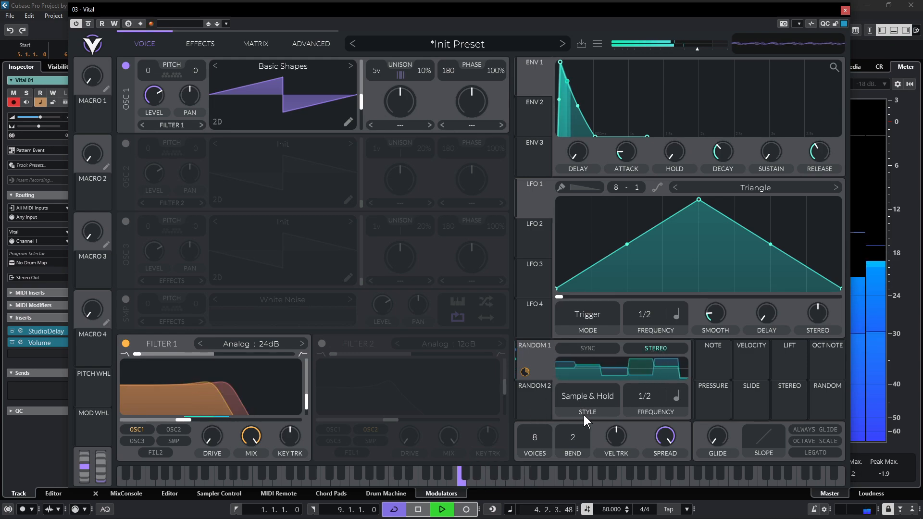
{"action": "left_click", "coordinate": [667, 349]}
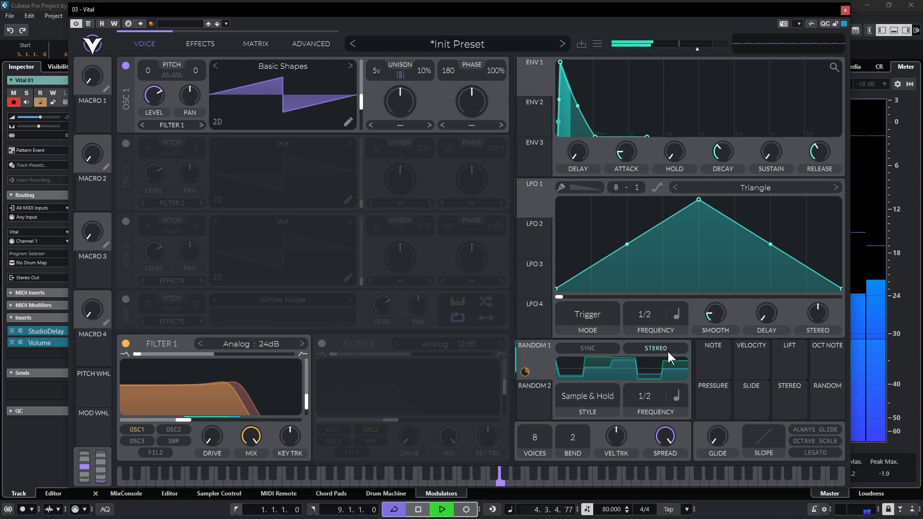
{"action": "left_click", "coordinate": [639, 348]}
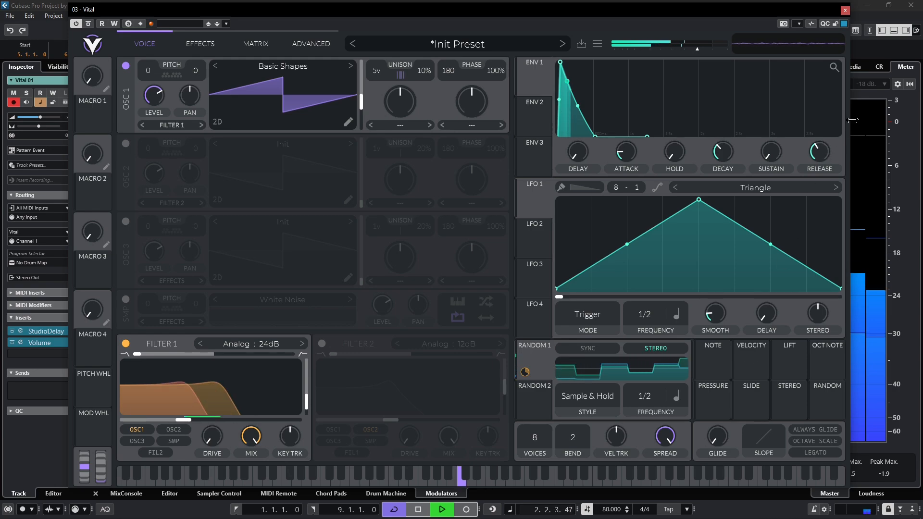
{"action": "left_click", "coordinate": [846, 11]}
- Add a Drum track with the Minimal Materials kit and a pattern event over bars 1–9
{"action": "key", "text": "space"}
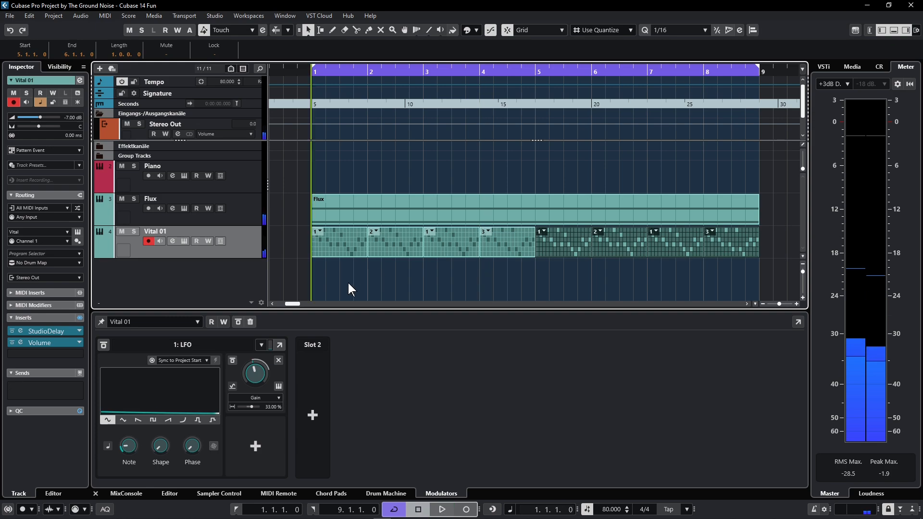
{"action": "right_click", "coordinate": [260, 240]}
{"action": "mouse_move", "coordinate": [336, 256]}
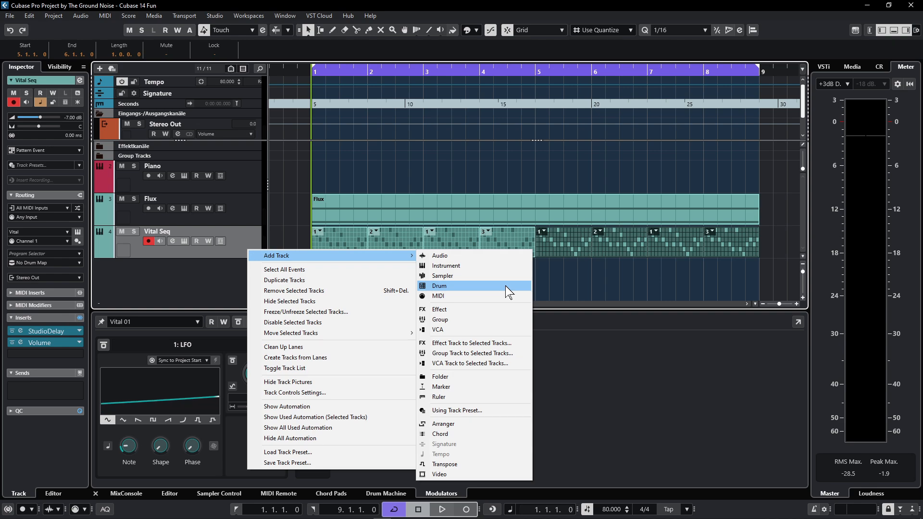
{"action": "left_click", "coordinate": [506, 285]}
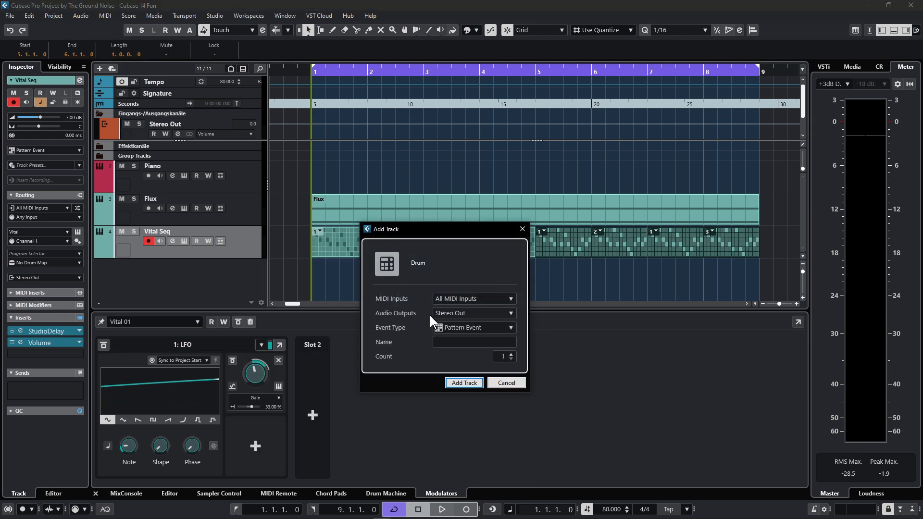
{"action": "left_click", "coordinate": [451, 382]}
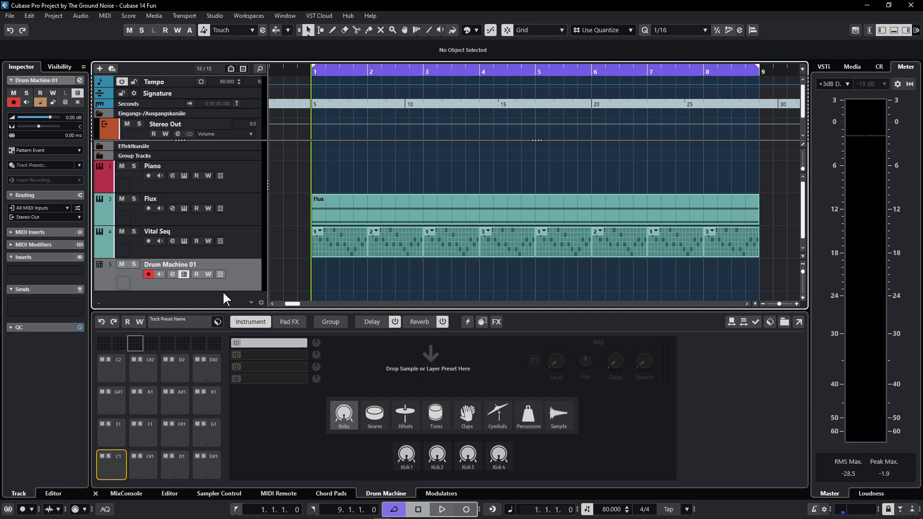
{"action": "left_click", "coordinate": [203, 324]}
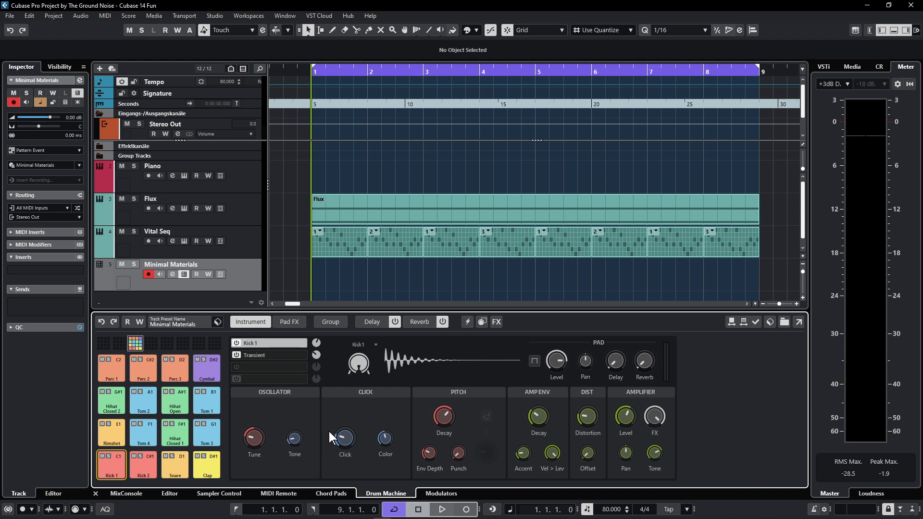
{"action": "double_click", "coordinate": [330, 285]}
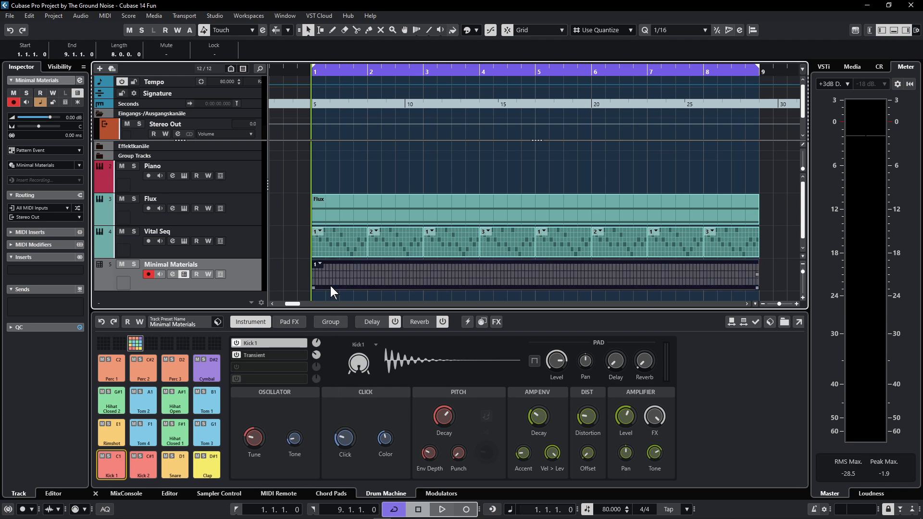
- Open the drum pattern in the editor, randomize its steps and start playback
{"action": "double_click", "coordinate": [394, 274]}
{"action": "left_click", "coordinate": [664, 280]}
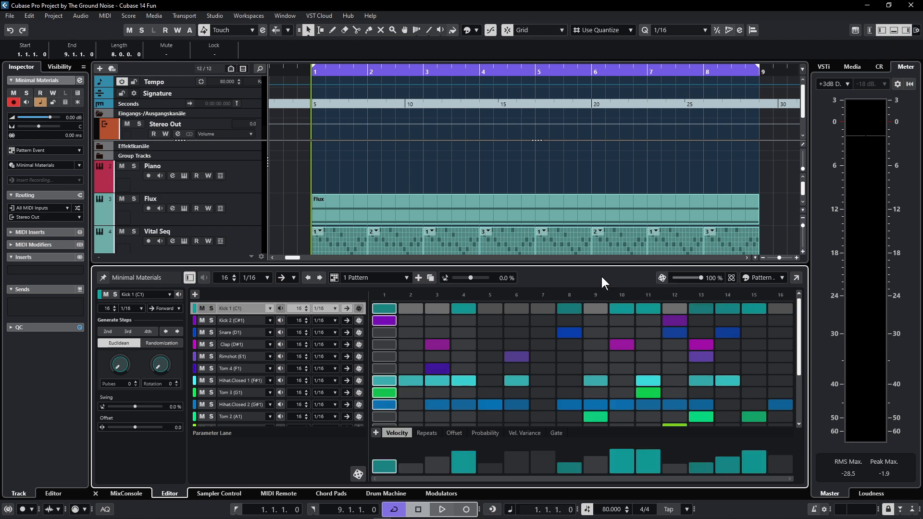
{"action": "key", "text": "space"}
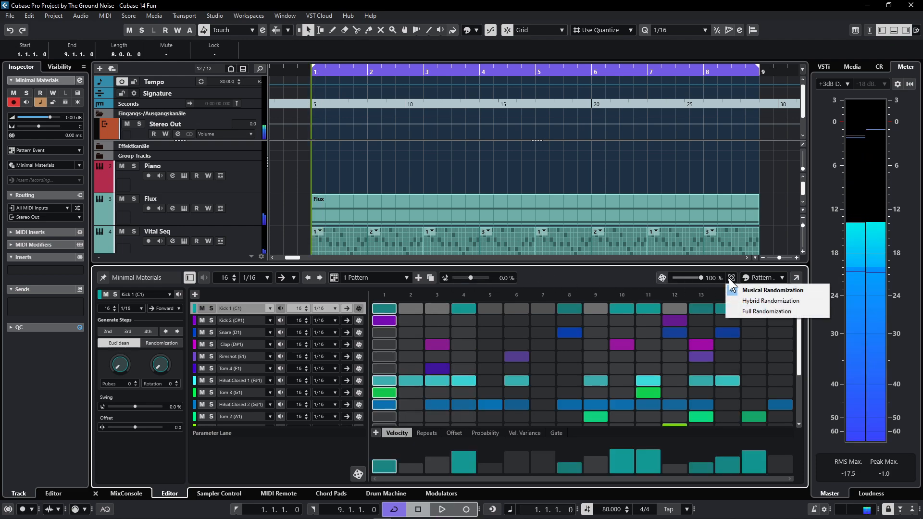
{"action": "key", "text": "space"}
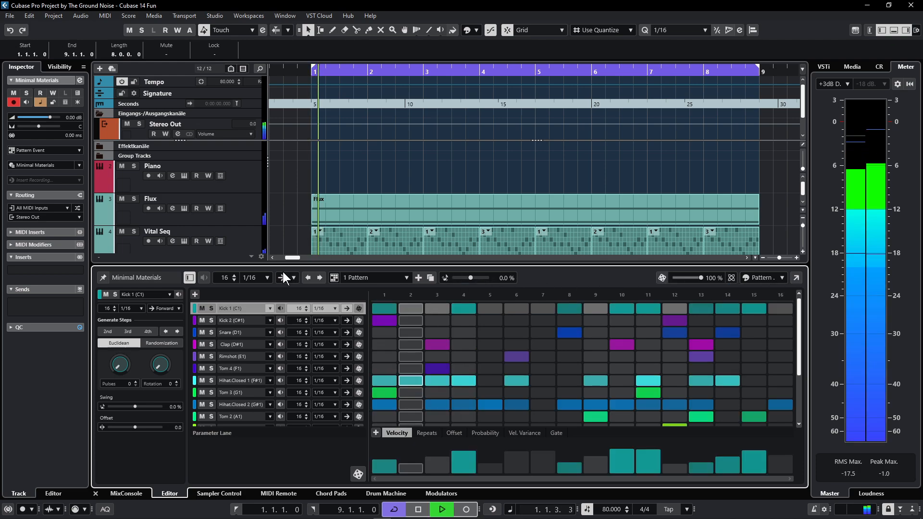
- Generate several more random drum patterns with the dice
{"action": "left_click", "coordinate": [661, 278]}
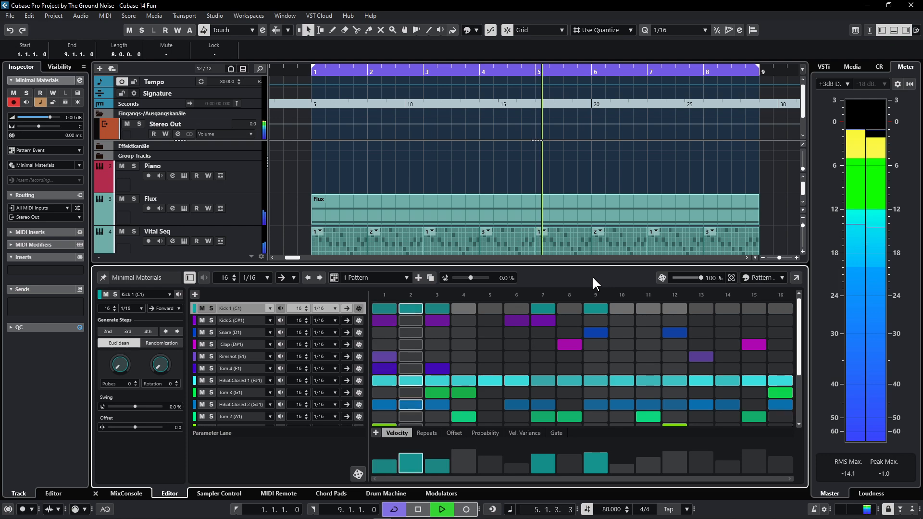
{"action": "left_click", "coordinate": [662, 279]}
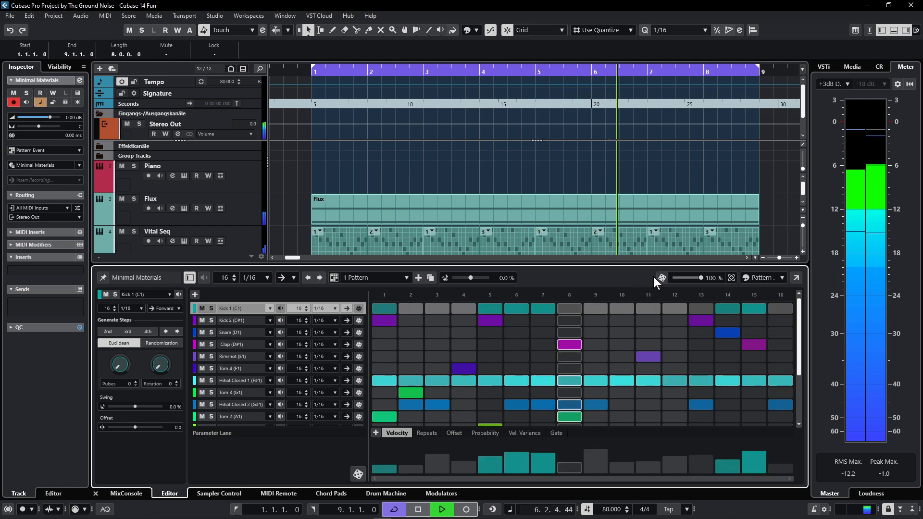
{"action": "left_click", "coordinate": [661, 277]}
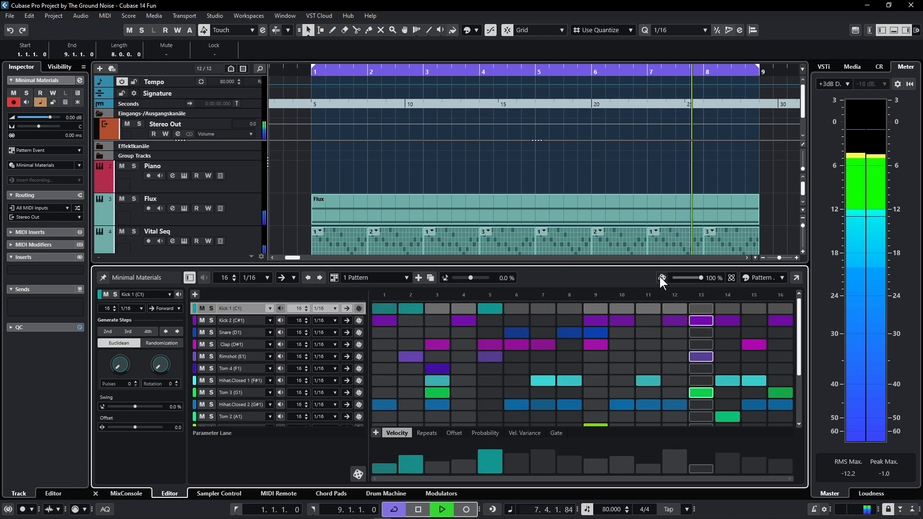
{"action": "left_click", "coordinate": [660, 278]}
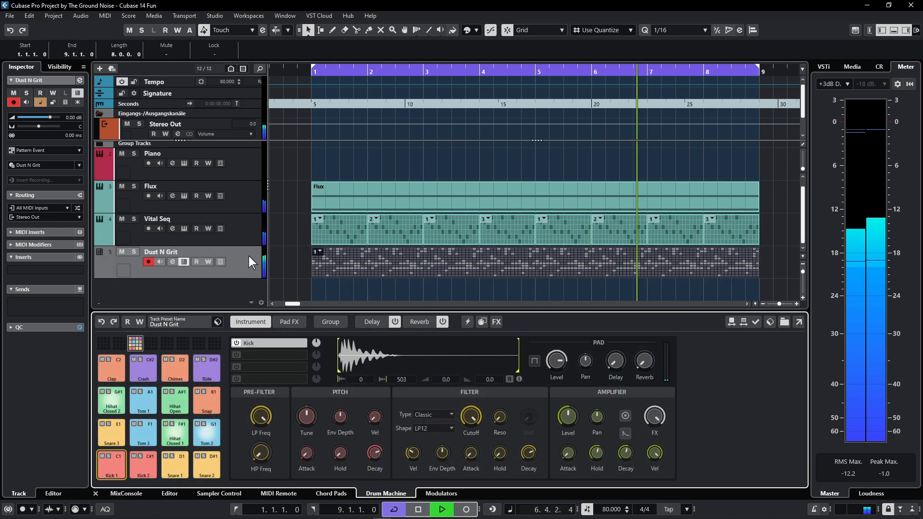
- Move the Kick 1 hit from step 5 to step 10 and add Snare 1 and Snare 2 on step 5
{"action": "double_click", "coordinate": [395, 263]}
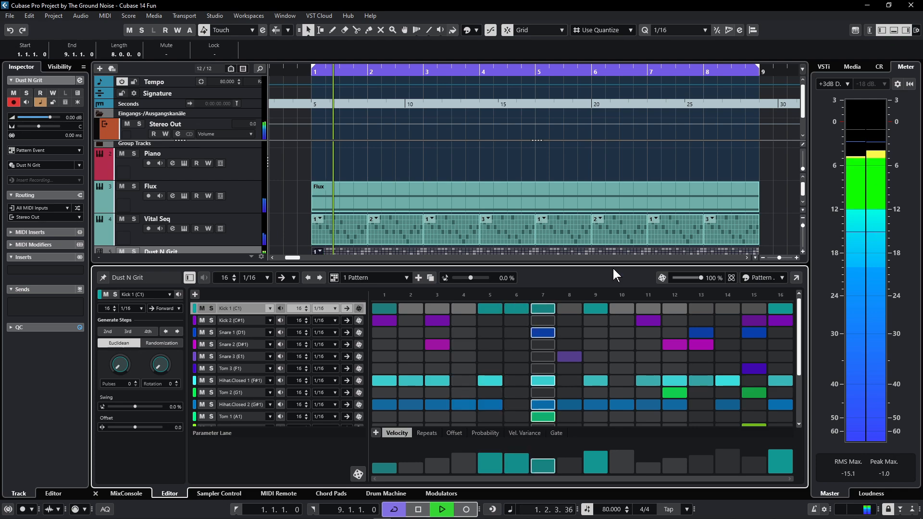
{"action": "scroll", "coordinate": [462, 214], "scroll_direction": "down", "scroll_amount": 2}
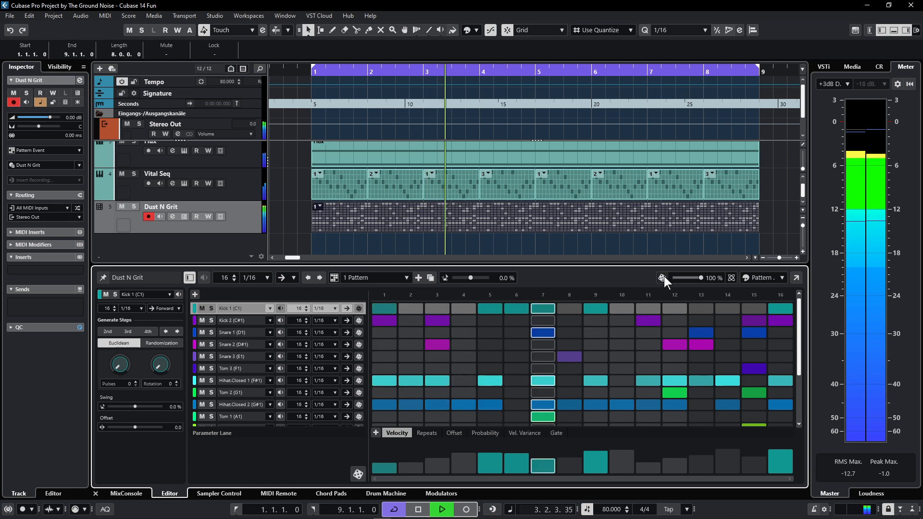
{"action": "left_click", "coordinate": [618, 308]}
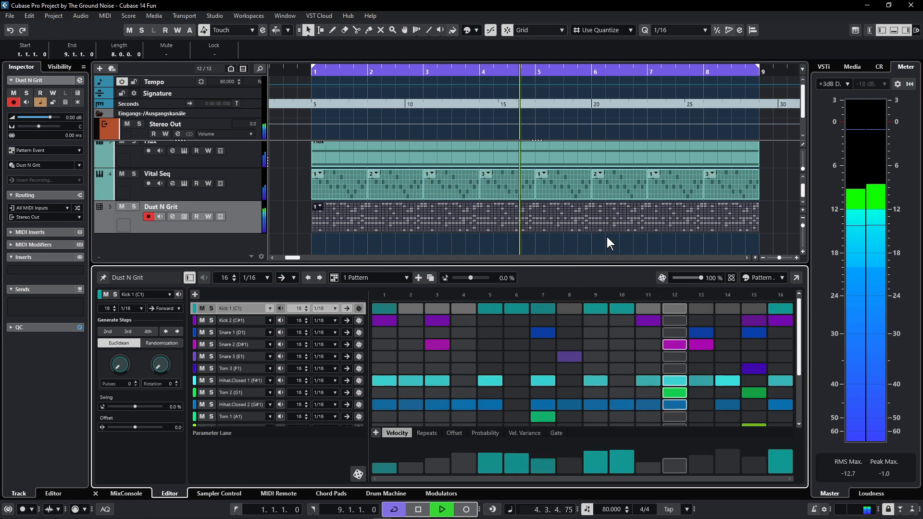
{"action": "left_click", "coordinate": [490, 308]}
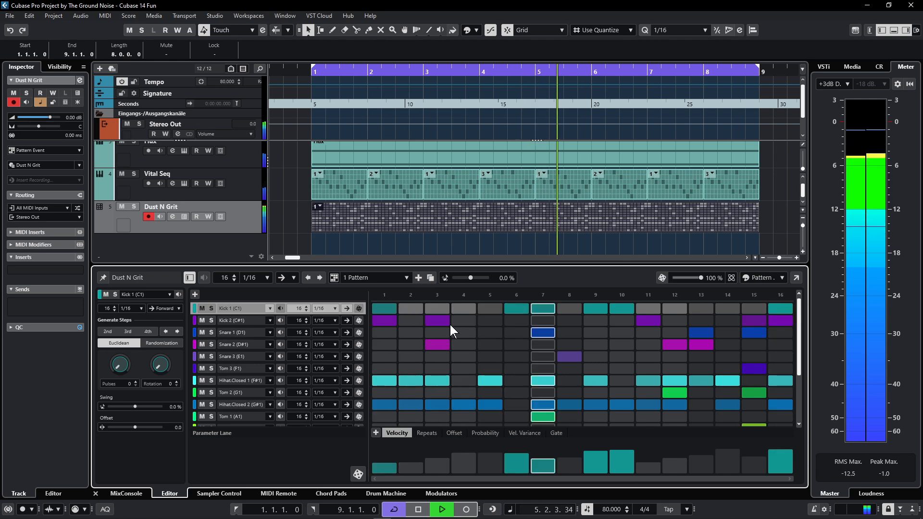
{"action": "left_click", "coordinate": [491, 344]}
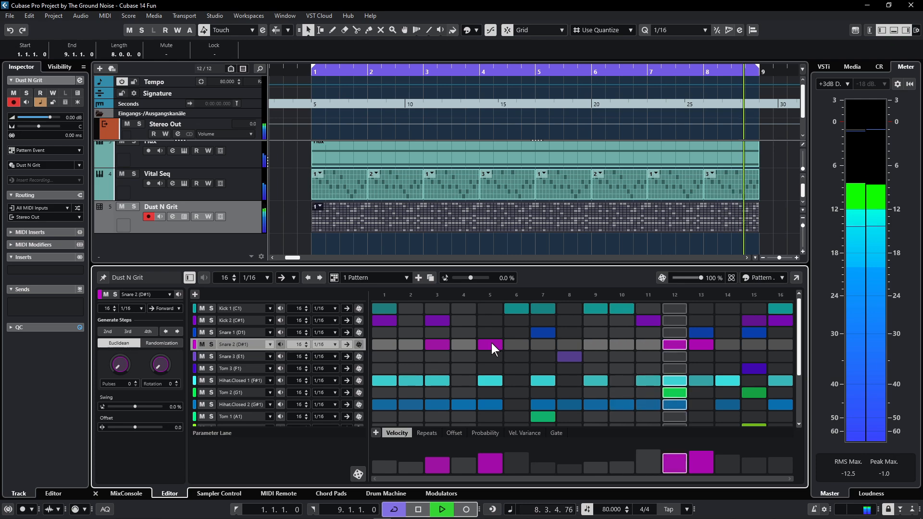
{"action": "left_click", "coordinate": [493, 333]}
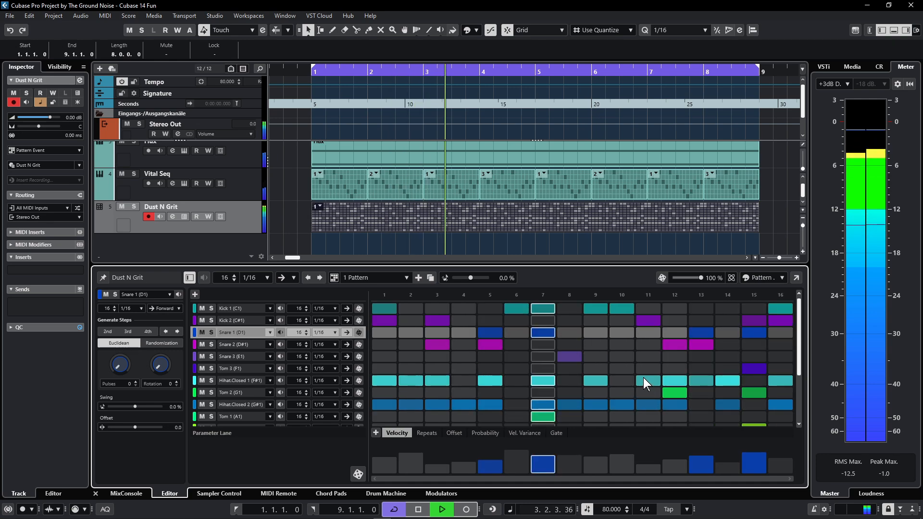
{"action": "scroll", "coordinate": [625, 370], "scroll_direction": "down", "scroll_amount": 2}
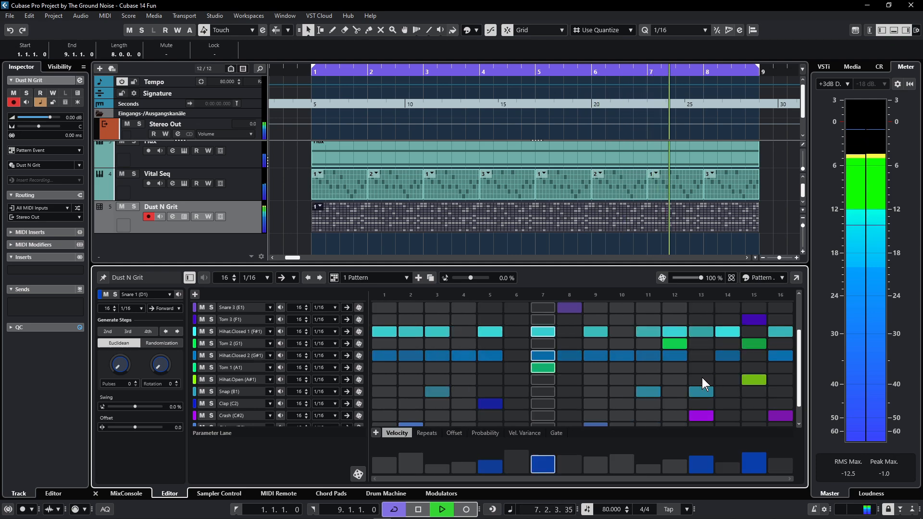
- Clear the open hi-hat hit on step 15 and the Crash hits on steps 13 and 16
{"action": "left_click", "coordinate": [749, 380]}
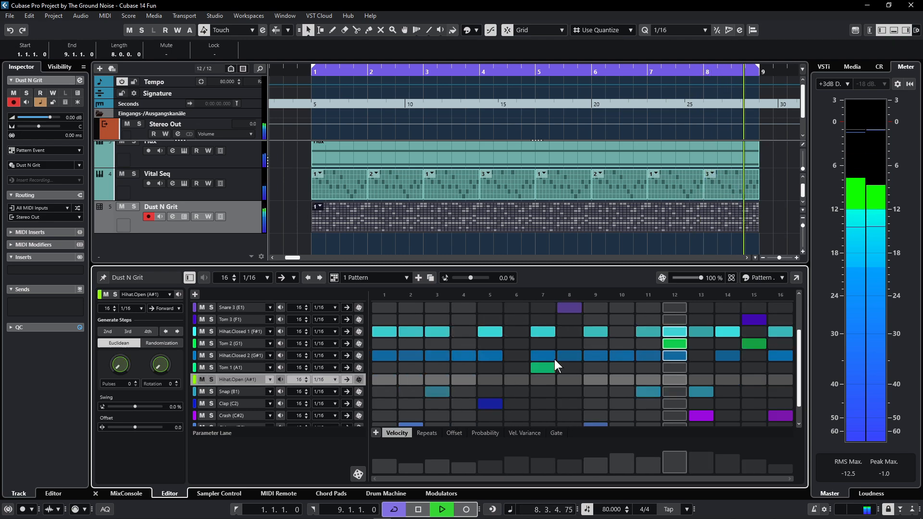
{"action": "scroll", "coordinate": [565, 361], "scroll_direction": "down", "scroll_amount": 1}
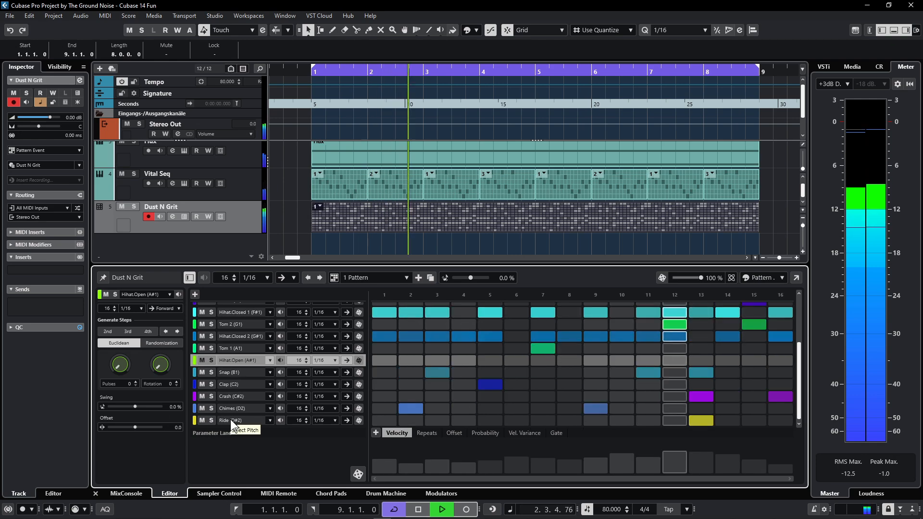
{"action": "left_click", "coordinate": [200, 421]}
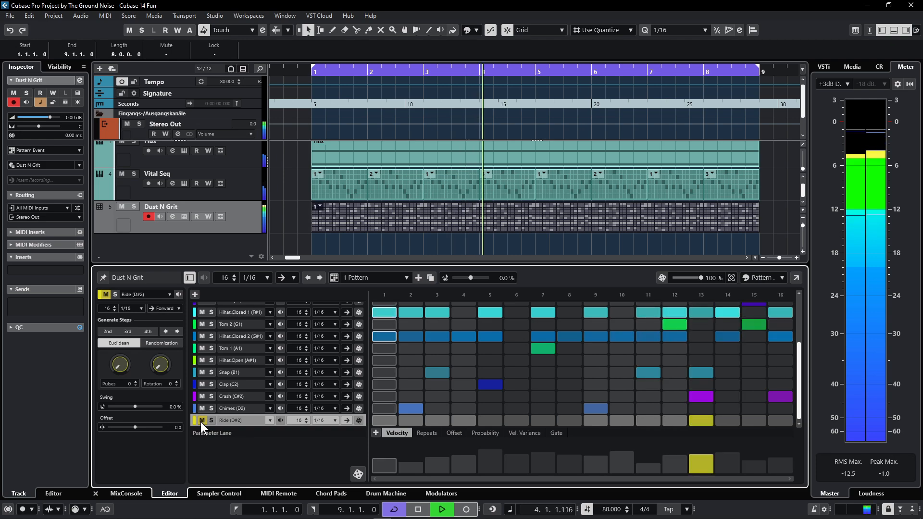
{"action": "left_click", "coordinate": [200, 396]}
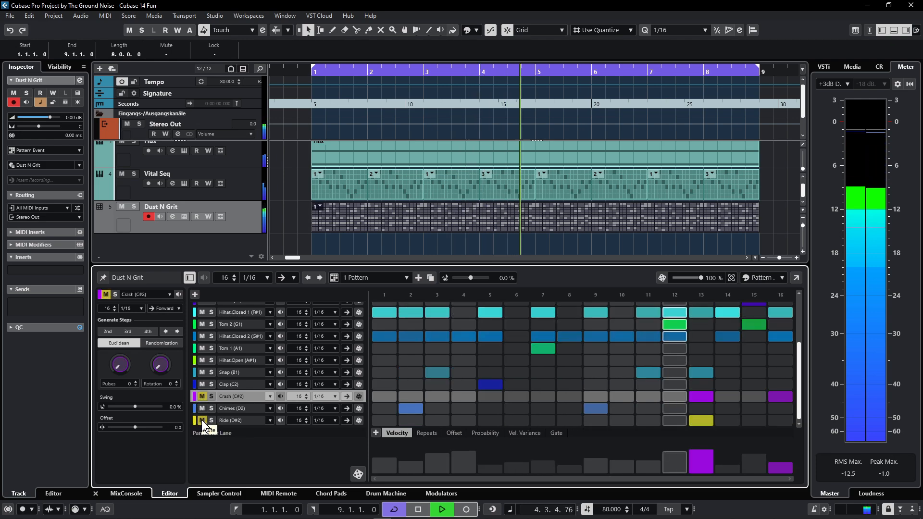
{"action": "left_click", "coordinate": [201, 420]}
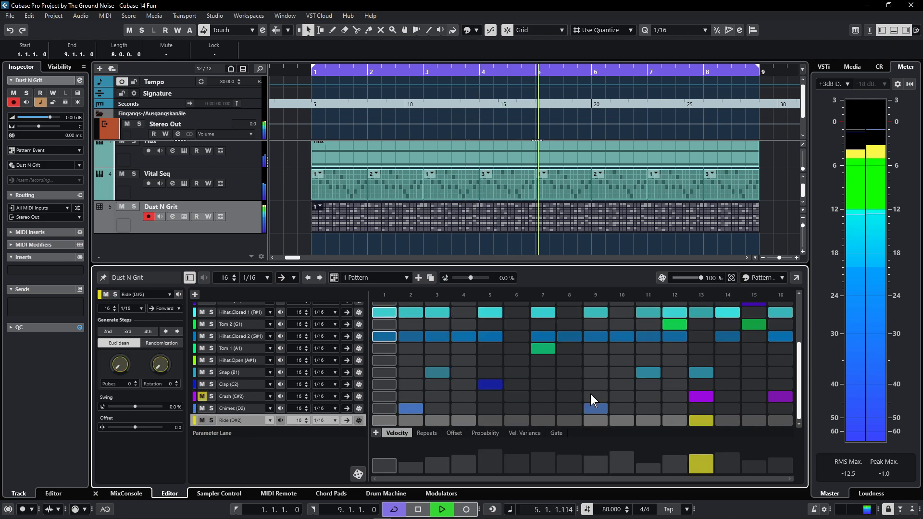
{"action": "left_click", "coordinate": [696, 396]}
{"action": "left_click", "coordinate": [779, 397]}
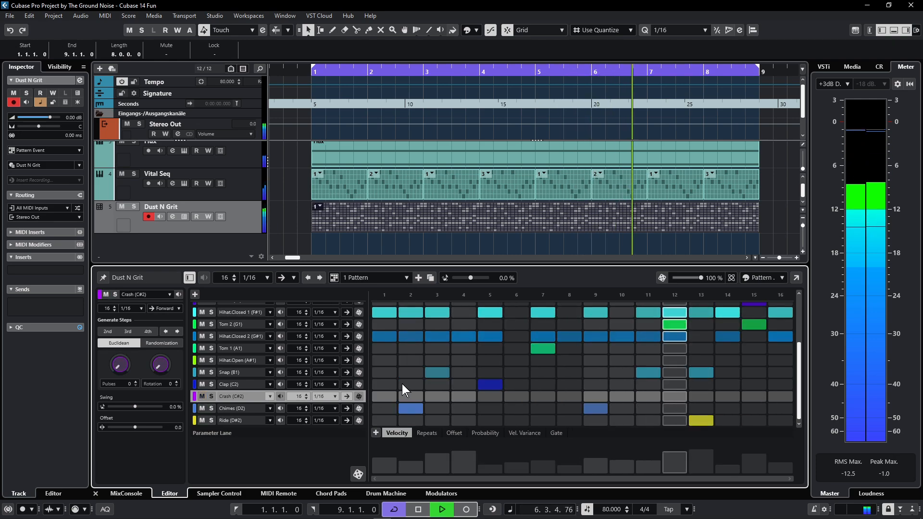
{"action": "scroll", "coordinate": [476, 346], "scroll_direction": "up", "scroll_amount": 3}
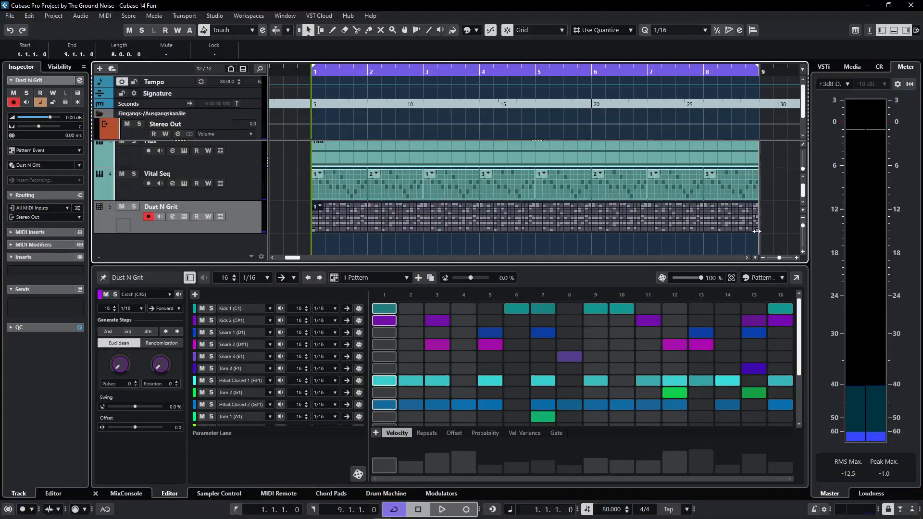
- Shorten the Dust N Grit event to end at bar 4 and move it to bars 5–8
{"action": "left_click_drag", "start_coordinate": [757, 226], "coordinate": [491, 222]}
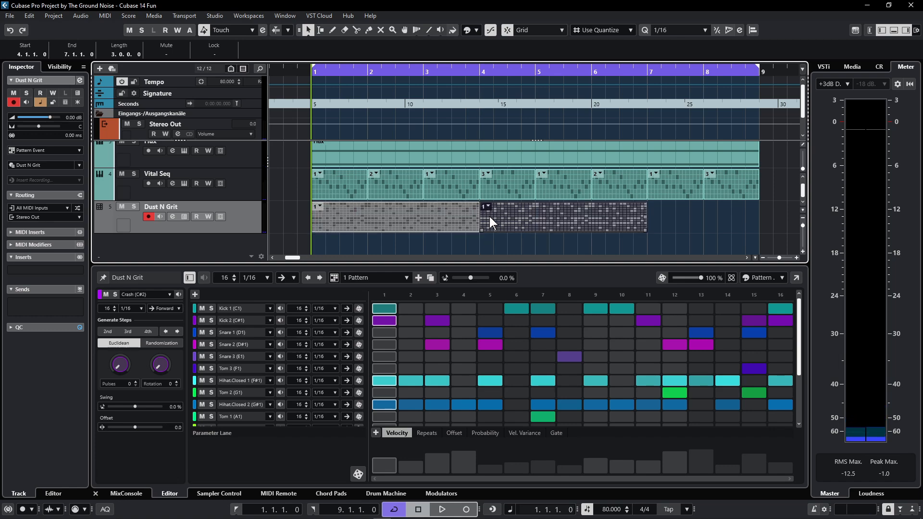
{"action": "left_click_drag", "start_coordinate": [578, 219], "coordinate": [636, 217]}
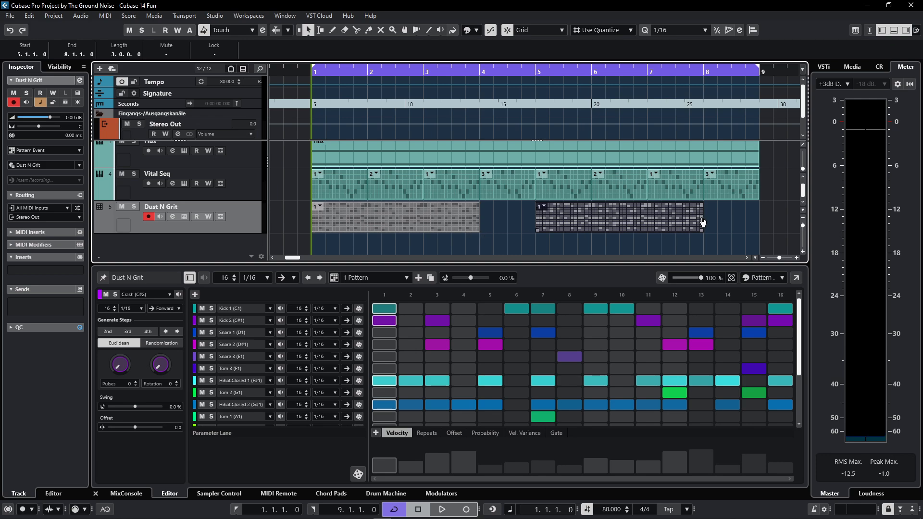
{"action": "left_click_drag", "start_coordinate": [703, 221], "coordinate": [733, 220]}
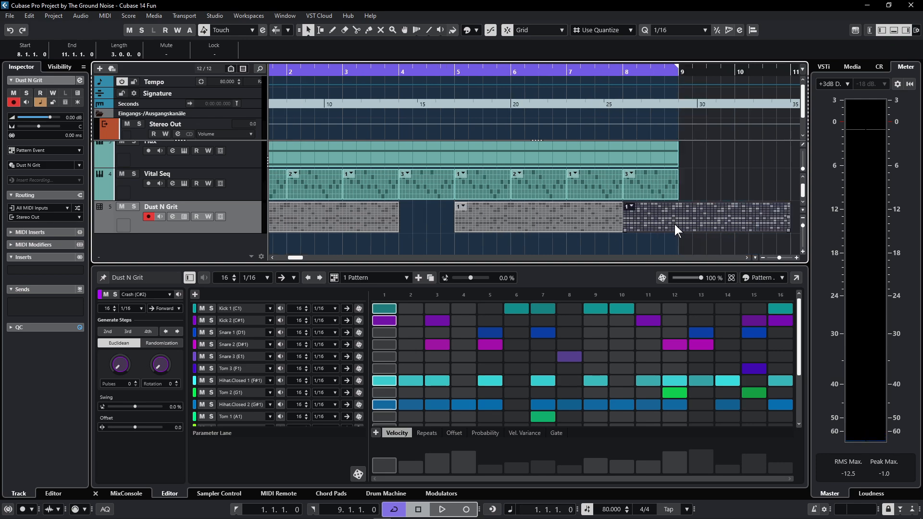
- Trim the second drum event's end and Alt-copy the one-bar drum event to bar 4
{"action": "scroll", "coordinate": [671, 223], "scroll_direction": "right", "scroll_amount": 4}
{"action": "left_click_drag", "start_coordinate": [629, 231], "coordinate": [531, 232]}
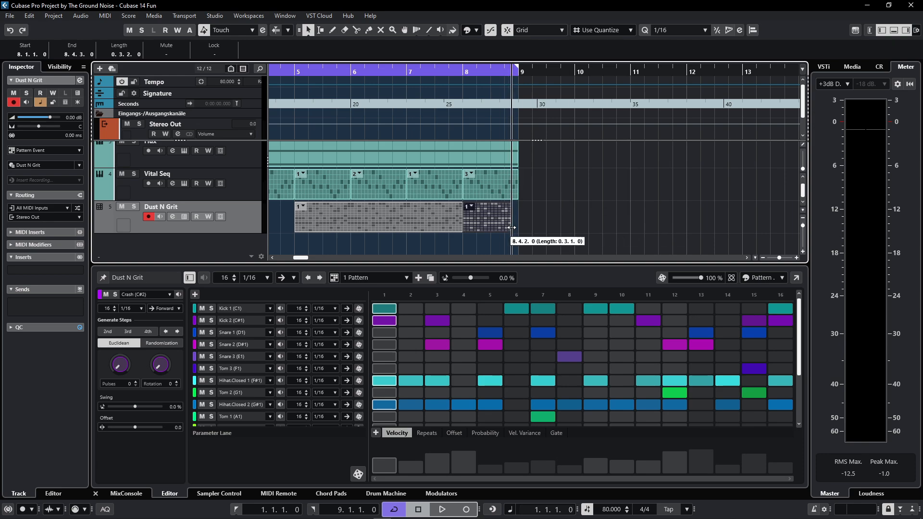
{"action": "scroll", "coordinate": [573, 213], "scroll_direction": "left", "scroll_amount": 3}
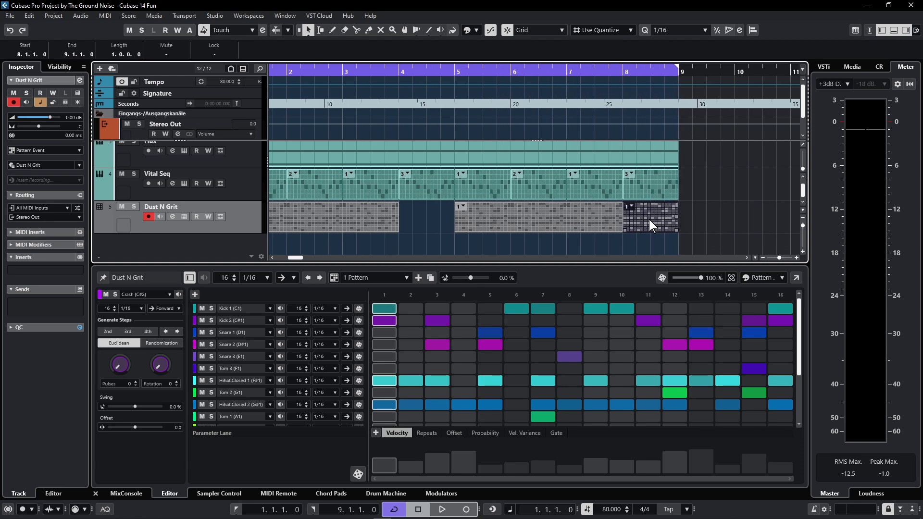
{"action": "left_click_drag", "start_coordinate": [650, 219], "coordinate": [406, 214]}
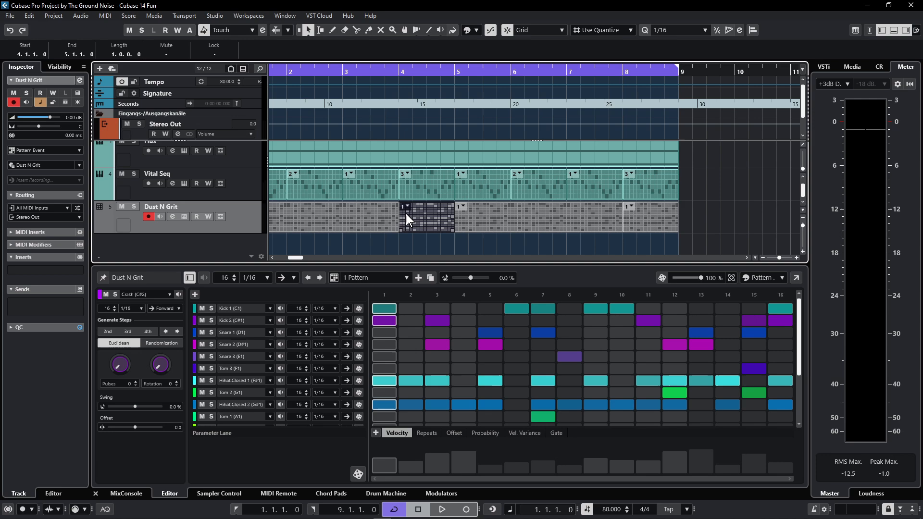
- Give the bar-4 event a duplicated pattern 2 adding Snare 1 step 8, Kick 1 step 12, Kick 2 step 7
{"action": "left_click", "coordinate": [429, 278]}
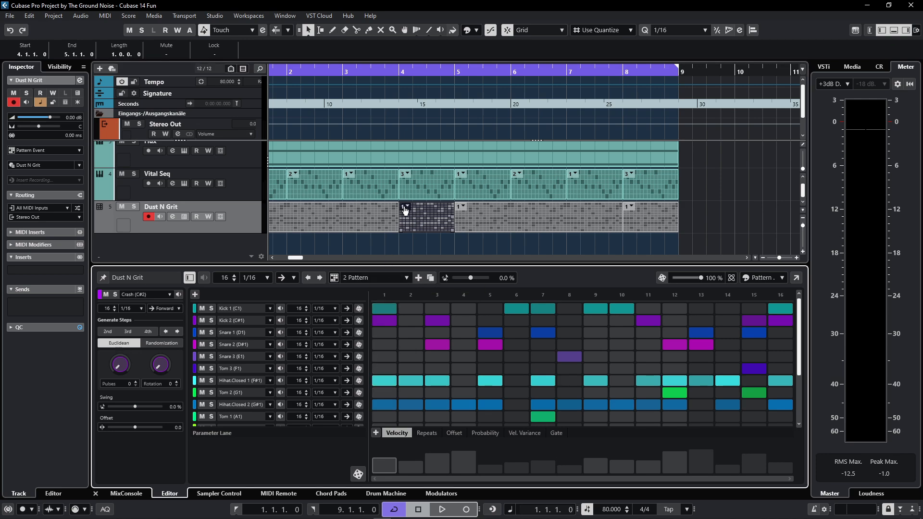
{"action": "left_click", "coordinate": [406, 208]}
{"action": "left_click", "coordinate": [423, 224]}
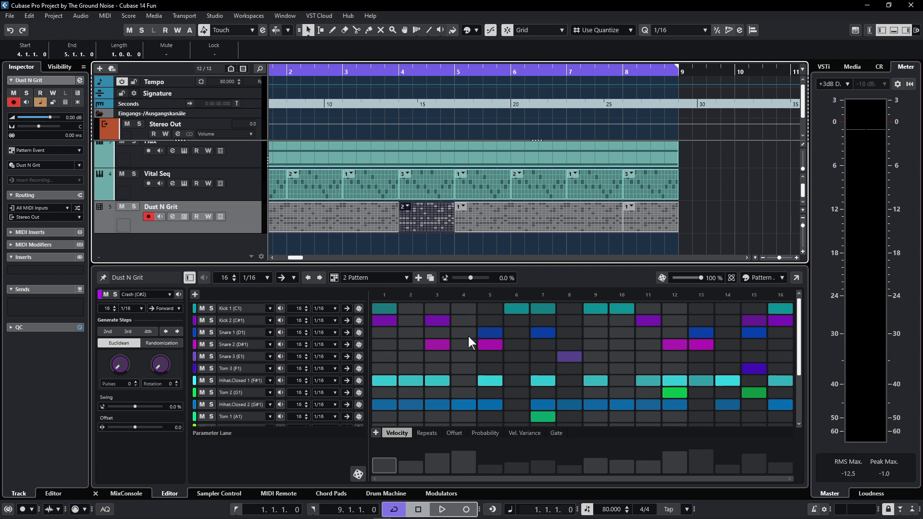
{"action": "left_click", "coordinate": [570, 331]}
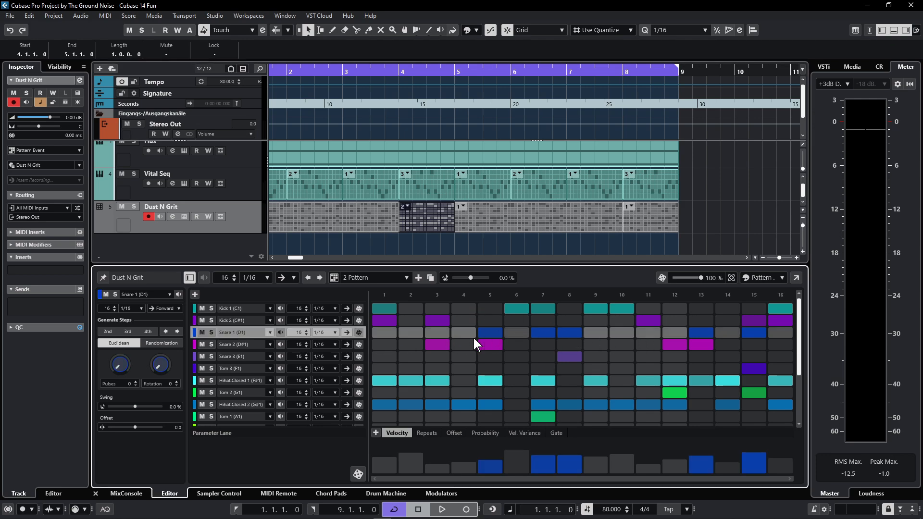
{"action": "left_click", "coordinate": [674, 309]}
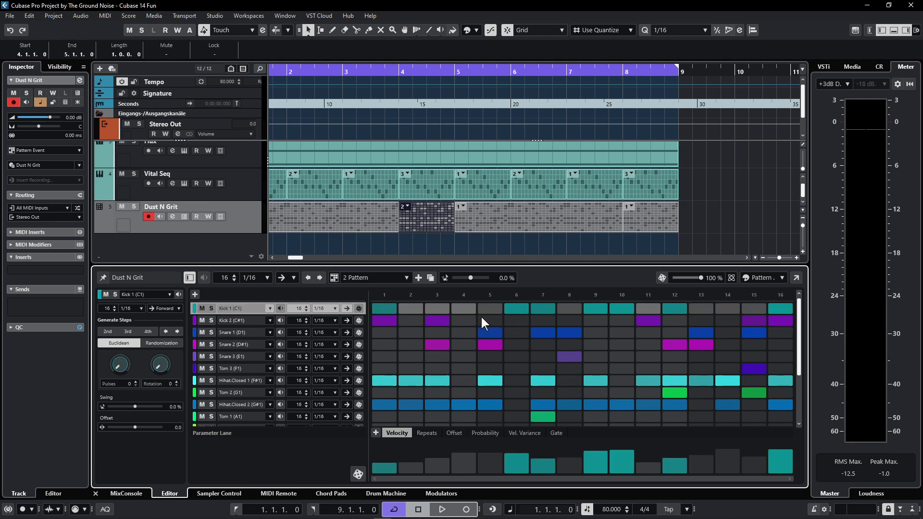
{"action": "left_click", "coordinate": [537, 320]}
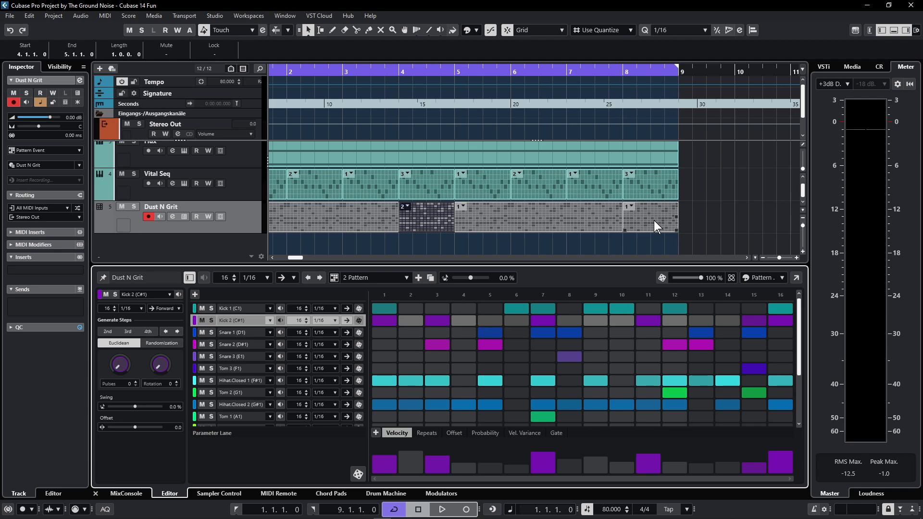
- Duplicate the pattern as pattern 3 and assign it to the bar-8 drum event
{"action": "left_click", "coordinate": [430, 277]}
{"action": "left_click", "coordinate": [630, 207]}
{"action": "left_click", "coordinate": [644, 235]}
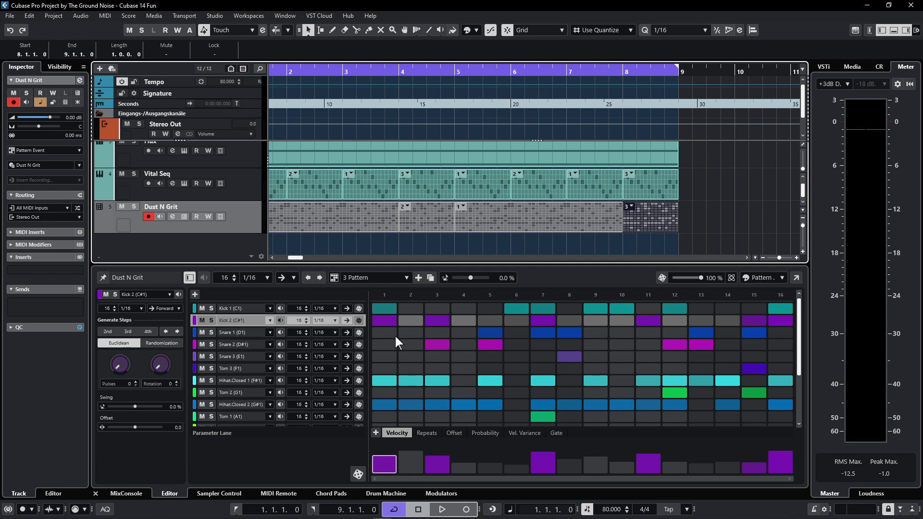
- Add Kick 1 on step 4 and Snare 3 on steps 6 and 10, then start playback
{"action": "left_click", "coordinate": [464, 308]}
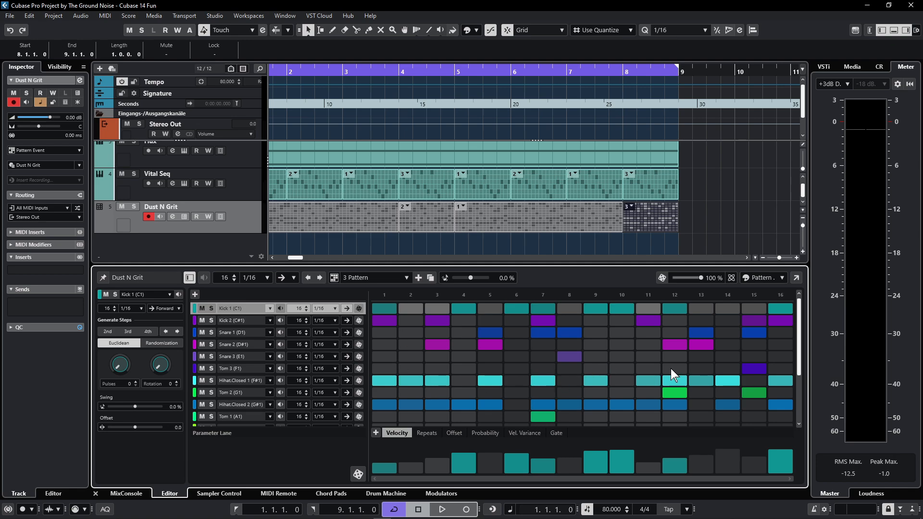
{"action": "left_click", "coordinate": [623, 359]}
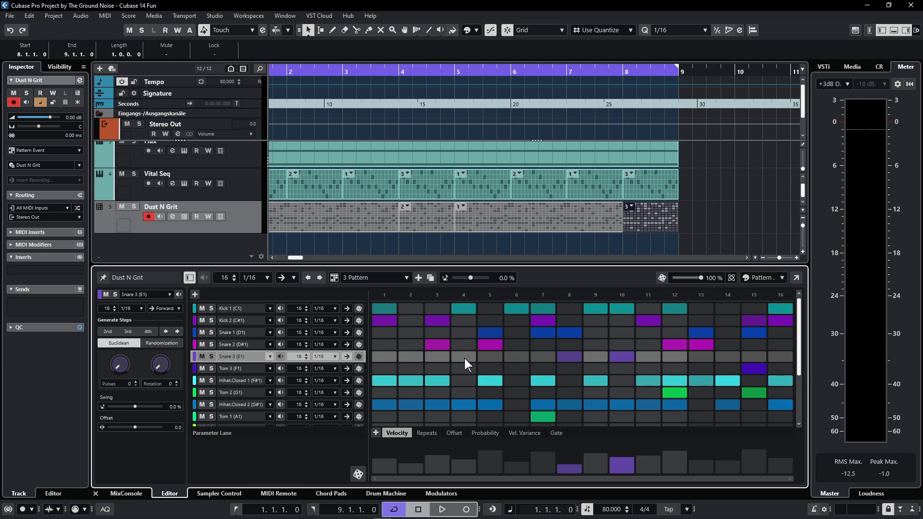
{"action": "left_click", "coordinate": [518, 360]}
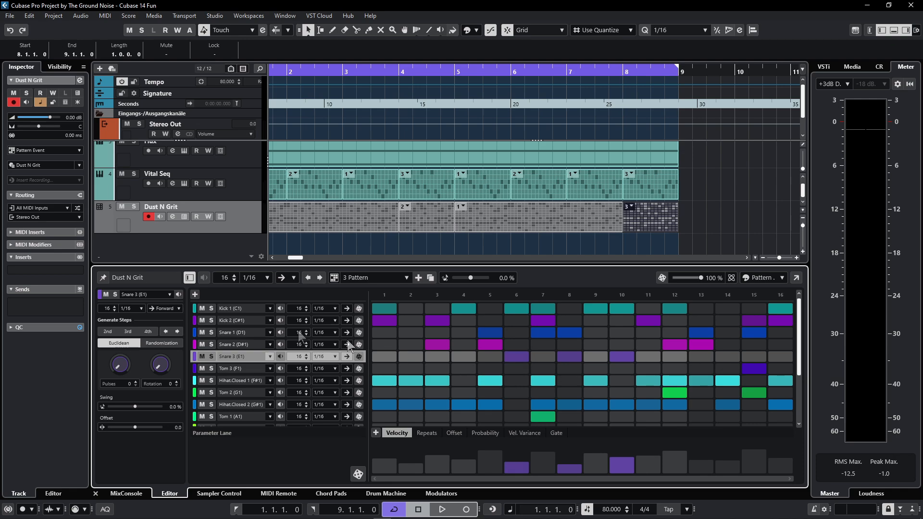
{"action": "key", "text": "space"}
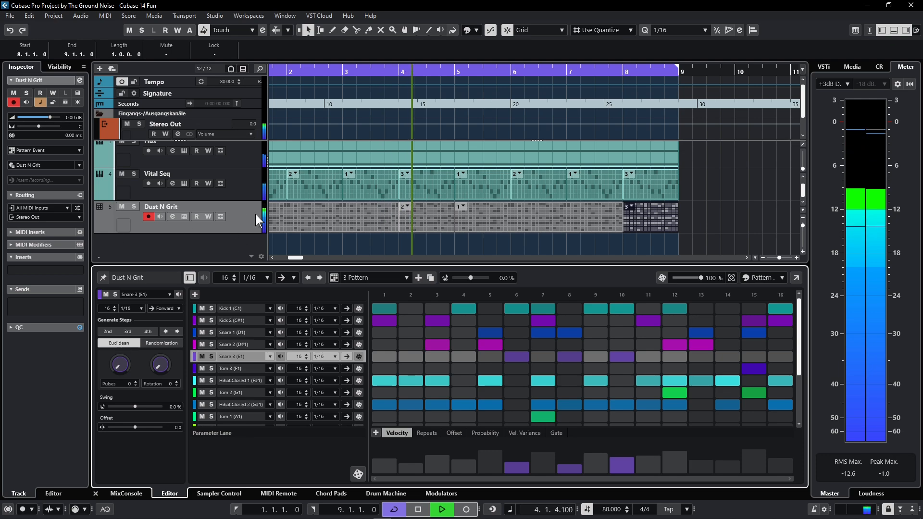
- Colour the bar-8 pattern-3 Dust N Grit event gold and stop playback
{"action": "left_click", "coordinate": [475, 27]}
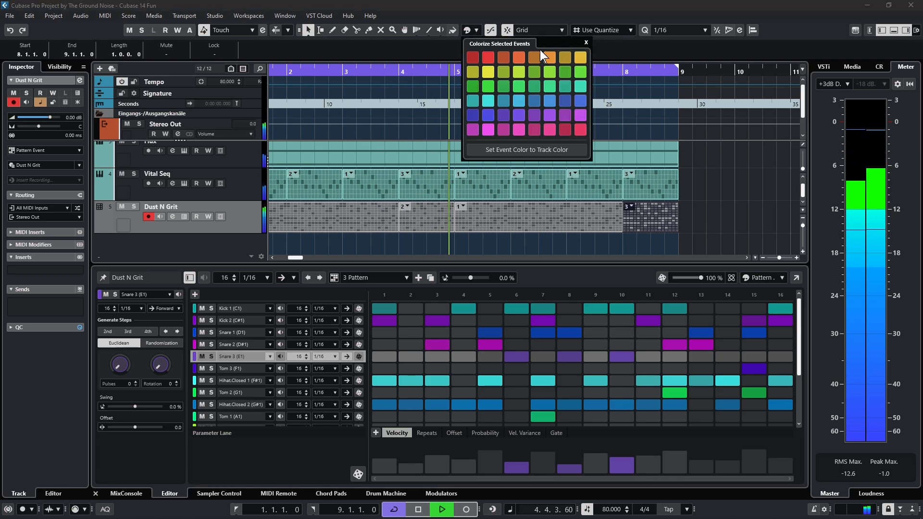
{"action": "left_click", "coordinate": [564, 56]}
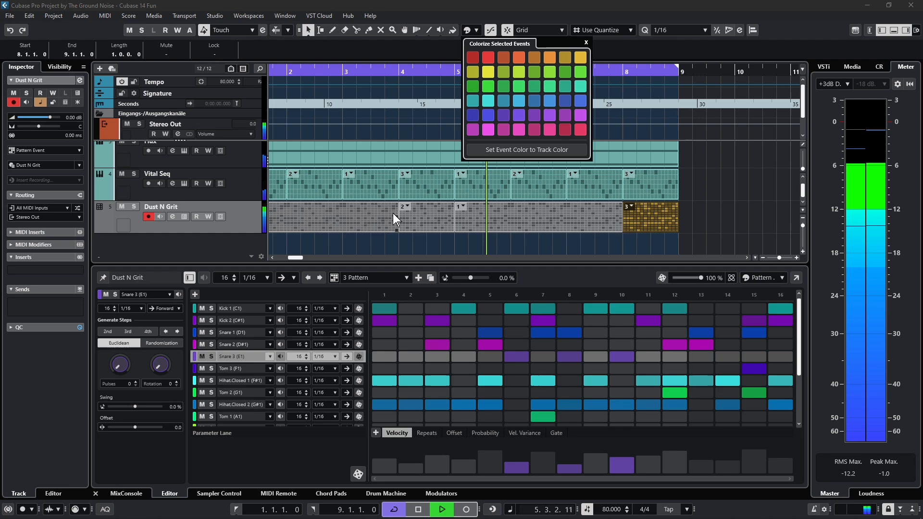
{"action": "left_click", "coordinate": [226, 226]}
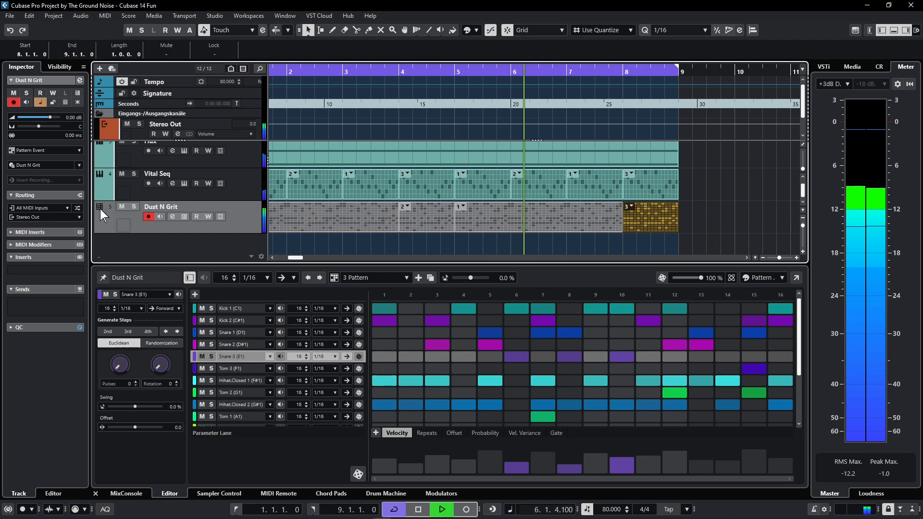
{"action": "left_click", "coordinate": [476, 30]}
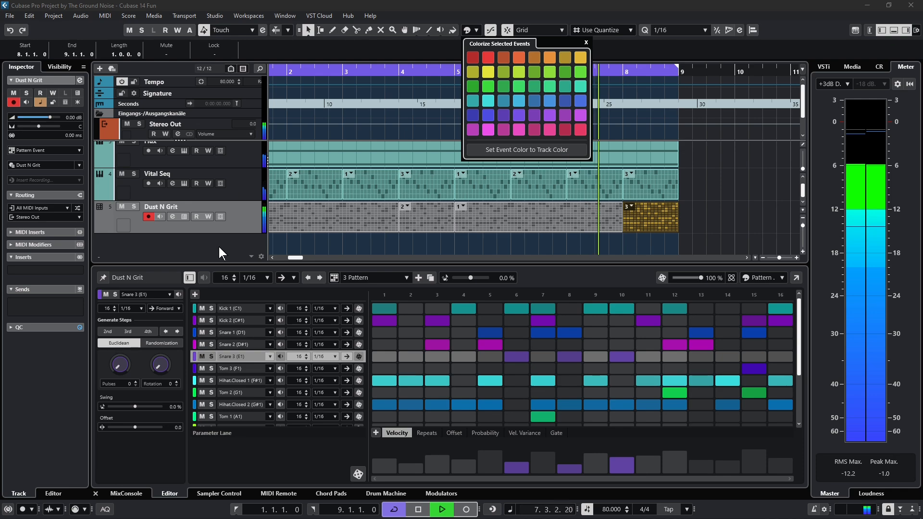
{"action": "left_click", "coordinate": [245, 222]}
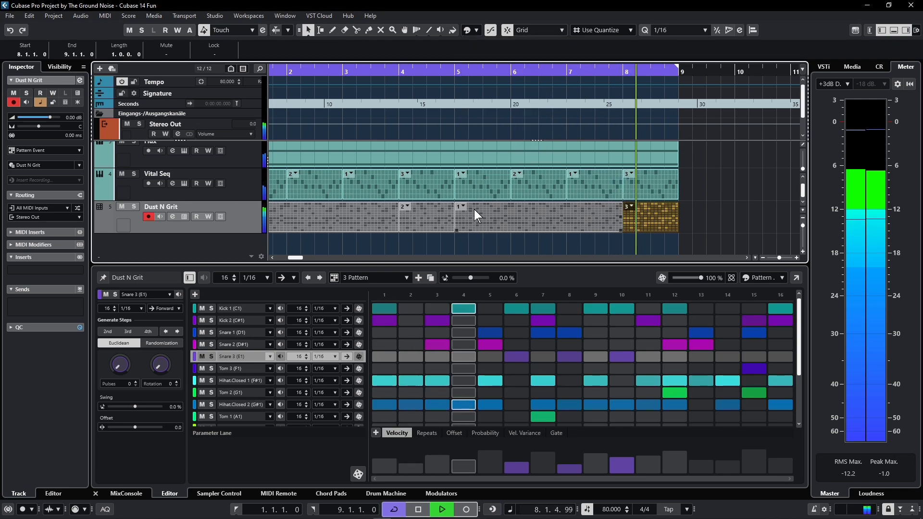
{"action": "left_click", "coordinate": [342, 220]}
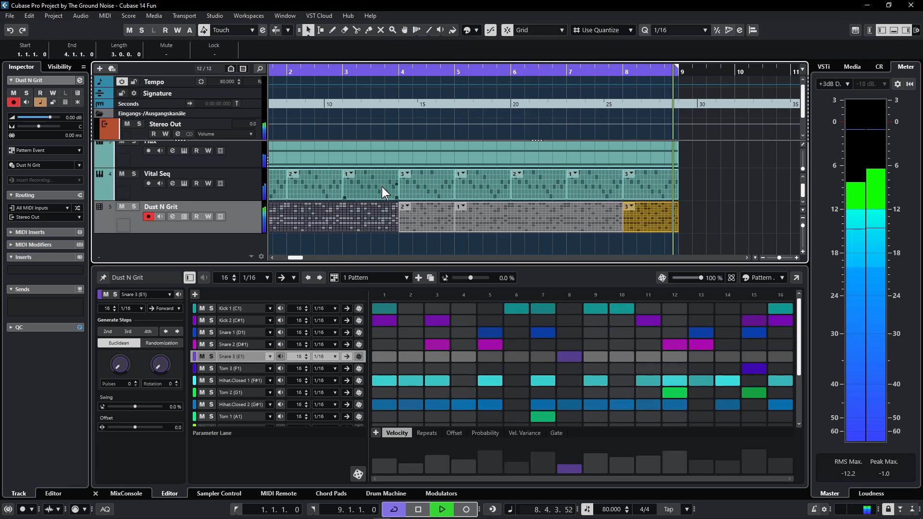
{"action": "key", "text": "space"}
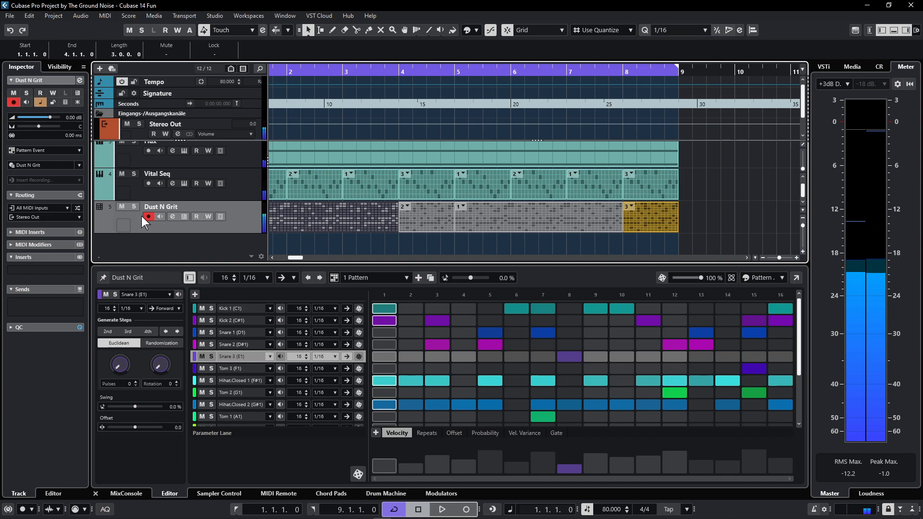
{"action": "right_click", "coordinate": [246, 218]}
- Lower the Underwater frequency and make EQ band 4 HI a High Shelf IV at 2000 Hz, -13 dB
{"action": "key", "text": "space"}
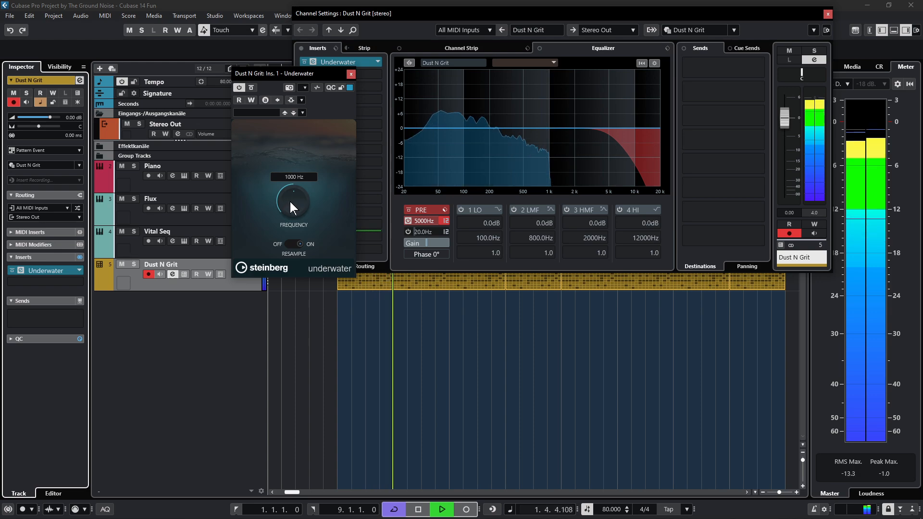
{"action": "mouse_move", "coordinate": [290, 201]}
{"action": "left_mouse_down"}
{"action": "mouse_move", "coordinate": [286, 212]}
{"action": "mouse_move", "coordinate": [293, 193]}
{"action": "mouse_move", "coordinate": [284, 218]}
{"action": "mouse_move", "coordinate": [293, 197]}
{"action": "left_mouse_up"}
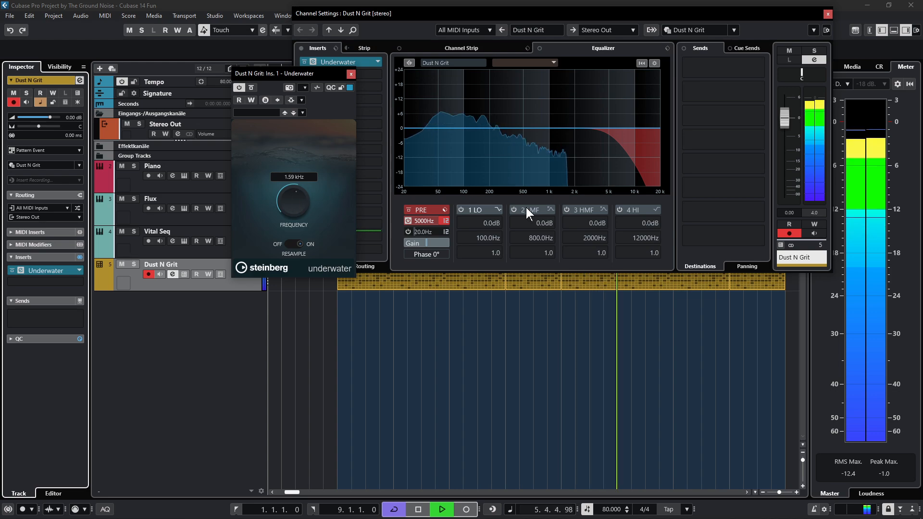
{"action": "left_click", "coordinate": [621, 209]}
{"action": "left_click", "coordinate": [655, 210]}
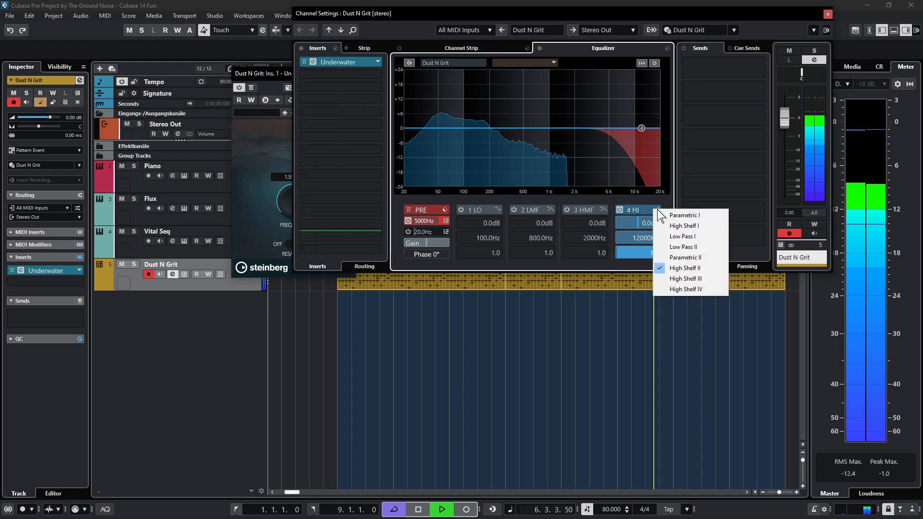
{"action": "left_click", "coordinate": [680, 289]}
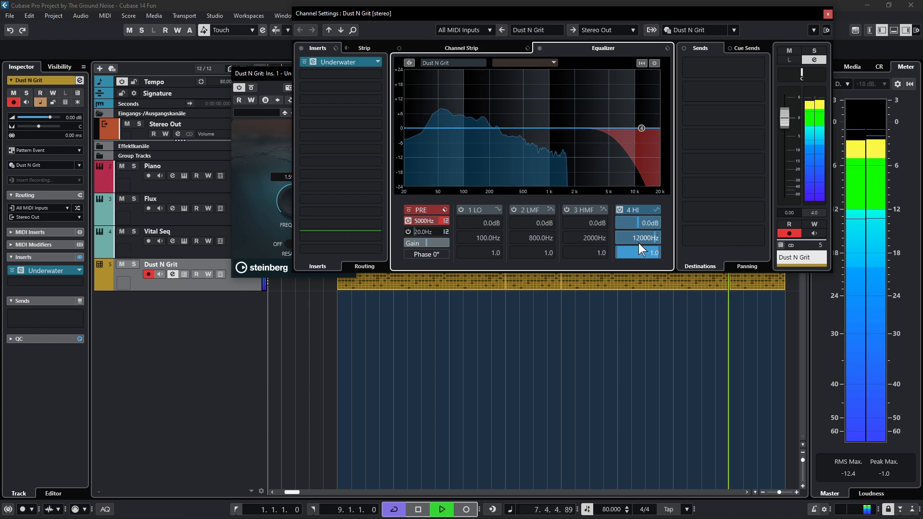
{"action": "left_click_drag", "start_coordinate": [642, 235], "coordinate": [674, 177]}
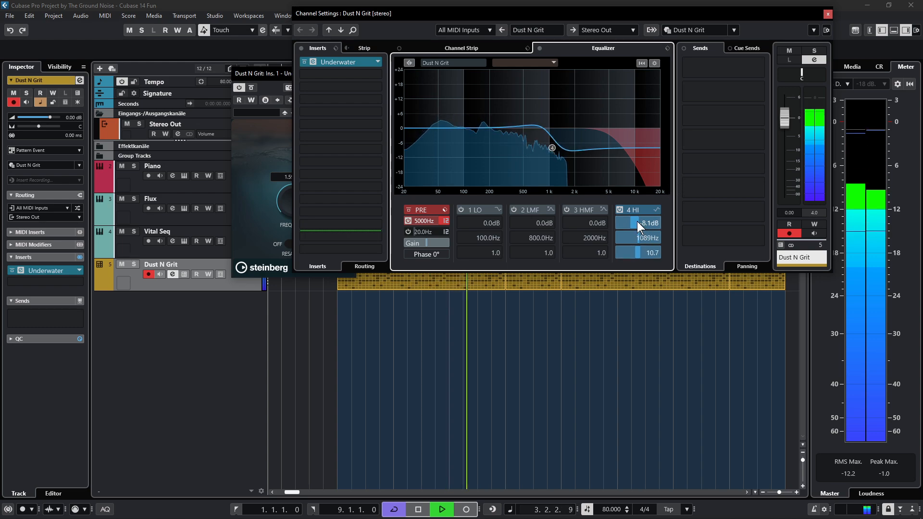
{"action": "left_click_drag", "start_coordinate": [625, 224], "coordinate": [652, 235]}
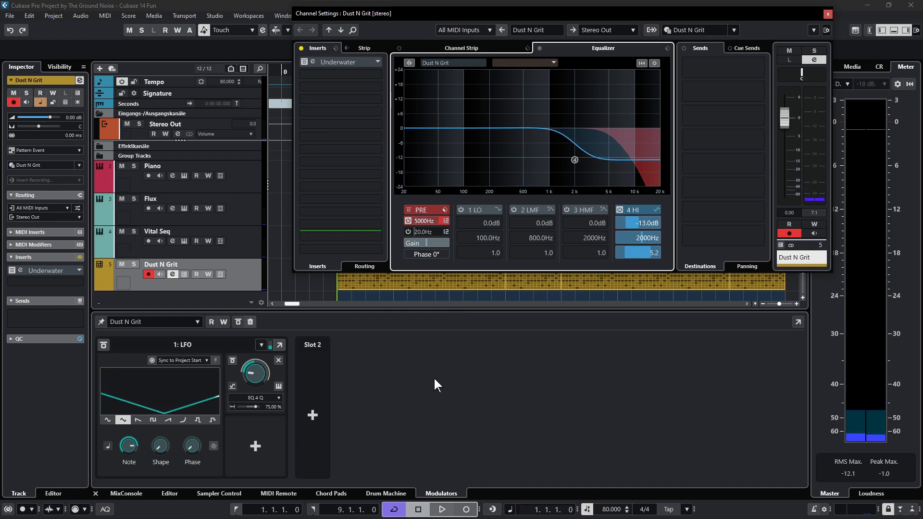
- Play back to hear the EQ, then close the Dust N Grit Channel Settings window
{"action": "key", "text": "space"}
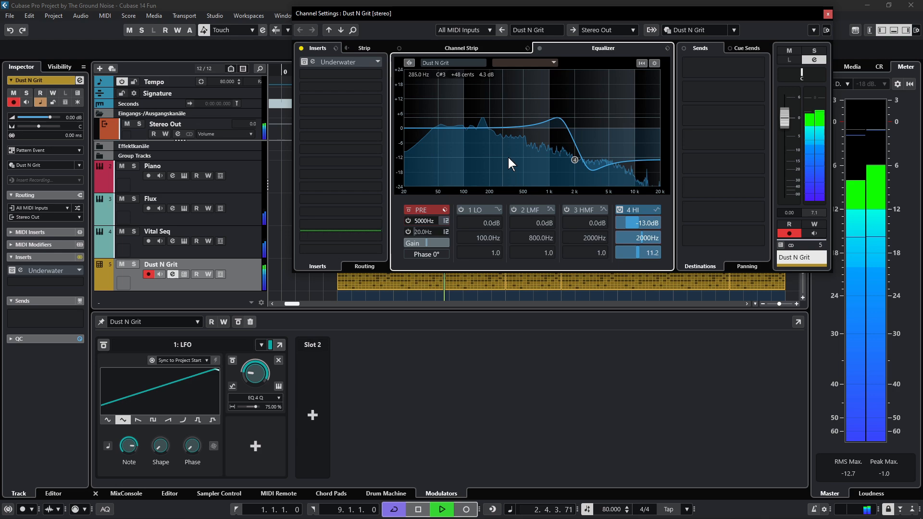
{"action": "left_click", "coordinate": [829, 16]}
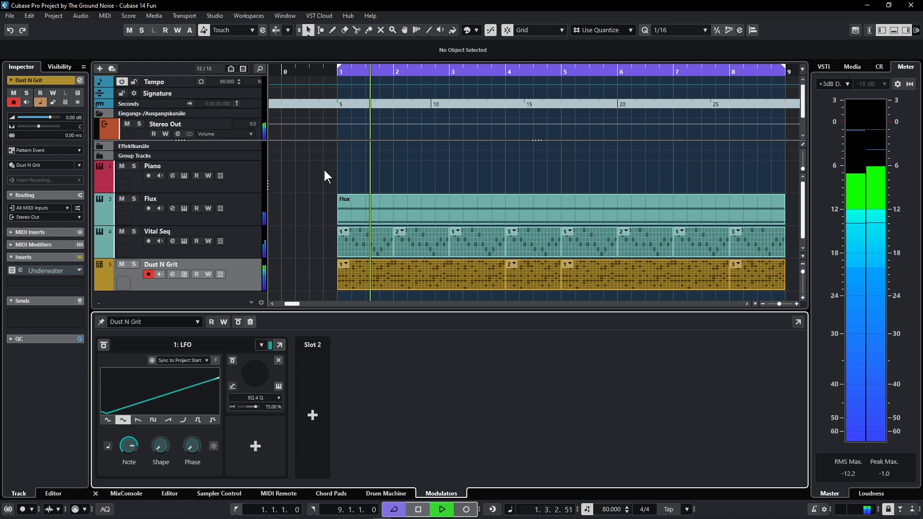
- Draw a Piano part over bars 1–3, then start recording on the Retrologue 01 track
{"action": "key", "text": "space"}
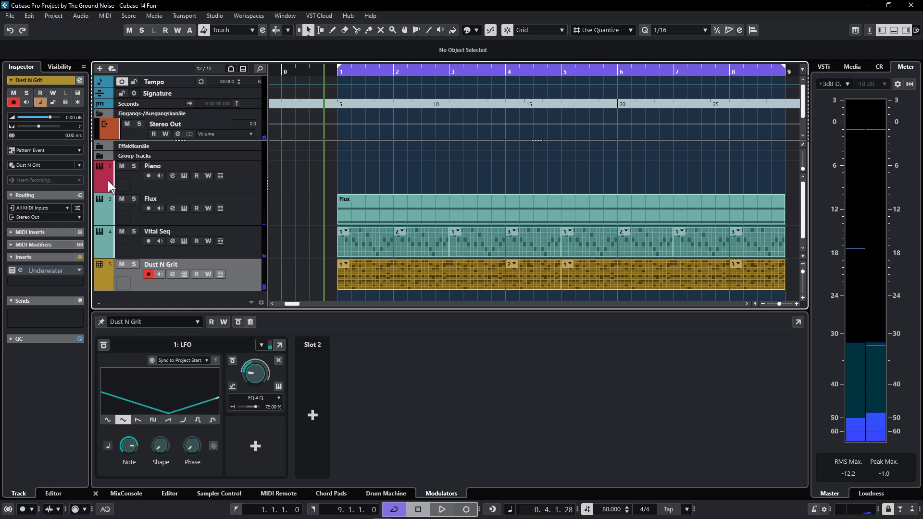
{"action": "left_click", "coordinate": [240, 178]}
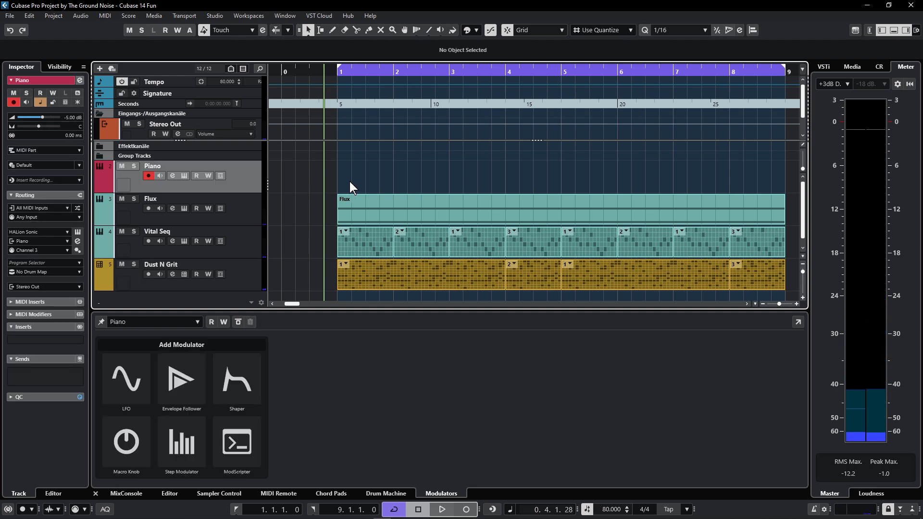
{"action": "right_click", "coordinate": [339, 177]}
{"action": "left_click", "coordinate": [365, 180]}
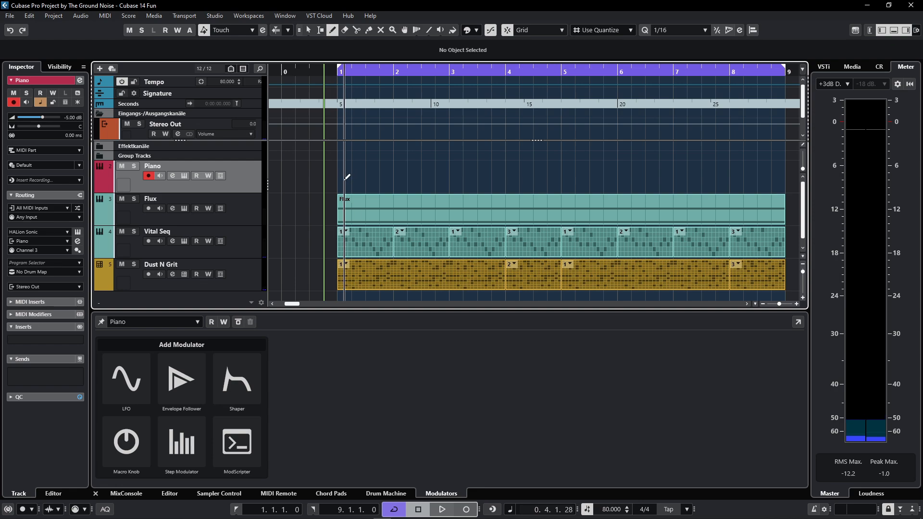
{"action": "left_click_drag", "start_coordinate": [342, 176], "coordinate": [450, 178]}
{"action": "key", "text": "1"}
{"action": "left_click", "coordinate": [370, 176]}
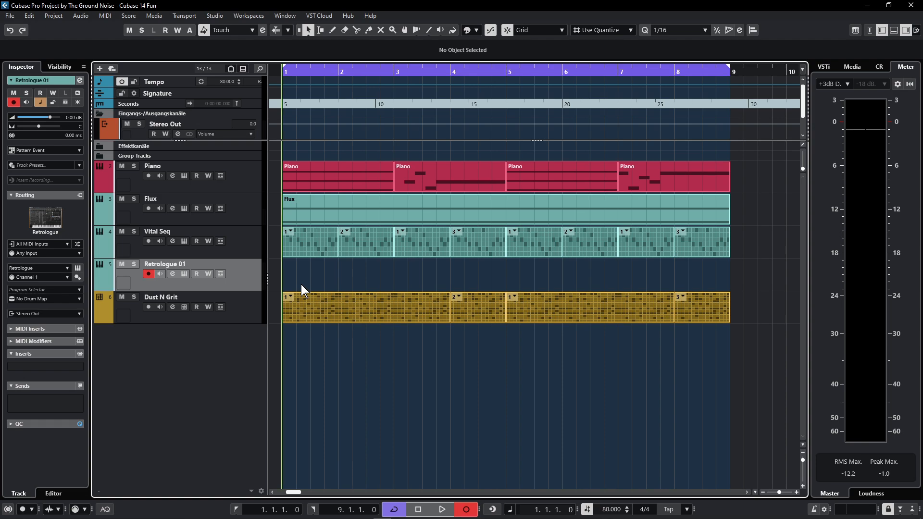
{"action": "key", "text": "KP_Multiply"}
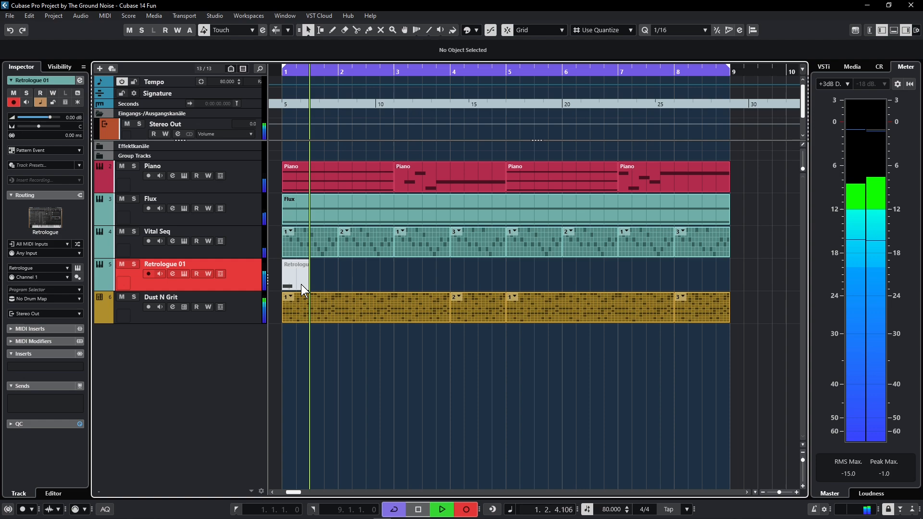
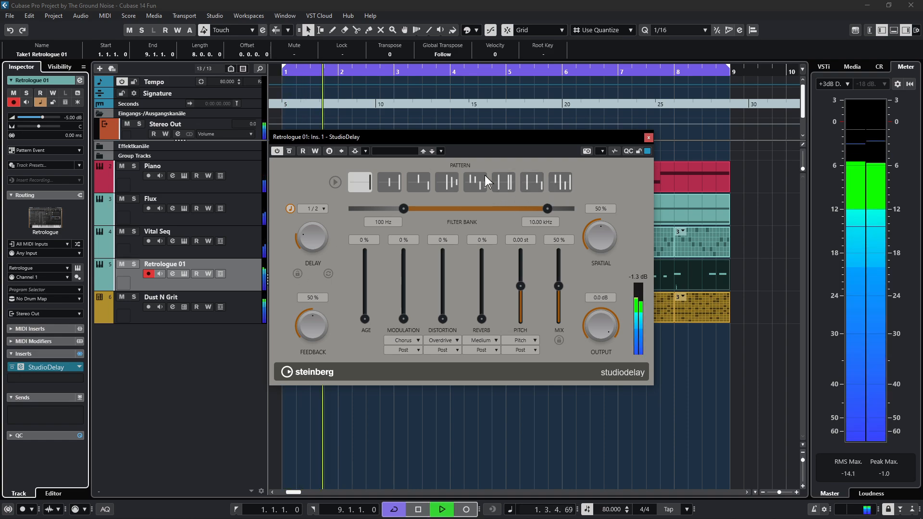
- Set Retrologue 01's StudioDelay to pattern 7, 1.14 kHz high filter, 30% feedback, 25% modulation, 40% mix
{"action": "left_click", "coordinate": [534, 184]}
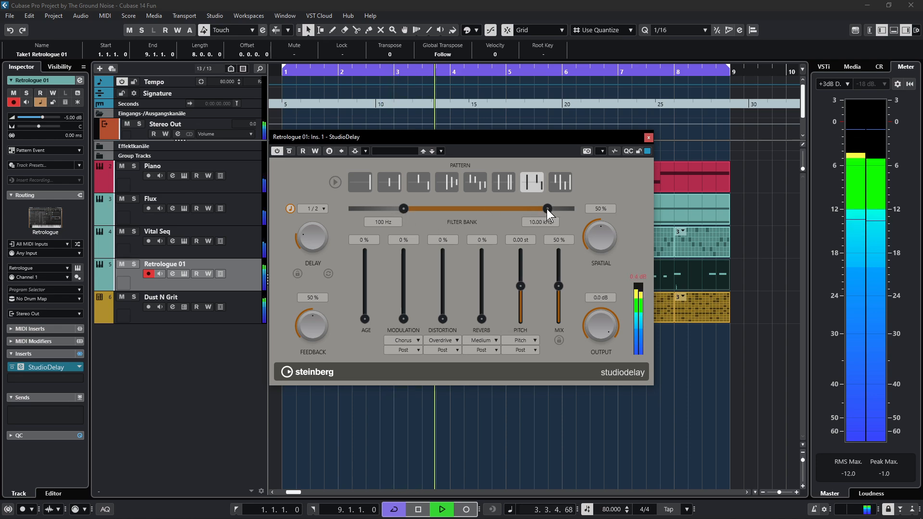
{"action": "left_click_drag", "start_coordinate": [547, 209], "coordinate": [471, 208]}
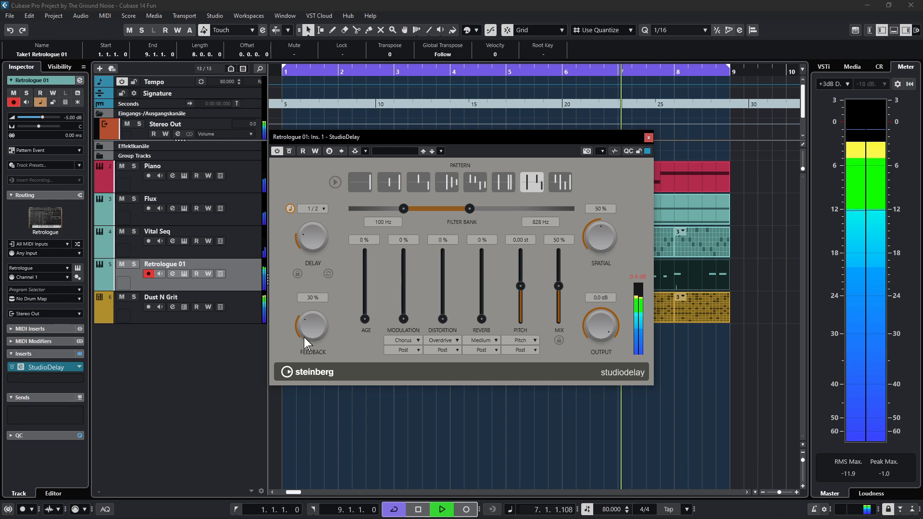
{"action": "left_click_drag", "start_coordinate": [557, 285], "coordinate": [556, 284]}
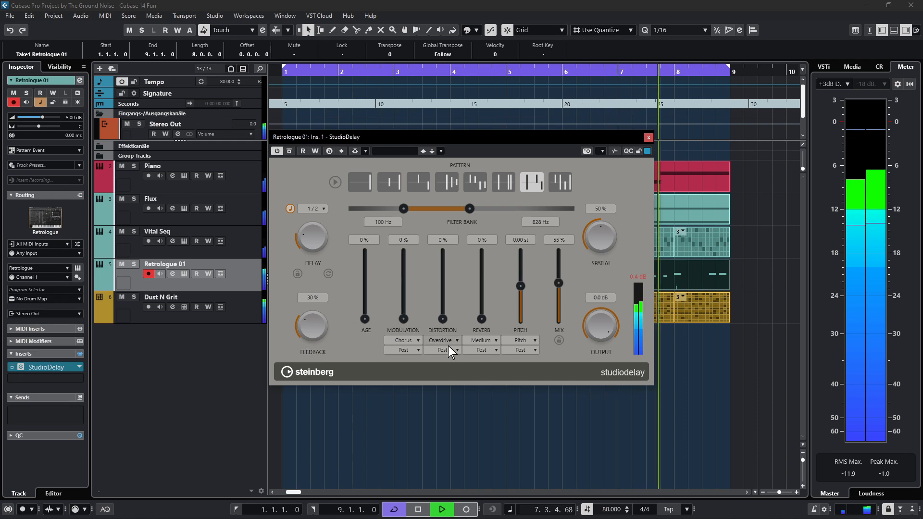
{"action": "left_click_drag", "start_coordinate": [403, 320], "coordinate": [407, 308]}
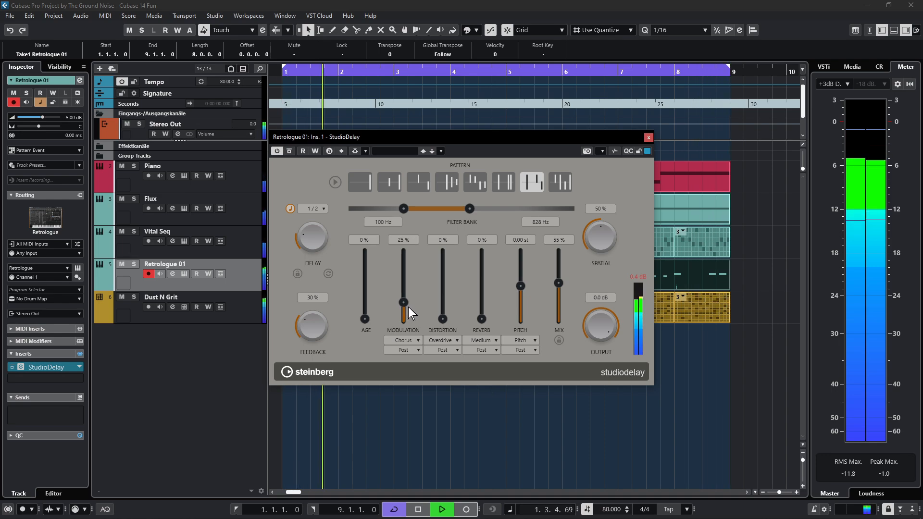
{"action": "left_click_drag", "start_coordinate": [408, 308], "coordinate": [409, 306]}
{"action": "left_click", "coordinate": [640, 277]}
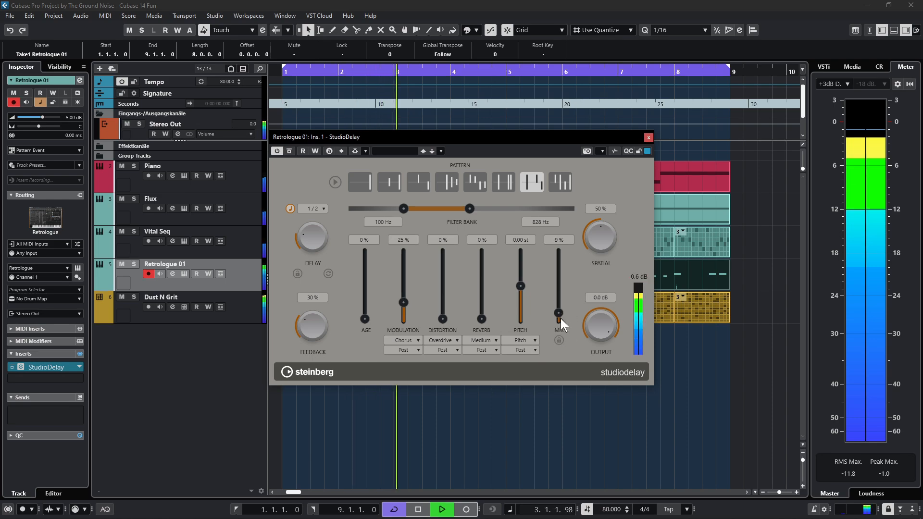
{"action": "left_click_drag", "start_coordinate": [561, 318], "coordinate": [569, 295]}
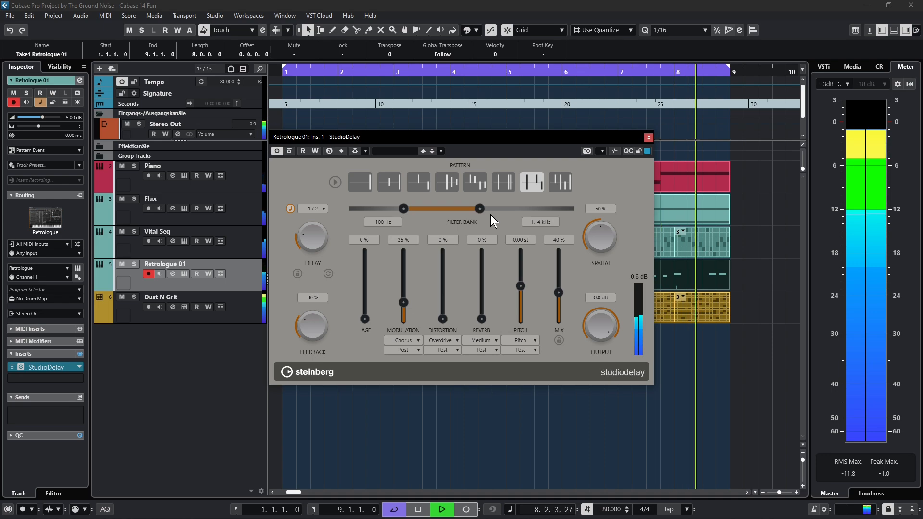
{"action": "left_click", "coordinate": [648, 138]}
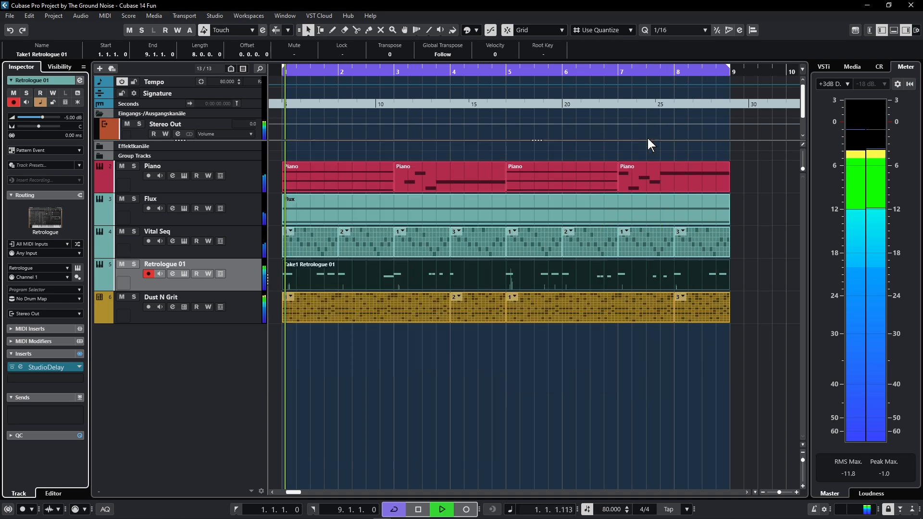
- Stop playback, add a Shimmer insert to Retrologue 01, and solo the track
{"action": "key", "text": "space"}
{"action": "left_click", "coordinate": [35, 379]}
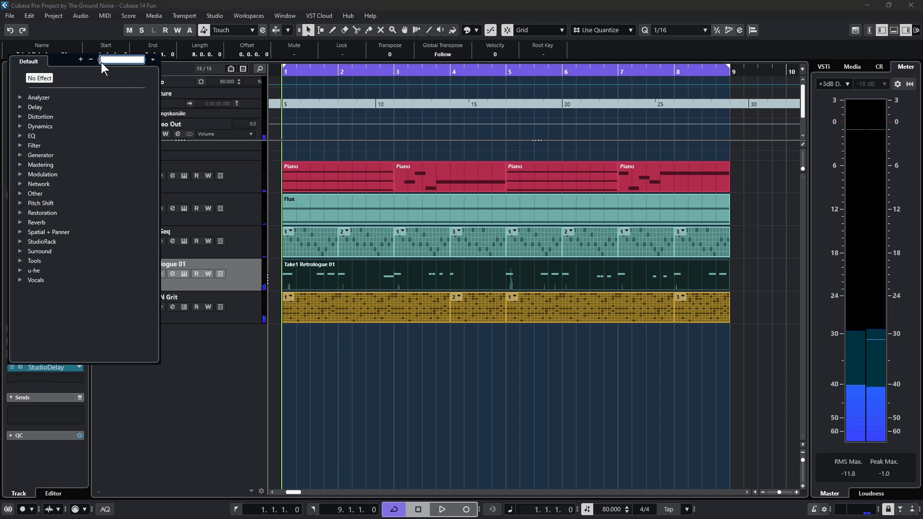
{"action": "type", "text": "s"}
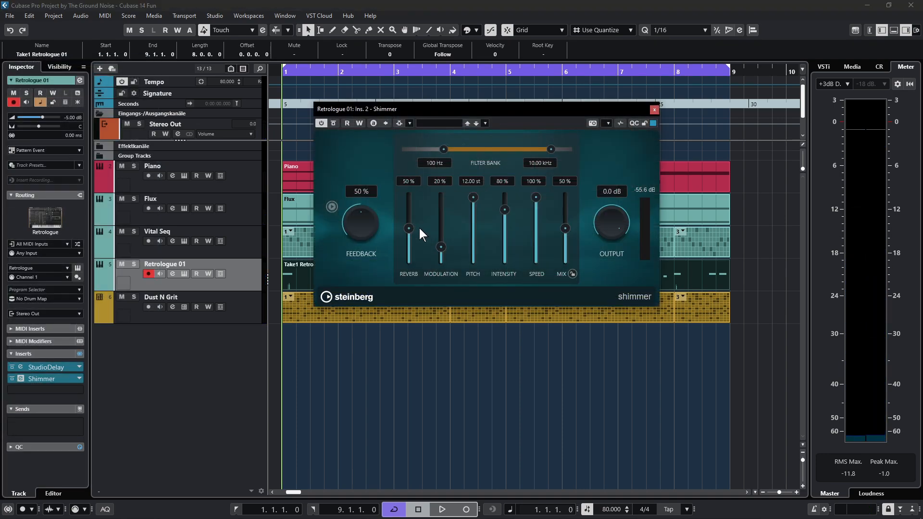
{"action": "key", "text": "space"}
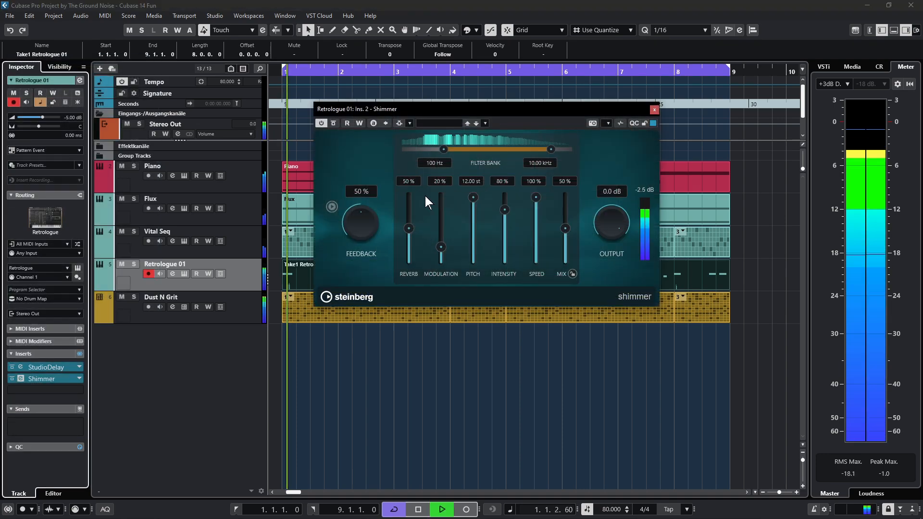
{"action": "left_click", "coordinate": [134, 264]}
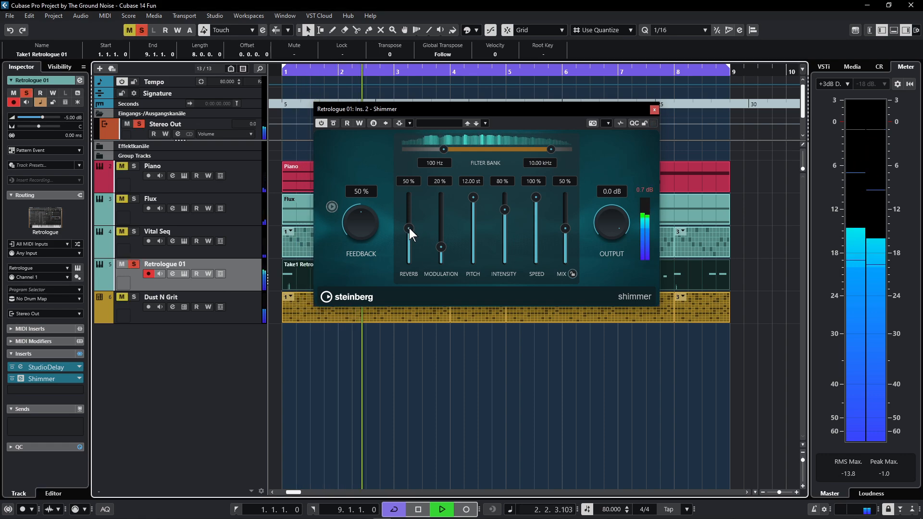
- Turn the Shimmer reverb and mix down and set its pitch to 7 semitones
{"action": "left_click_drag", "start_coordinate": [408, 228], "coordinate": [411, 252]}
{"action": "left_click_drag", "start_coordinate": [566, 228], "coordinate": [570, 247]}
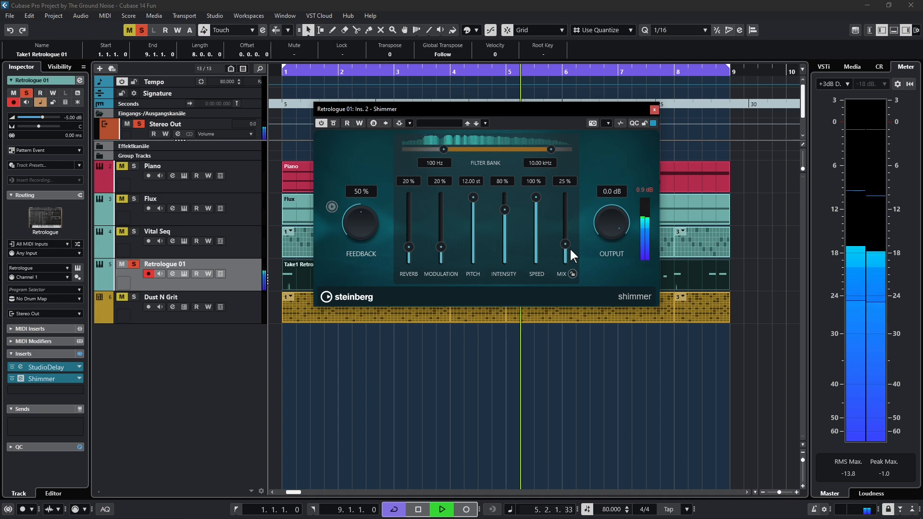
{"action": "double_click", "coordinate": [478, 181]}
{"action": "type", "text": "7"}
{"action": "key", "text": "Return"}
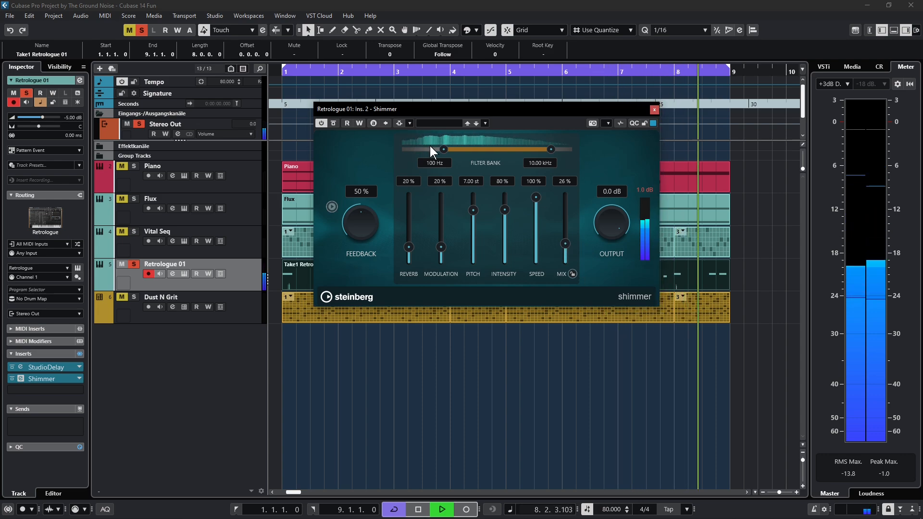
- Narrow Shimmer's filter bank to roughly 39 Hz low cutoff and 626 Hz high cutoff
{"action": "left_click_drag", "start_coordinate": [444, 150], "coordinate": [421, 151]}
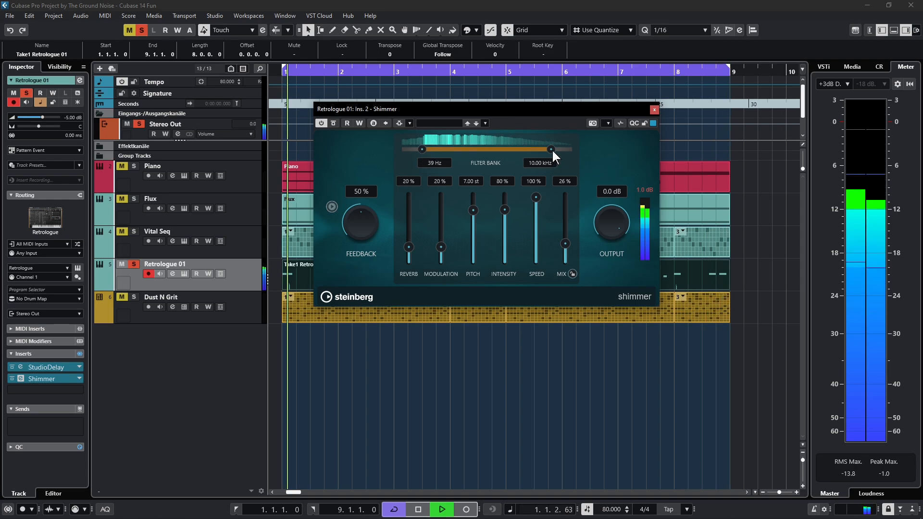
{"action": "left_click_drag", "start_coordinate": [552, 149], "coordinate": [487, 145]}
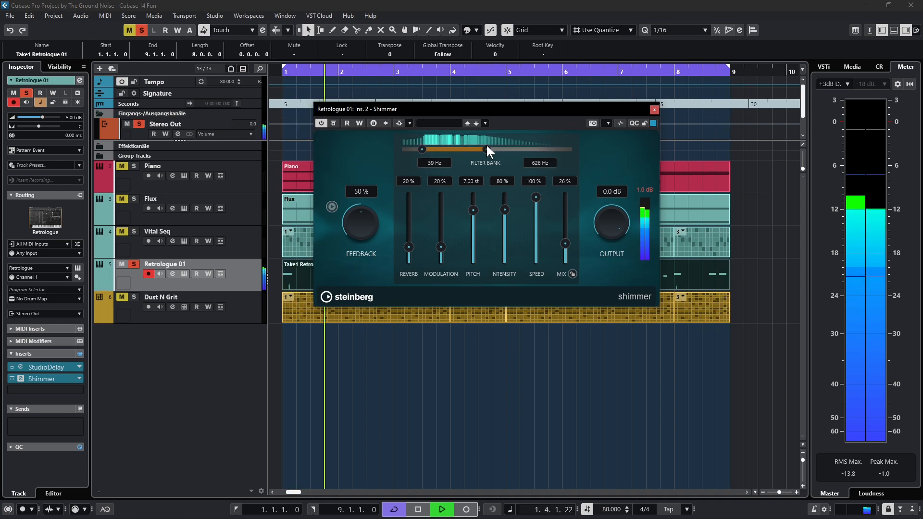
{"action": "left_click_drag", "start_coordinate": [422, 149], "coordinate": [416, 151]}
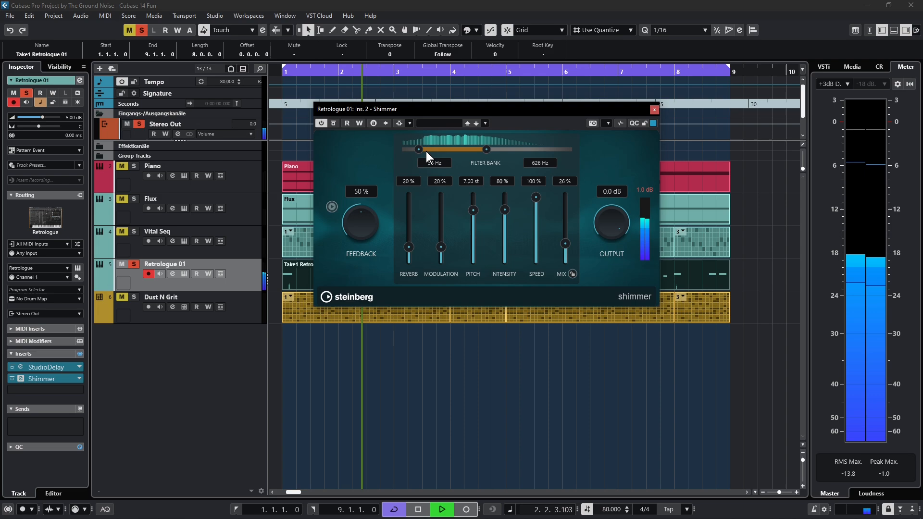
{"action": "left_click_drag", "start_coordinate": [487, 149], "coordinate": [487, 151]}
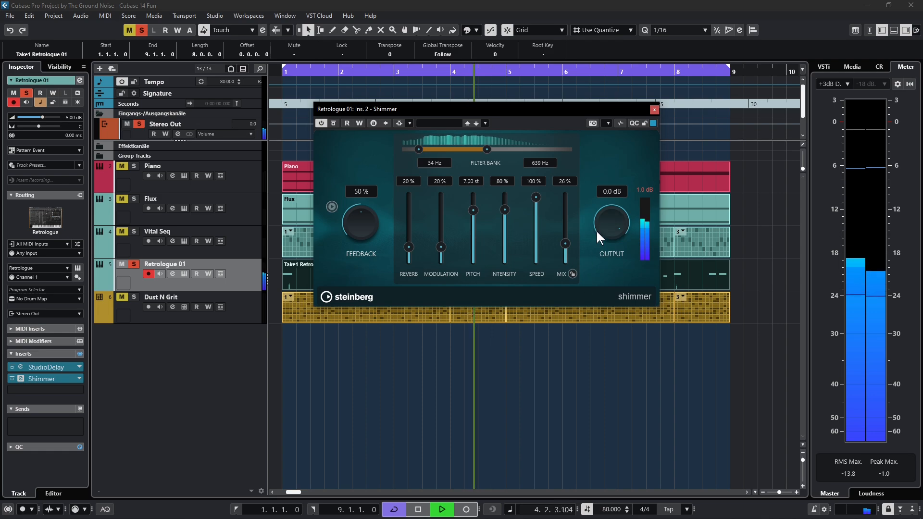
- Bring the Shimmer reverb to 35% and its output to -0.5 dB
{"action": "scroll", "coordinate": [566, 244], "scroll_direction": "up", "scroll_amount": 4}
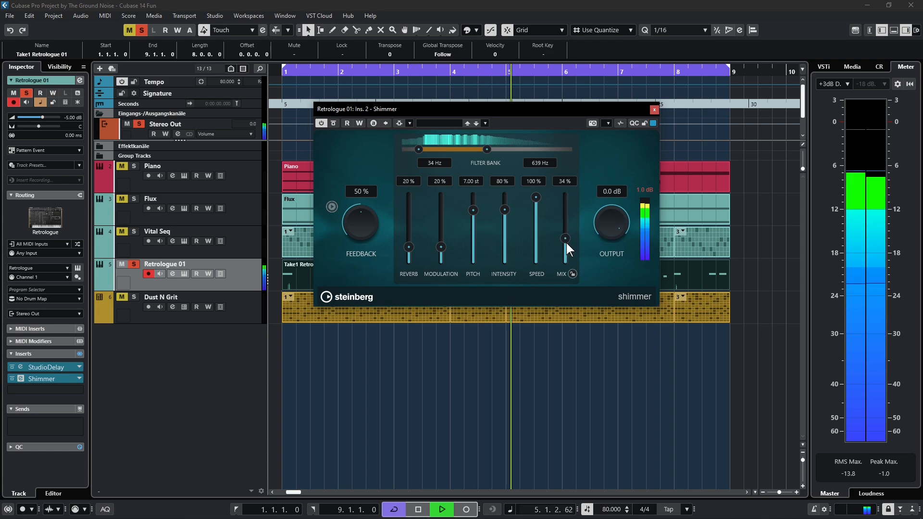
{"action": "scroll", "coordinate": [566, 242], "scroll_direction": "up", "scroll_amount": 1}
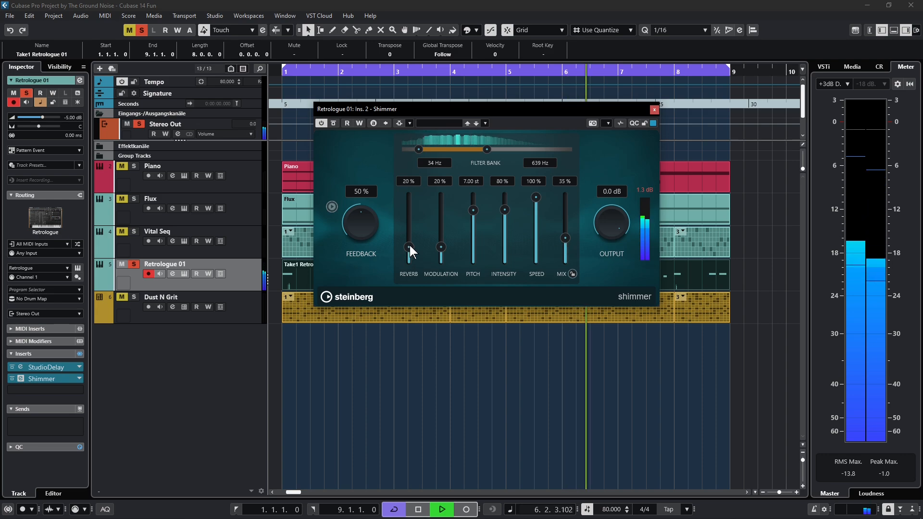
{"action": "scroll", "coordinate": [410, 242], "scroll_direction": "up", "scroll_amount": 8}
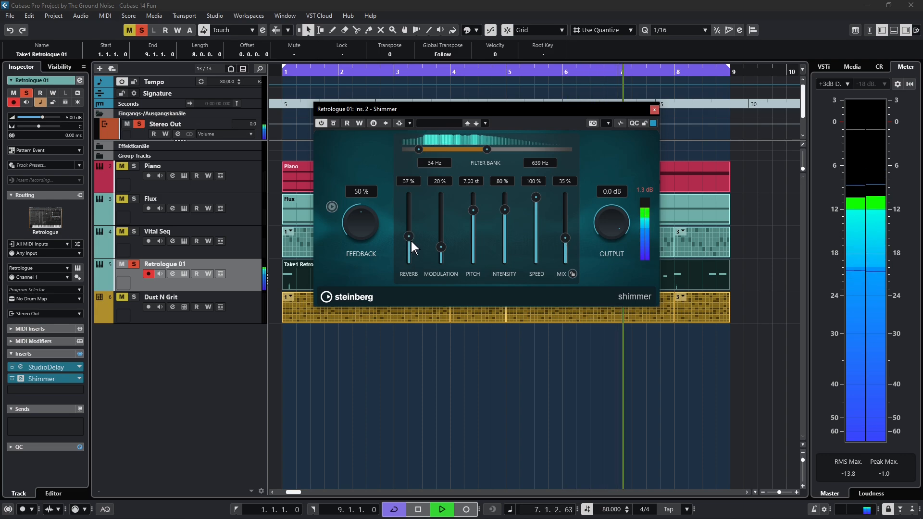
{"action": "scroll", "coordinate": [411, 240], "scroll_direction": "down", "scroll_amount": 1}
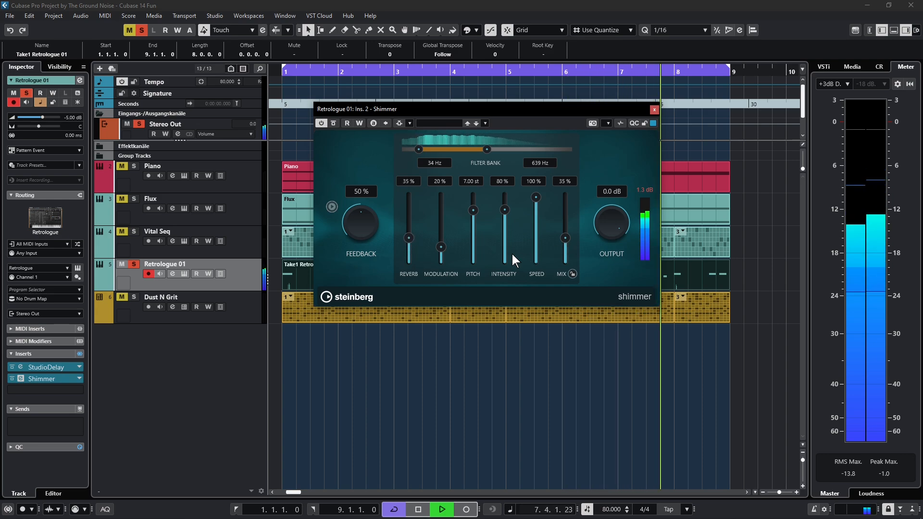
{"action": "left_click", "coordinate": [644, 193]}
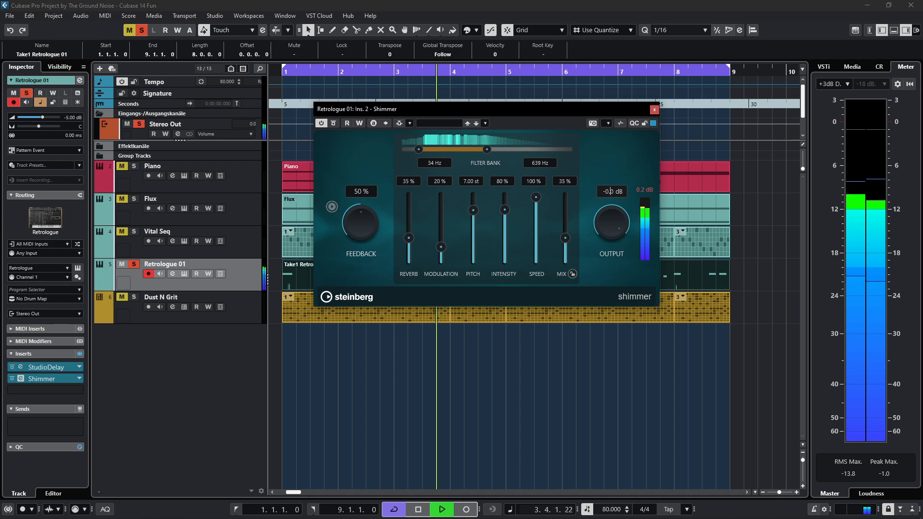
{"action": "type", "text": "5"}
{"action": "key", "text": "Return"}
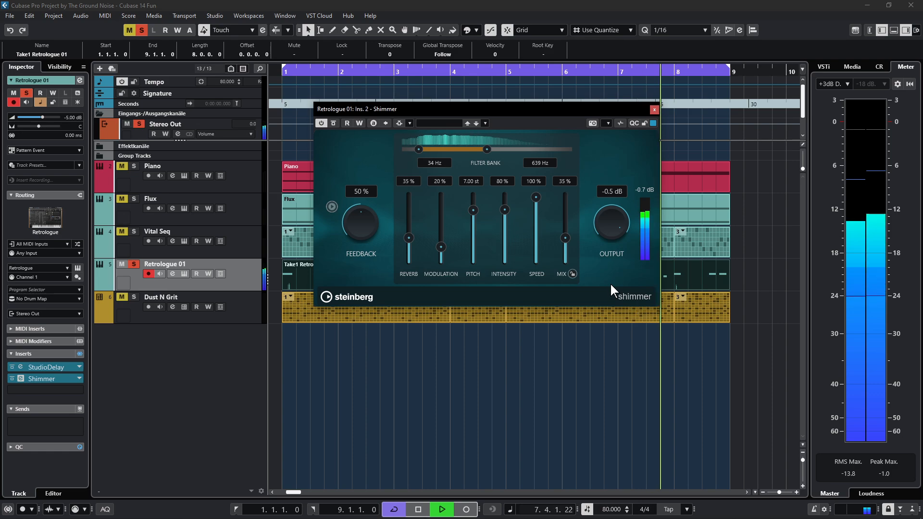
{"action": "left_click", "coordinate": [654, 109]}
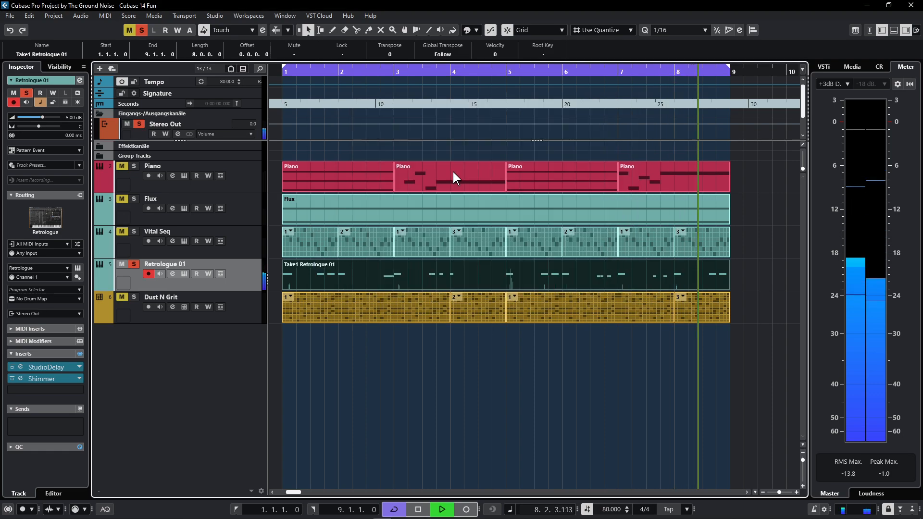
- Unsolo Retrologue 01, raise Flux Step Modulator steps 9, 11, 14 and 16, and play back
{"action": "left_click", "coordinate": [134, 265]}
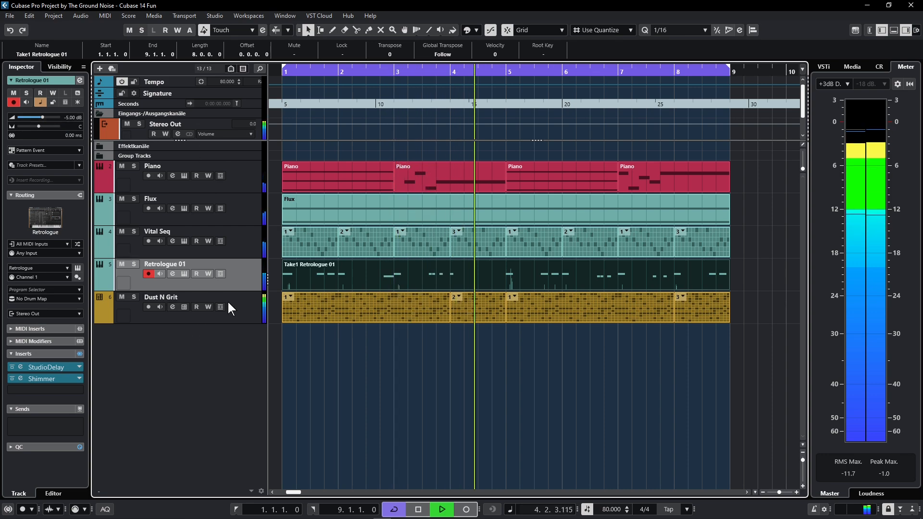
{"action": "key", "text": "space"}
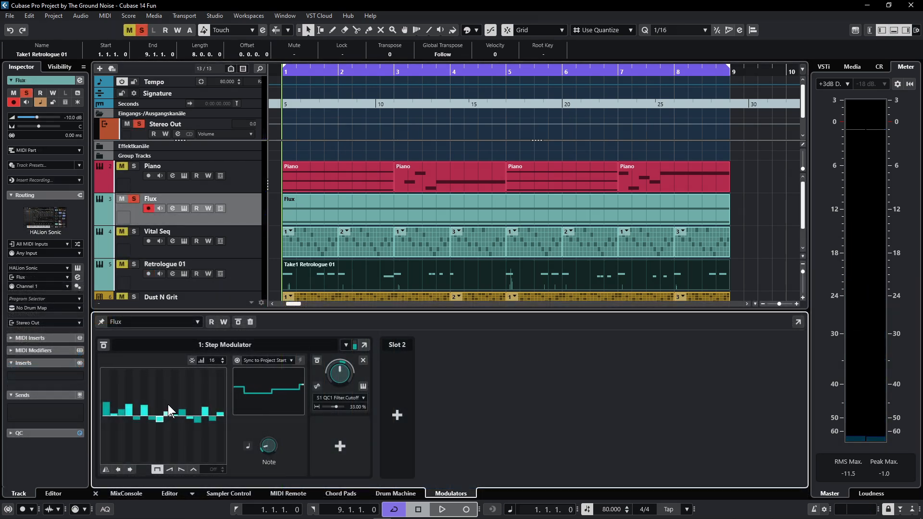
{"action": "left_click", "coordinate": [169, 407]}
{"action": "left_click", "coordinate": [184, 401]}
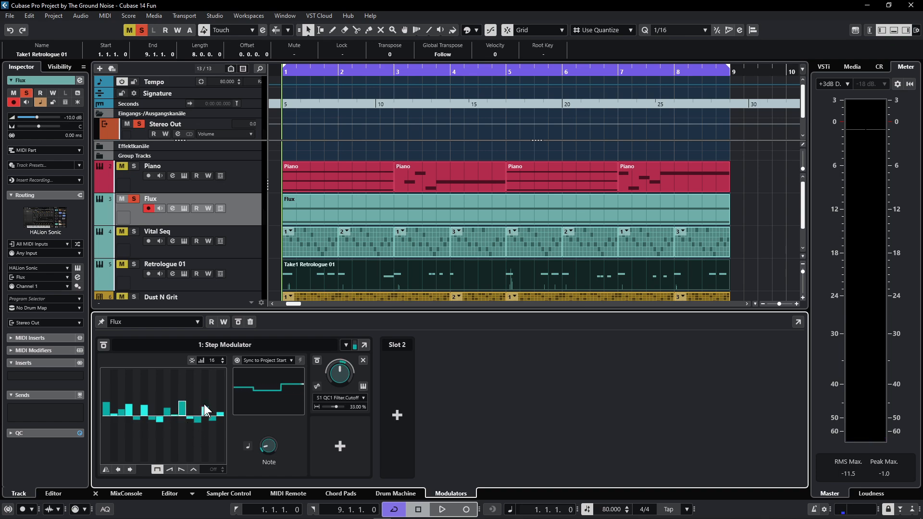
{"action": "left_click", "coordinate": [205, 403]}
{"action": "left_click", "coordinate": [220, 409]}
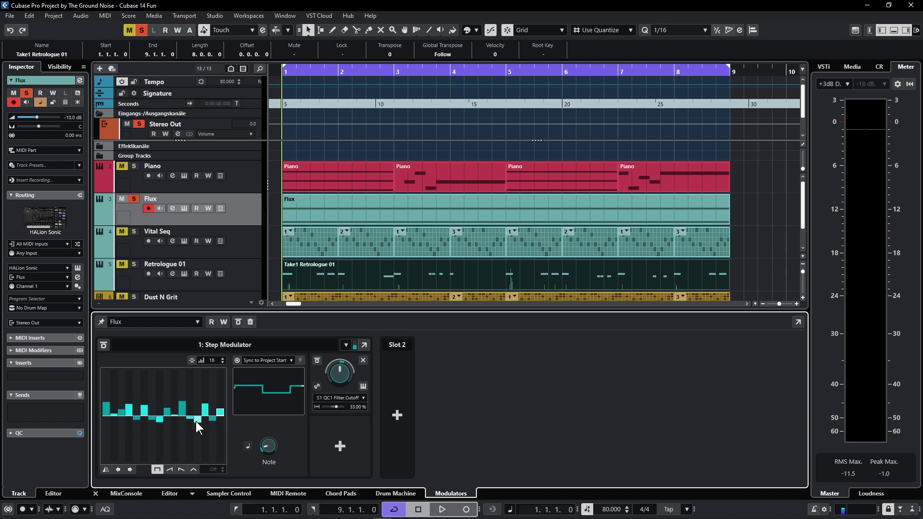
{"action": "key", "text": "space"}
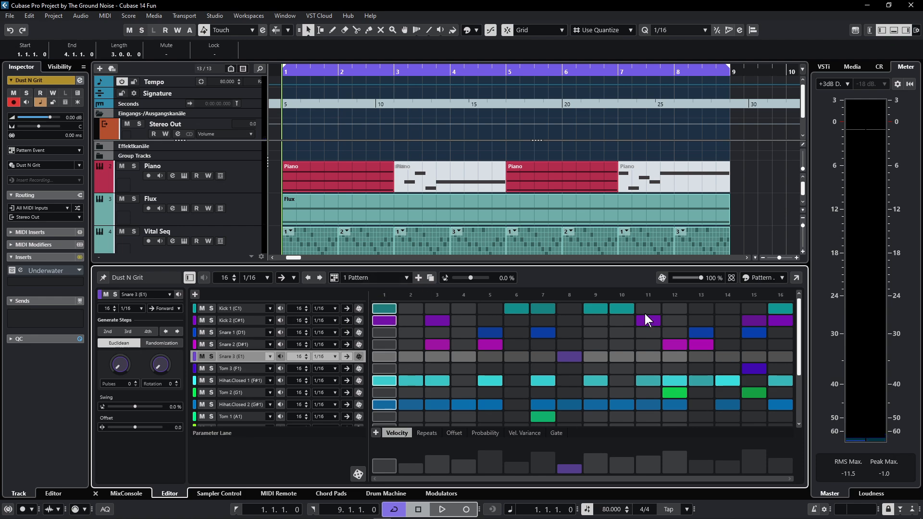
- Set lane lengths to Kick 2 = 12, Hihat.Closed 2 = 13, Snare 2 = 14 steps, then play
{"action": "double_click", "coordinate": [302, 320]}
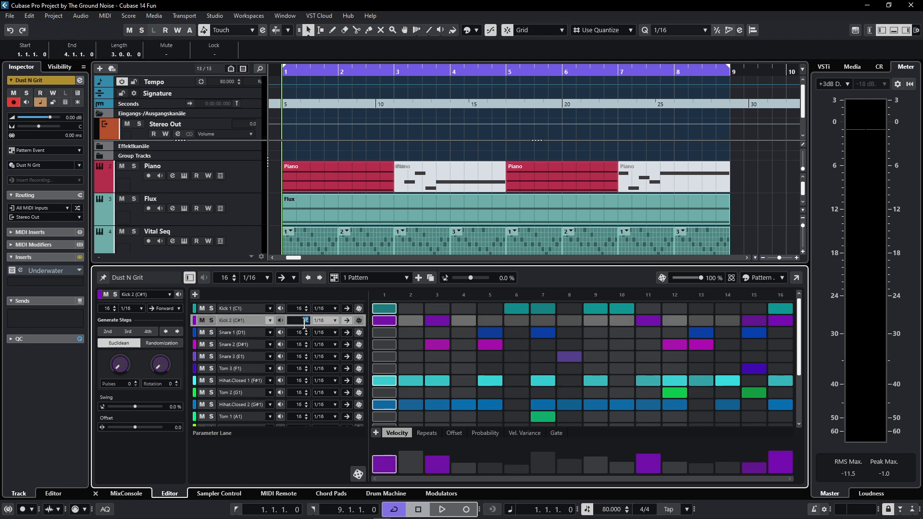
{"action": "type", "text": "12"}
{"action": "key", "text": "Return"}
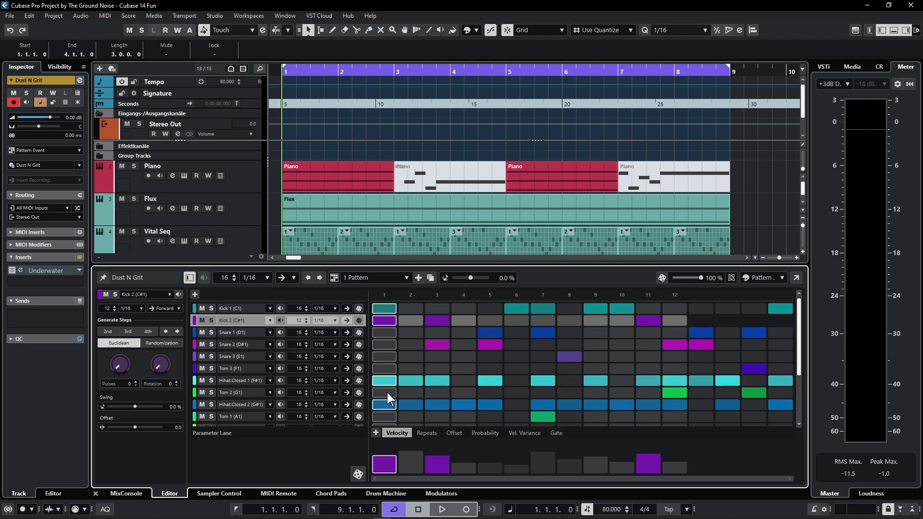
{"action": "double_click", "coordinate": [302, 405]}
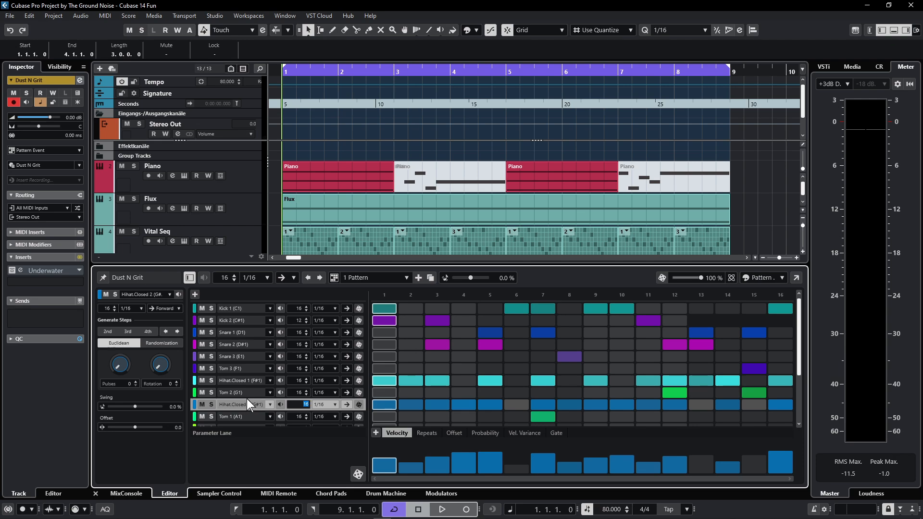
{"action": "type", "text": "13"}
{"action": "key", "text": "Return"}
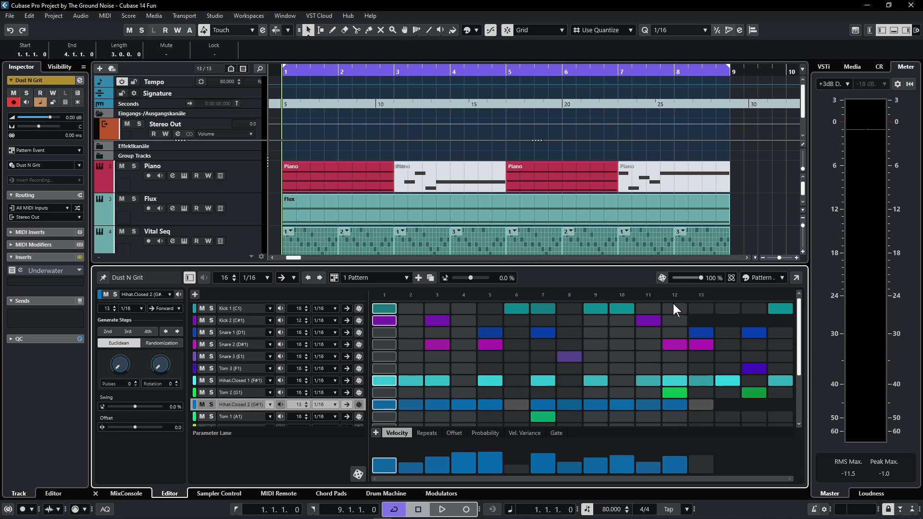
{"action": "double_click", "coordinate": [296, 345]}
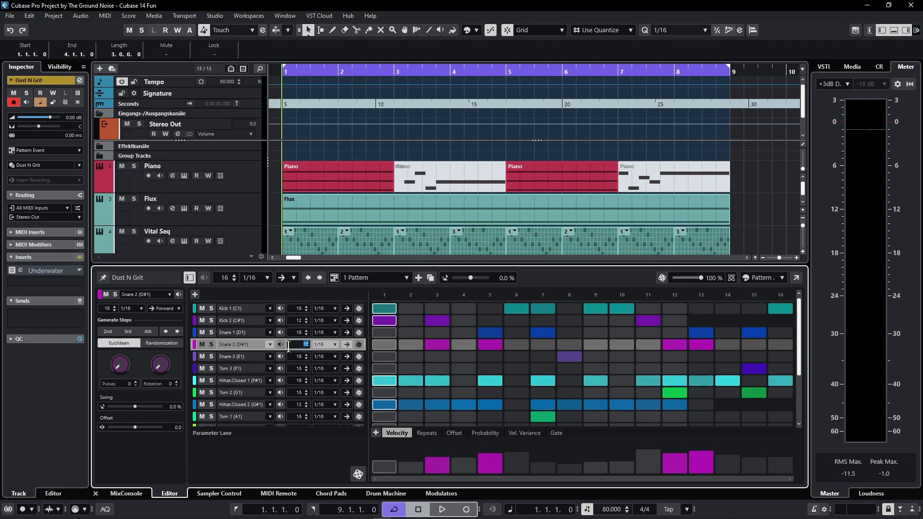
{"action": "key", "text": "Return"}
{"action": "key", "text": "space"}
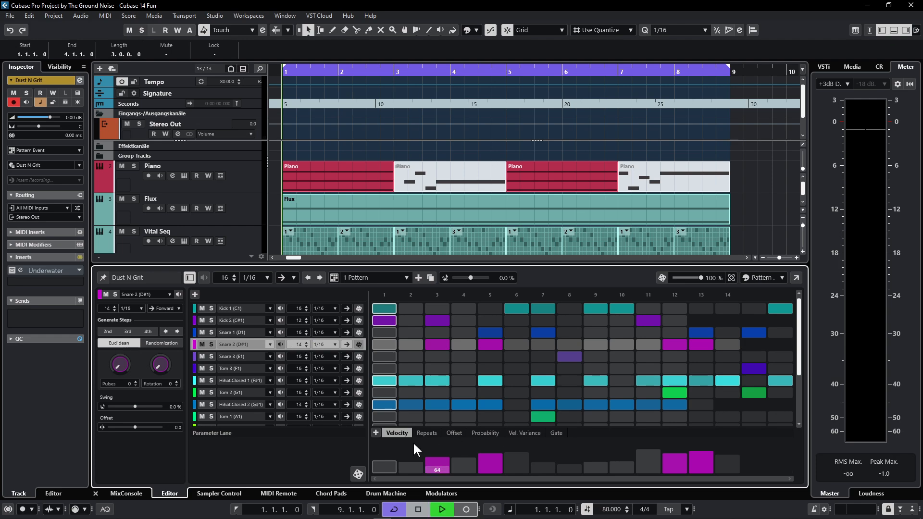